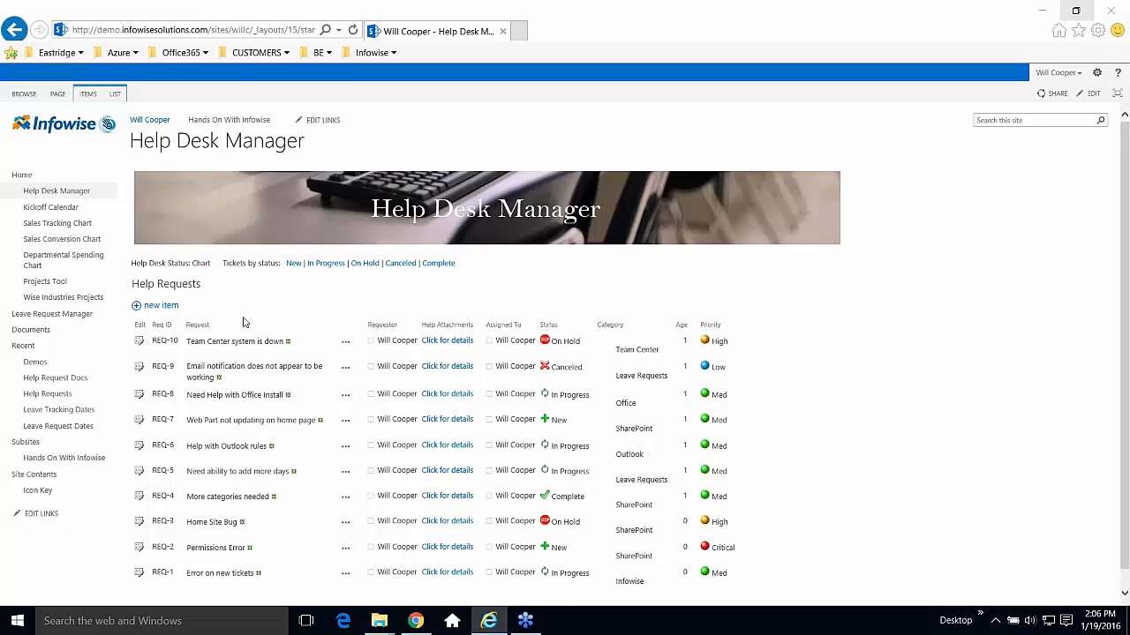
# Start a new SharePoint-category request titled 'Need help getting more category options'.
pyautogui.click(163, 312)
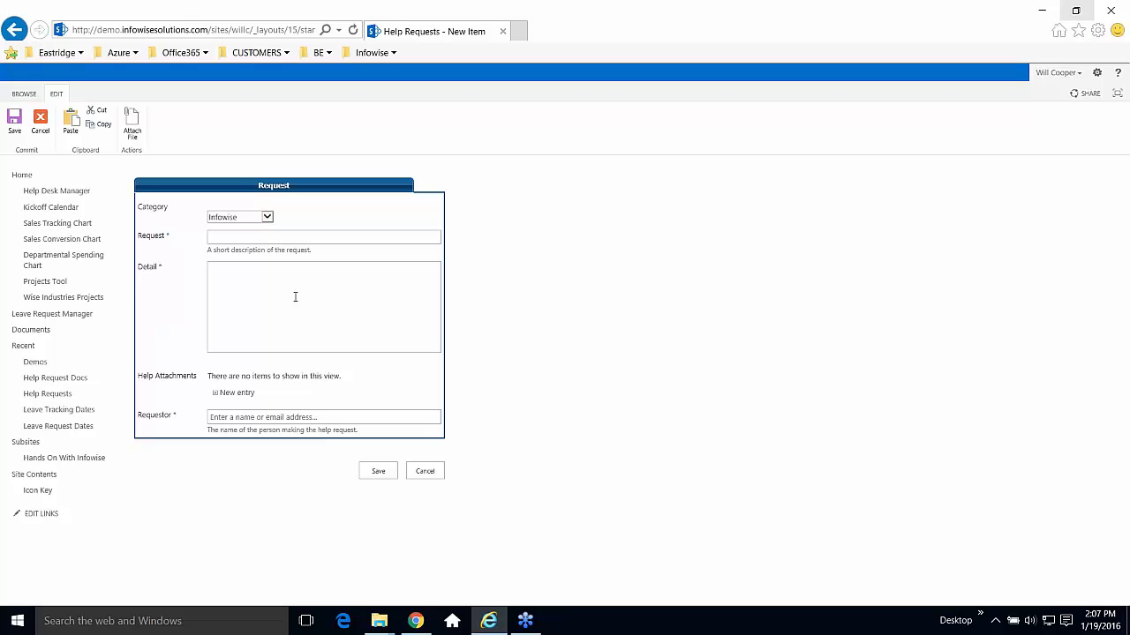
pyautogui.click(267, 219)
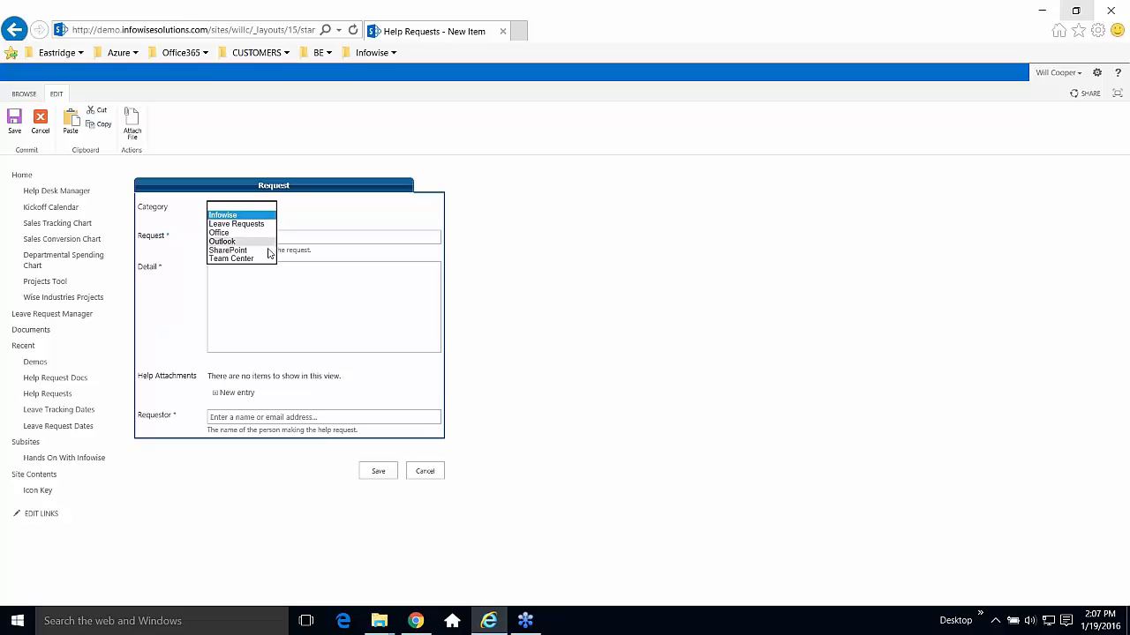
pyautogui.click(269, 249)
pyautogui.click(273, 231)
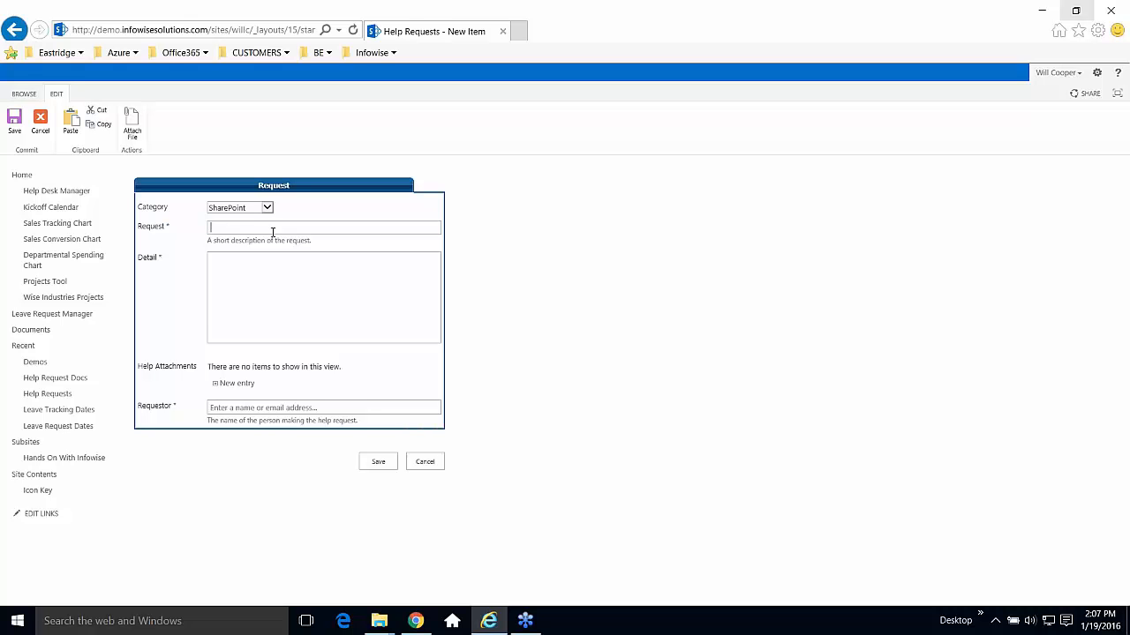
pyautogui.write('Need help getting more category options')
# Enter details asking for two new category options, Misc and Tech Help, on separate lines.
pyautogui.press('Tab')
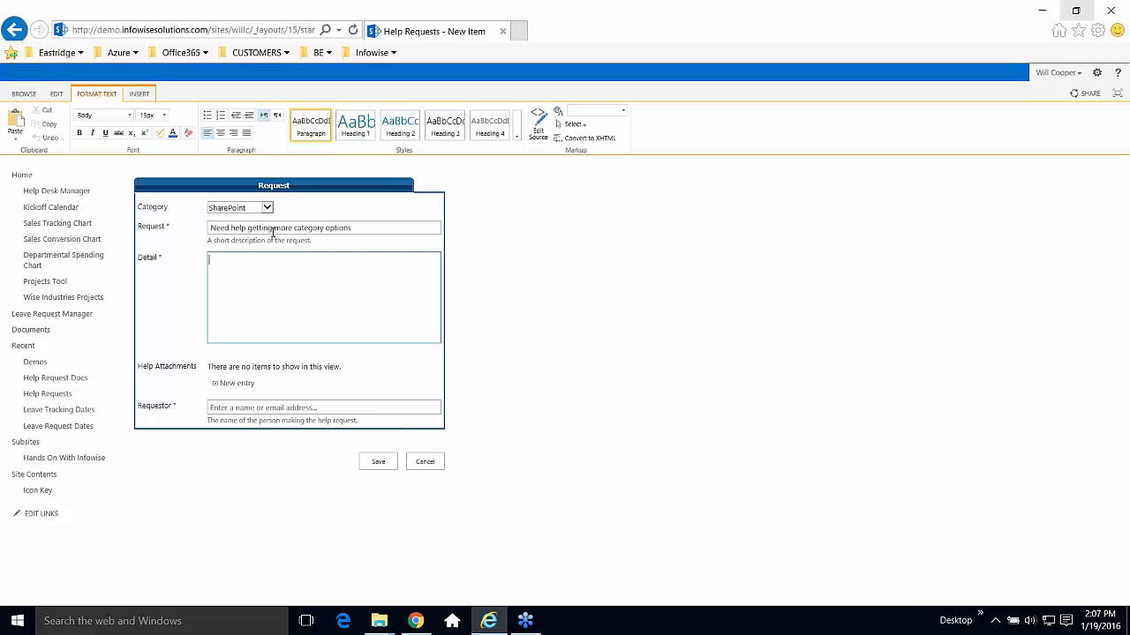
pyautogui.write('I need to add two c')
pyautogui.write('ategory option')
pyautogui.write('s: ')
pyautogui.write('Misc')
pyautogui.press('Return')
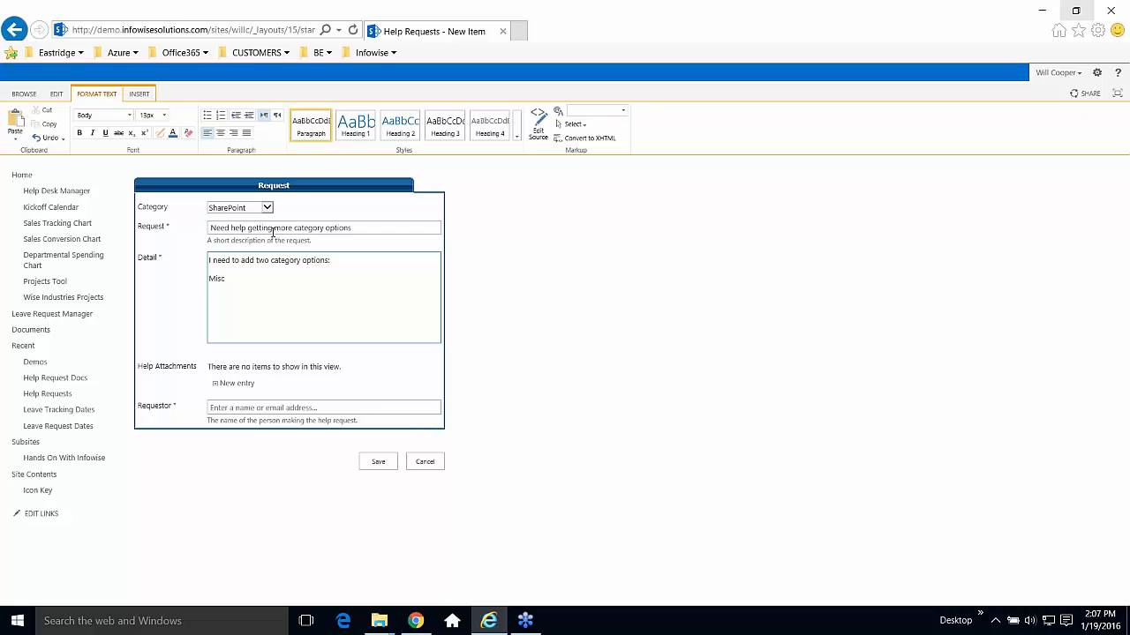
pyautogui.write('Tech Helkp')
pyautogui.press('BackSpace')
pyautogui.press('BackSpace')
pyautogui.write('p')
# Try attaching screen-1.png and dismiss the file-already-exists error.
pyautogui.click(234, 385)
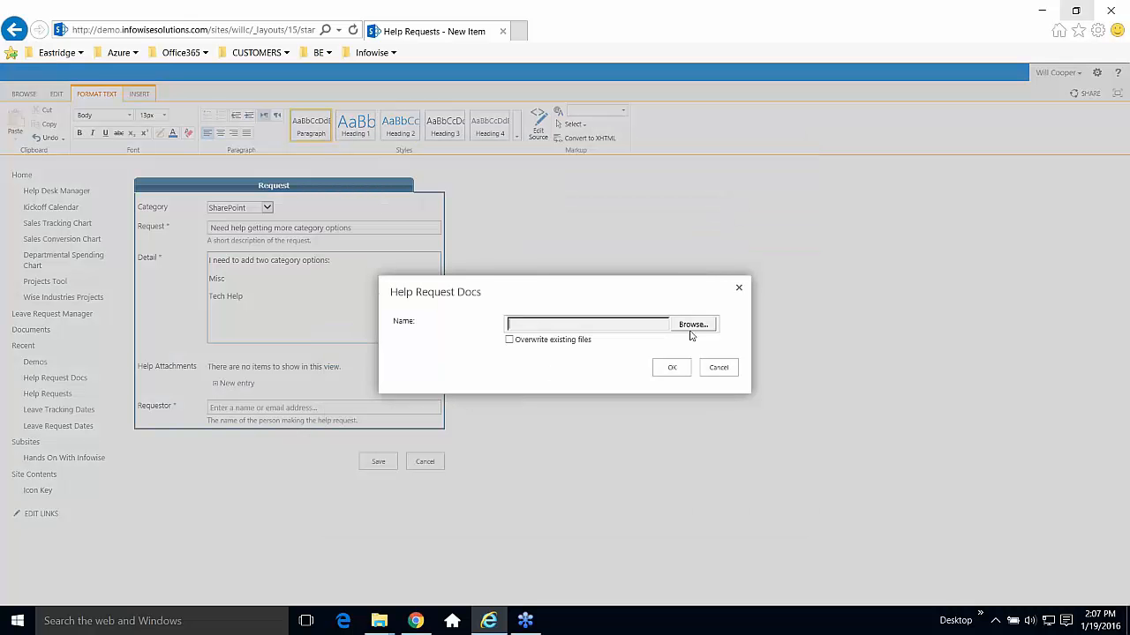
pyautogui.click(689, 325)
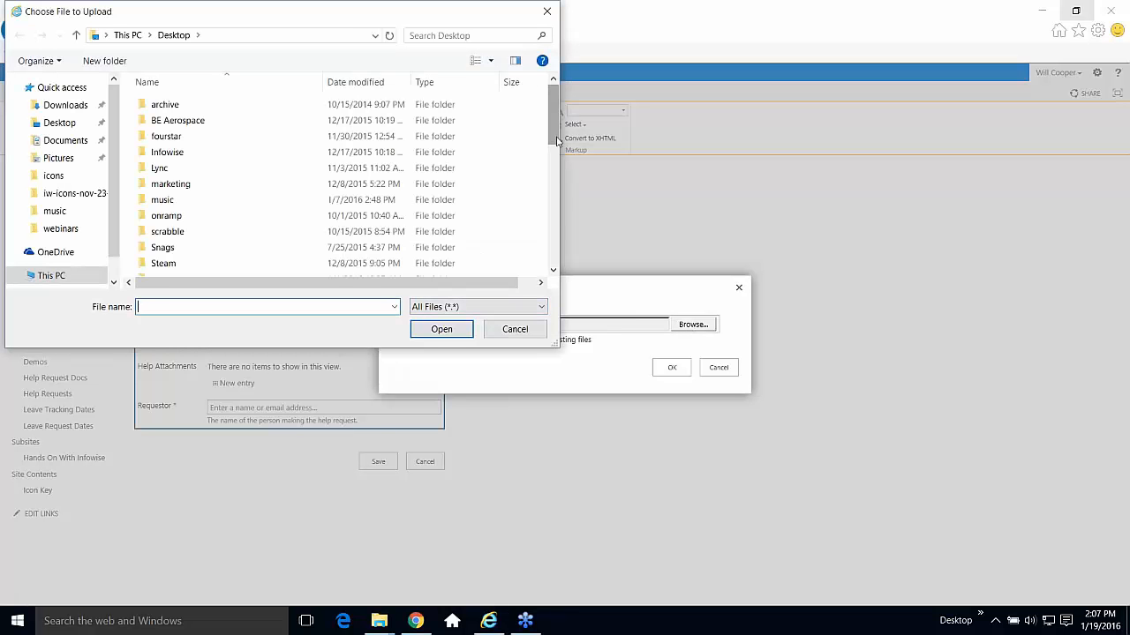
pyautogui.moveTo(554, 114); pyautogui.dragTo(563, 247)
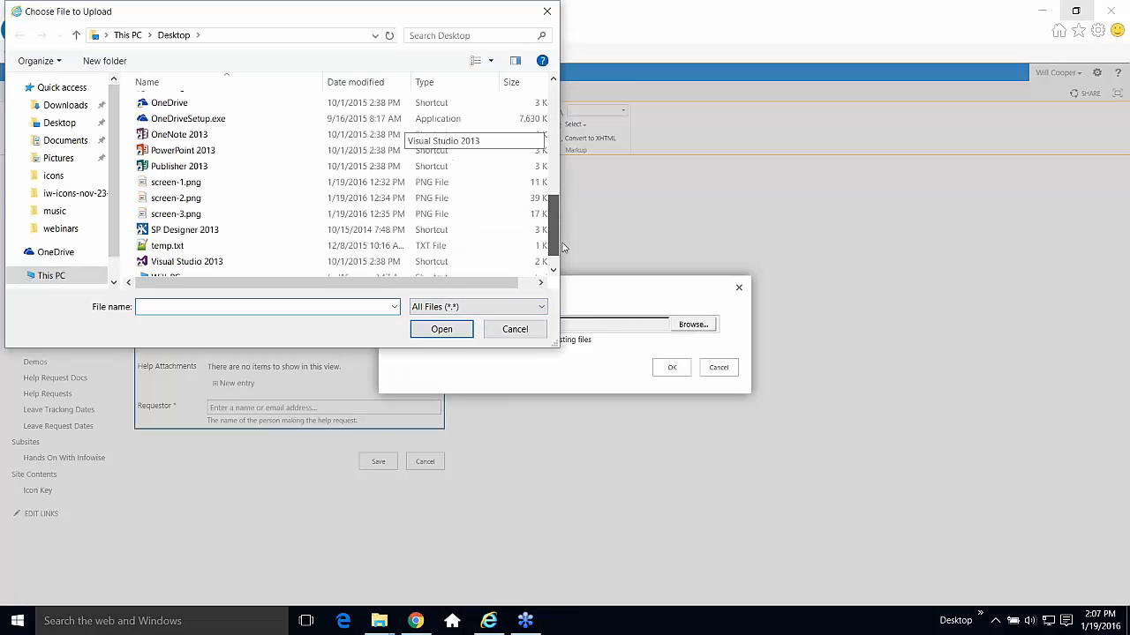
pyautogui.click(241, 185)
pyautogui.click(442, 331)
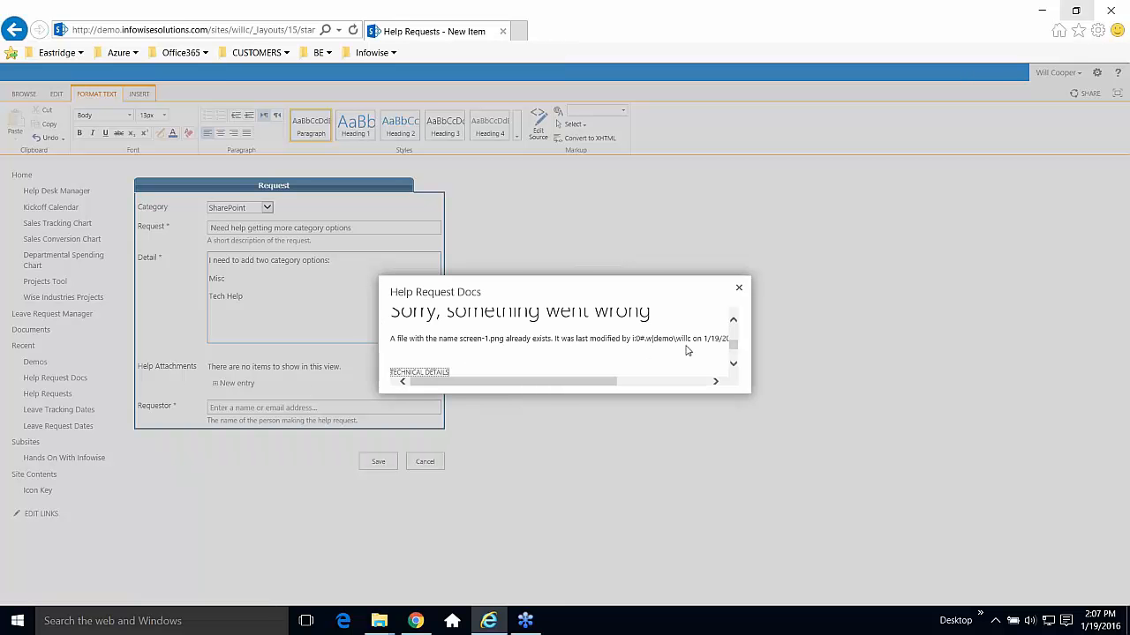
pyautogui.click(740, 292)
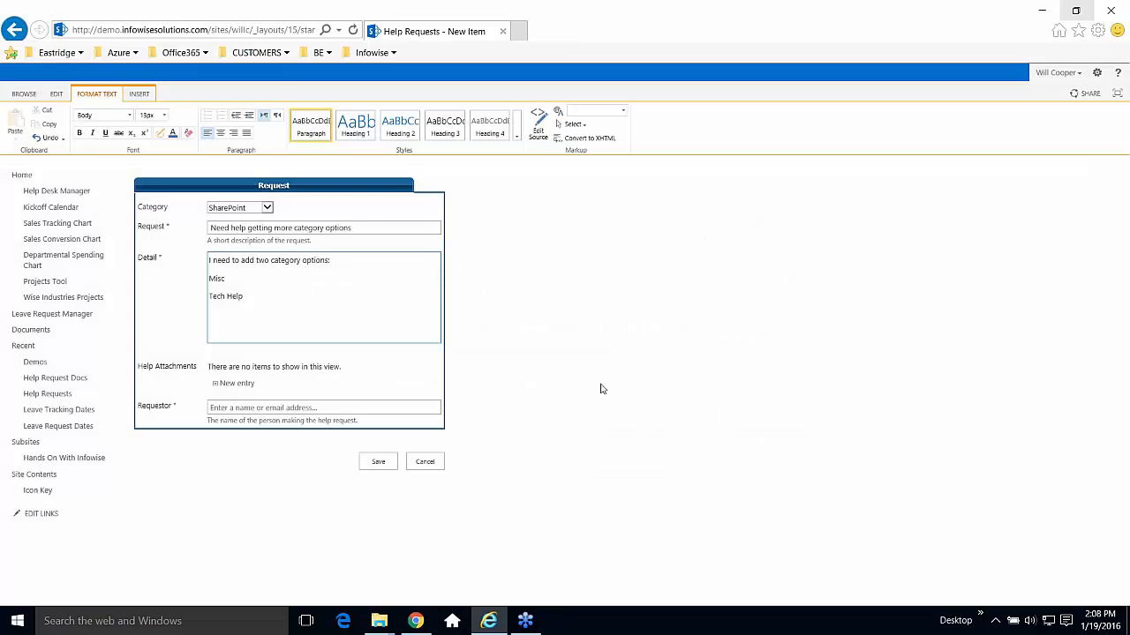
# Set the requestor from the people-picker suggestion and reopen the attachment upload.
pyautogui.click(296, 408)
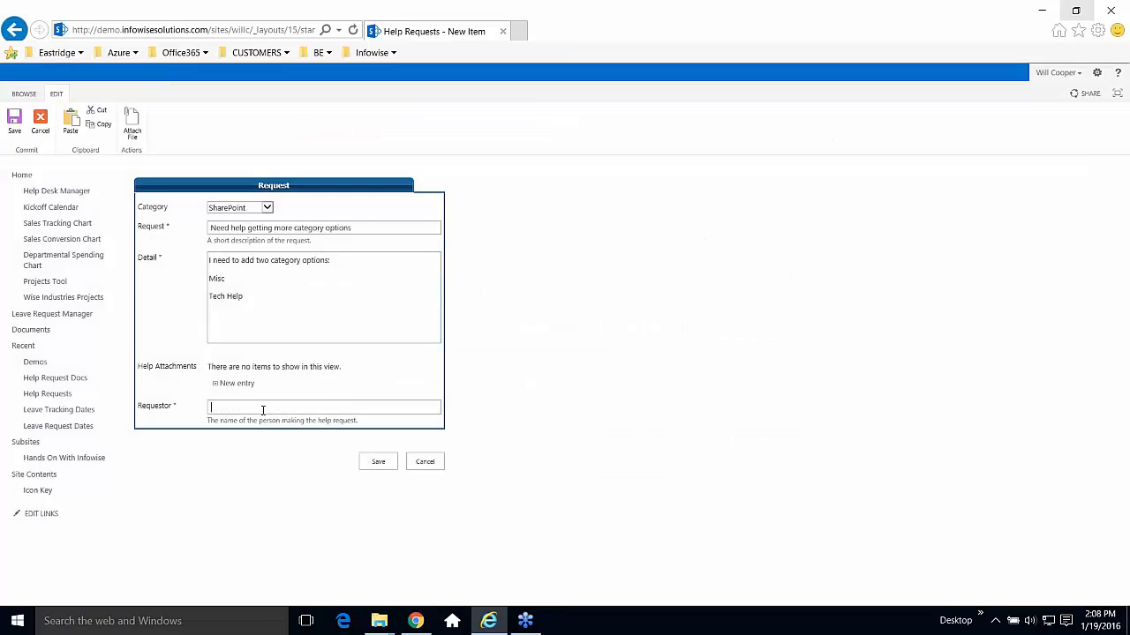
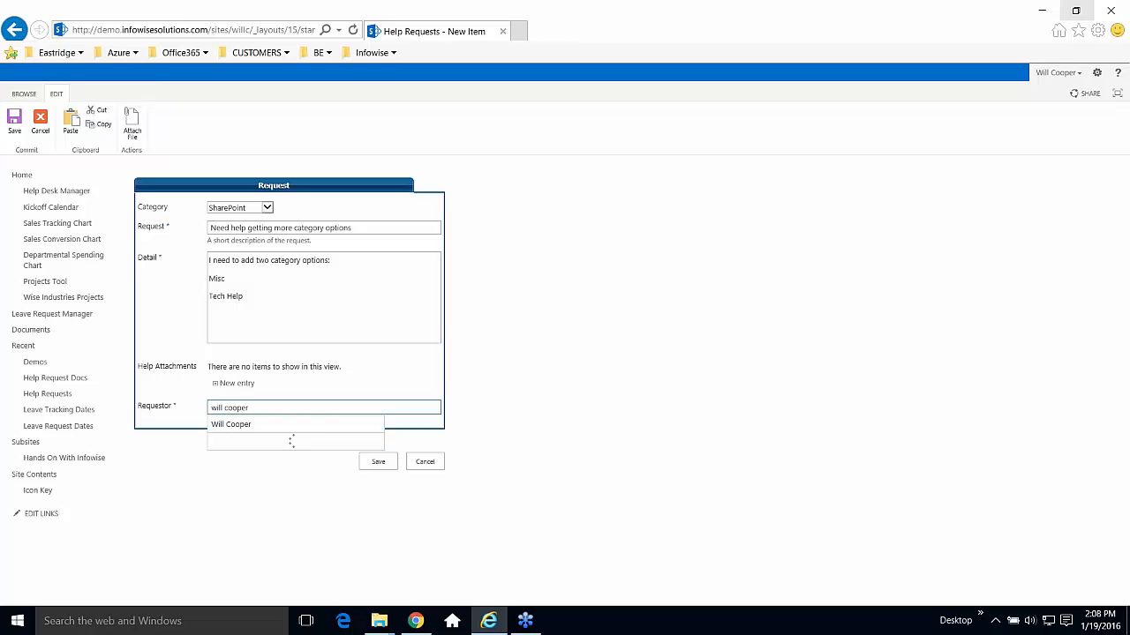
pyautogui.click(255, 424)
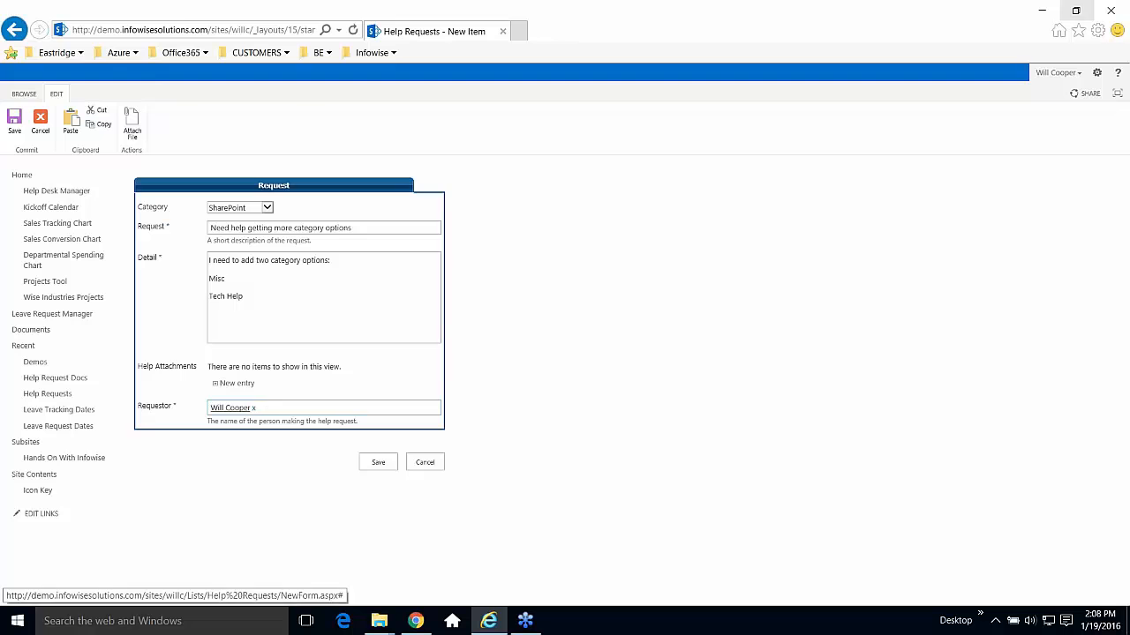
pyautogui.click(236, 388)
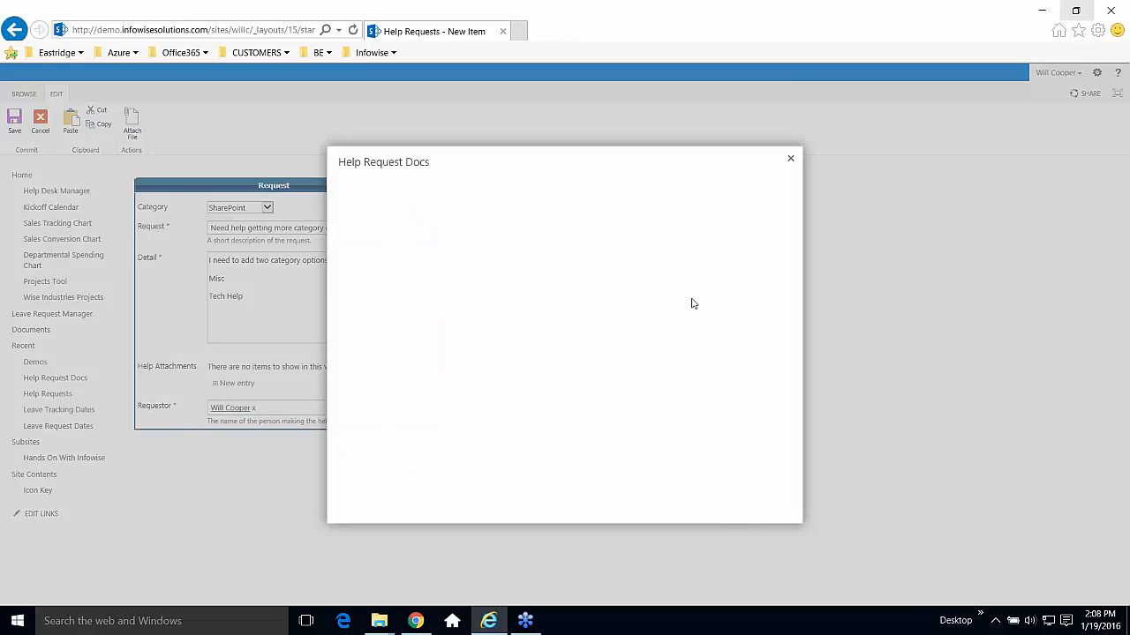
# Upload home-ofc-rules.docx to Help Request Docs.
pyautogui.click(703, 323)
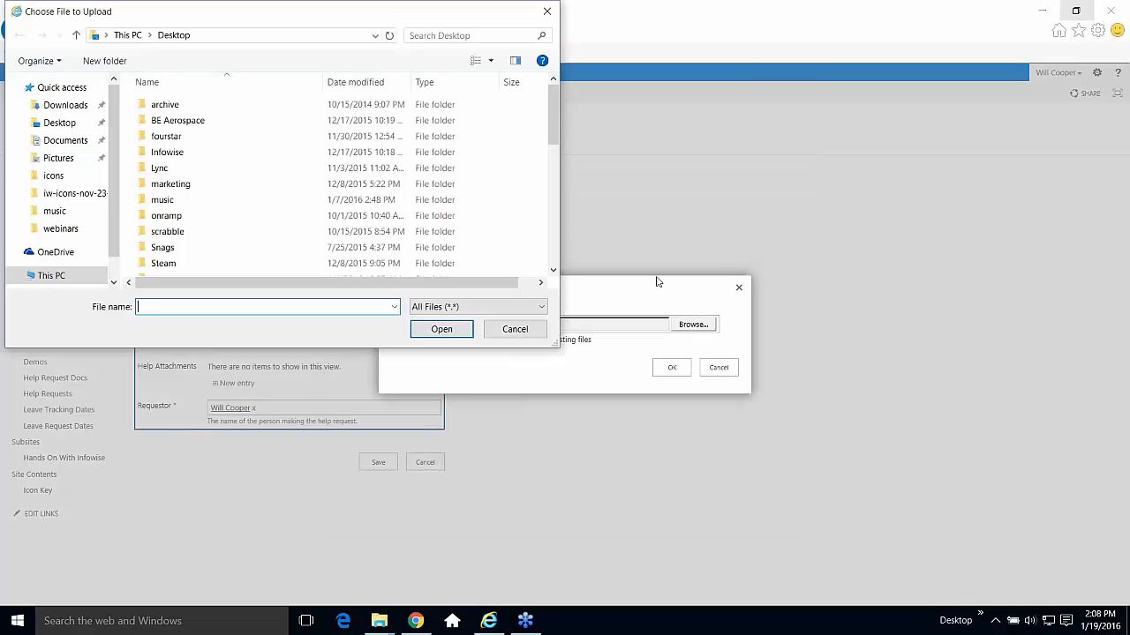
pyautogui.moveTo(553, 130); pyautogui.dragTo(564, 195)
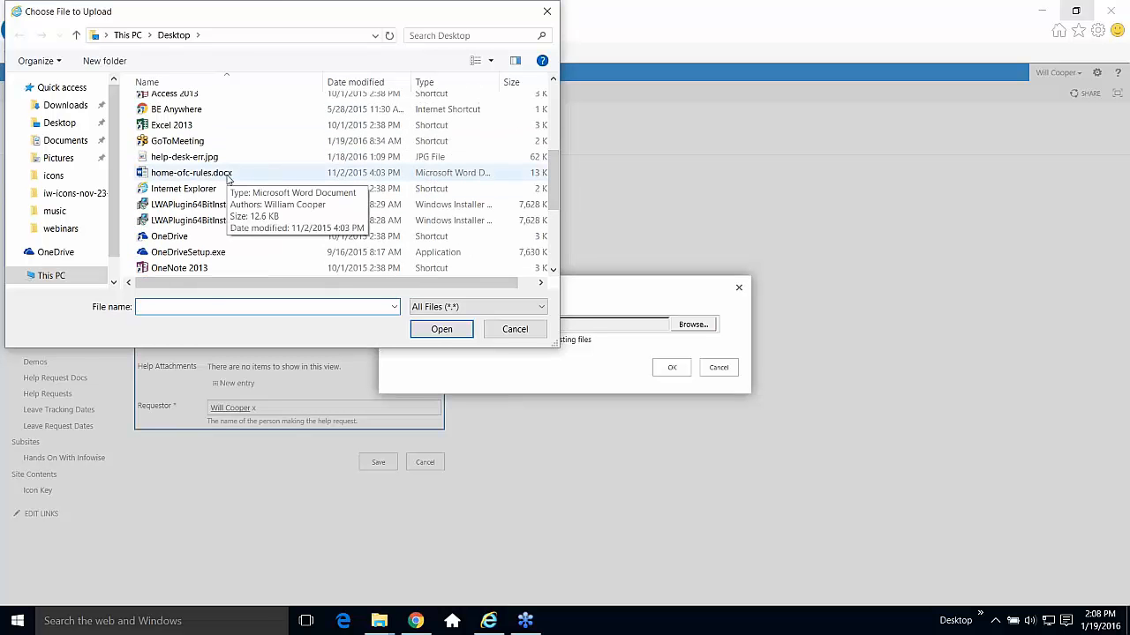
pyautogui.click(228, 175)
pyautogui.click(440, 329)
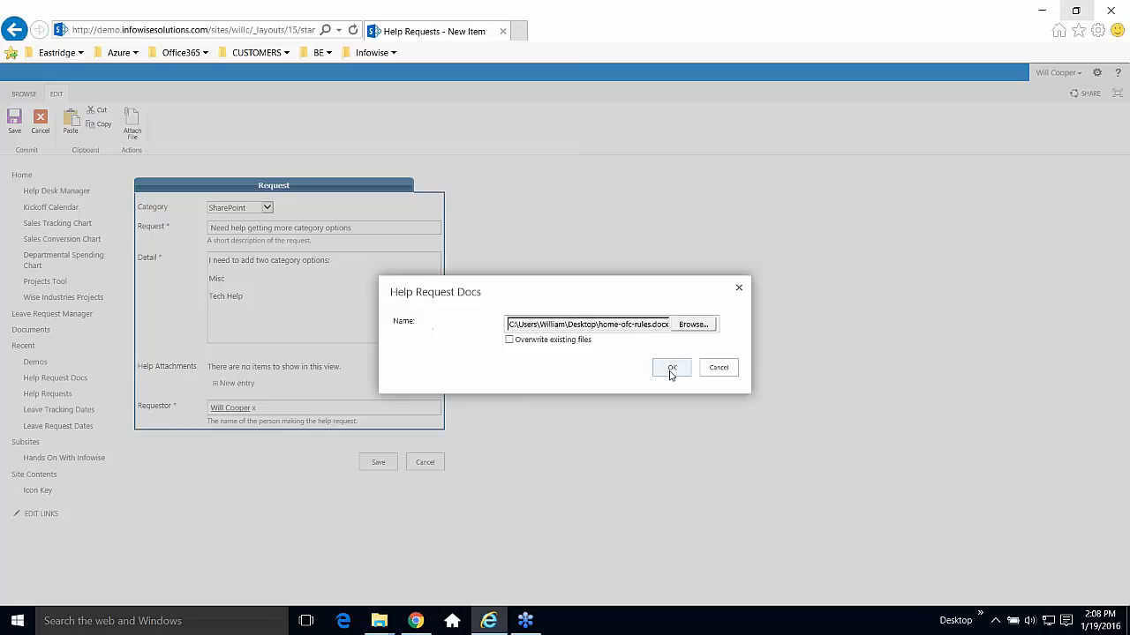
pyautogui.click(671, 370)
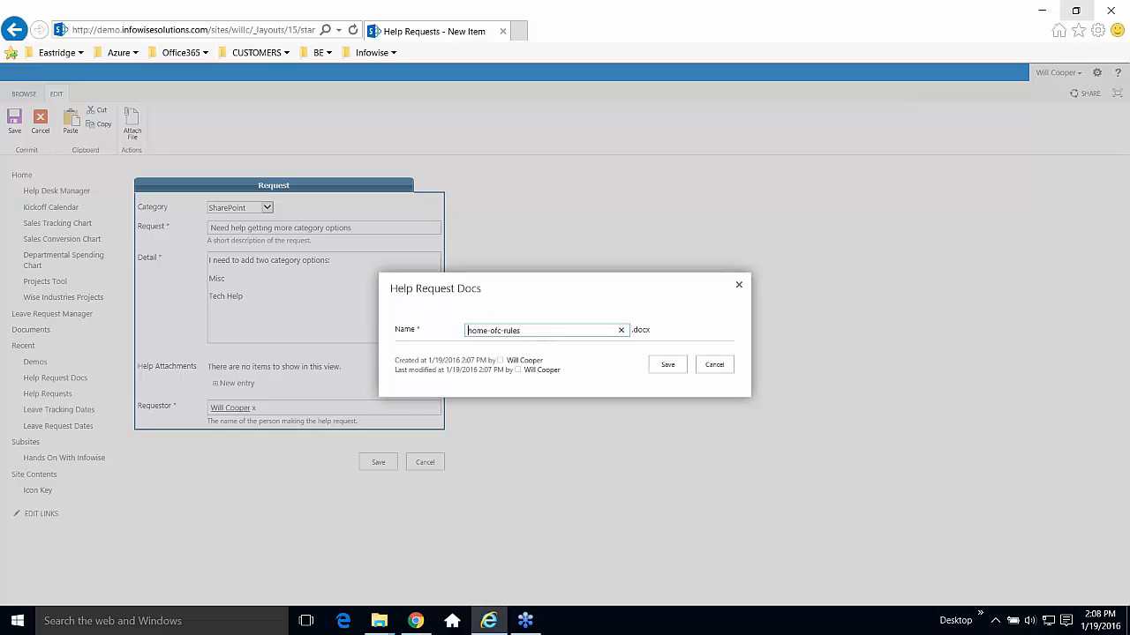
# Rename the attachment to Example-File and save the request as REQ-11.
pyautogui.moveTo(535, 331); pyautogui.dragTo(399, 325)
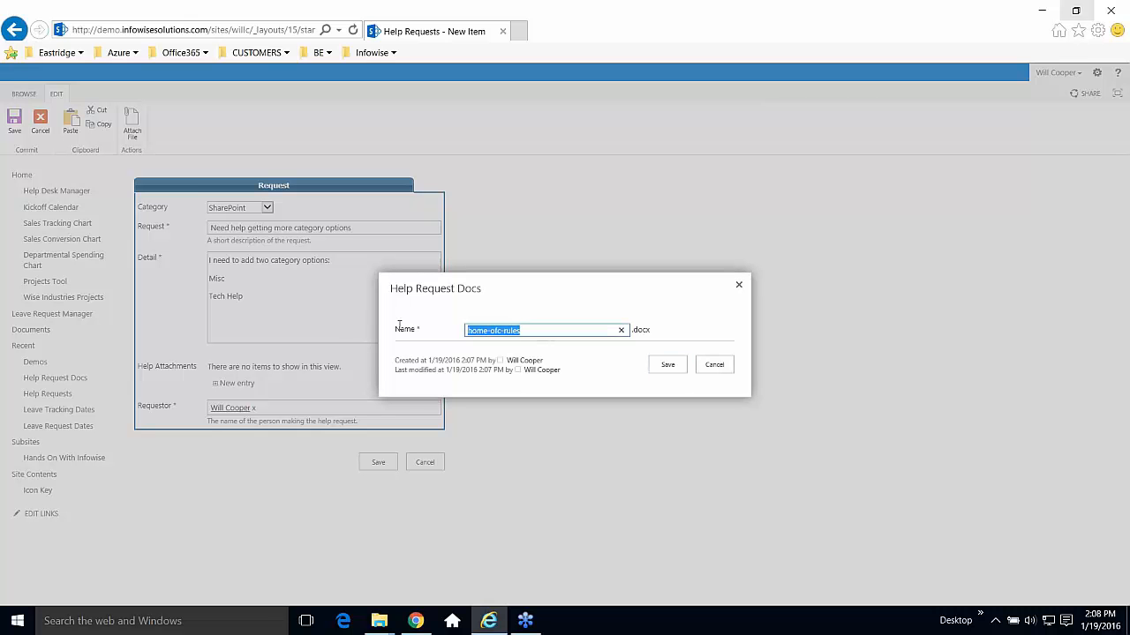
pyautogui.write('Example-File')
pyautogui.click(668, 364)
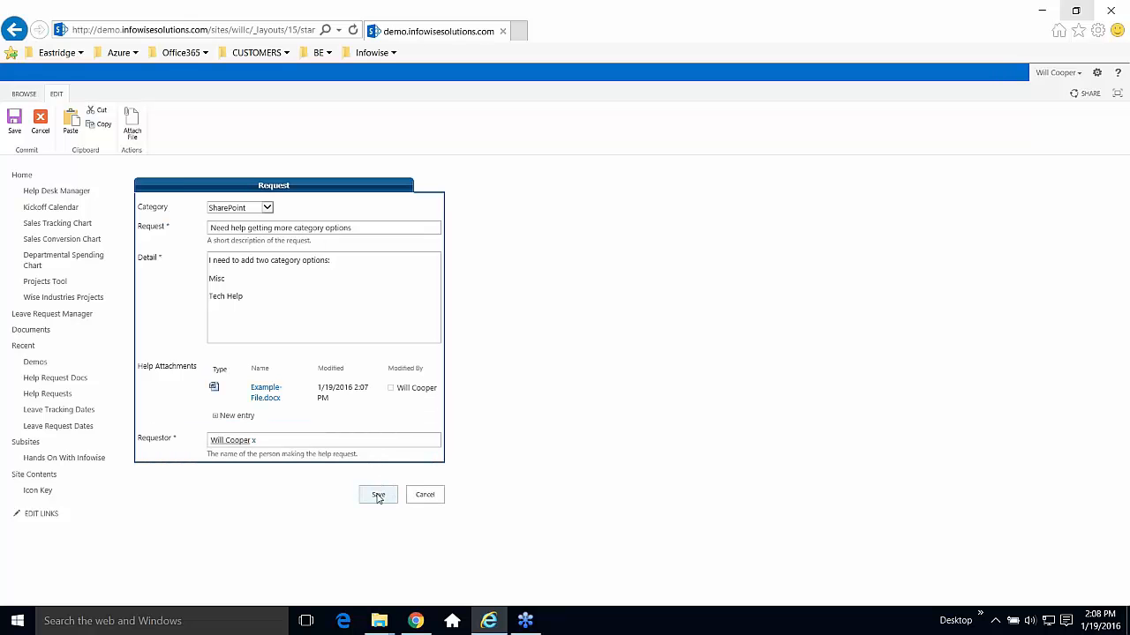
pyautogui.click(378, 497)
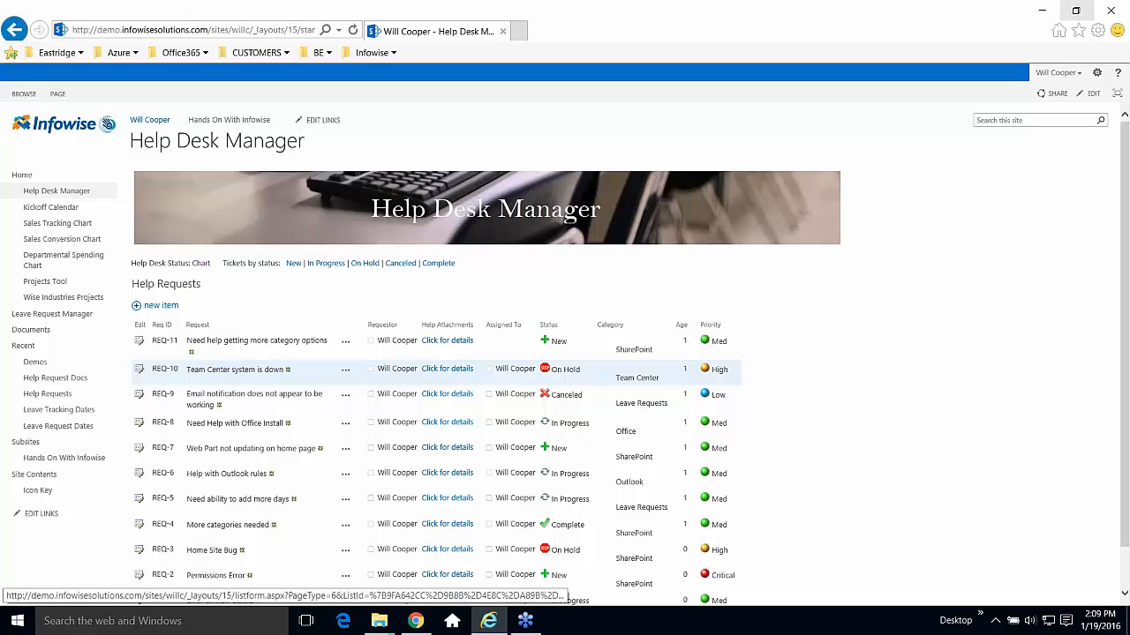
# Open REQ-10 for editing and review its status, Assigned To and Dev Notes fields.
pyautogui.click(140, 371)
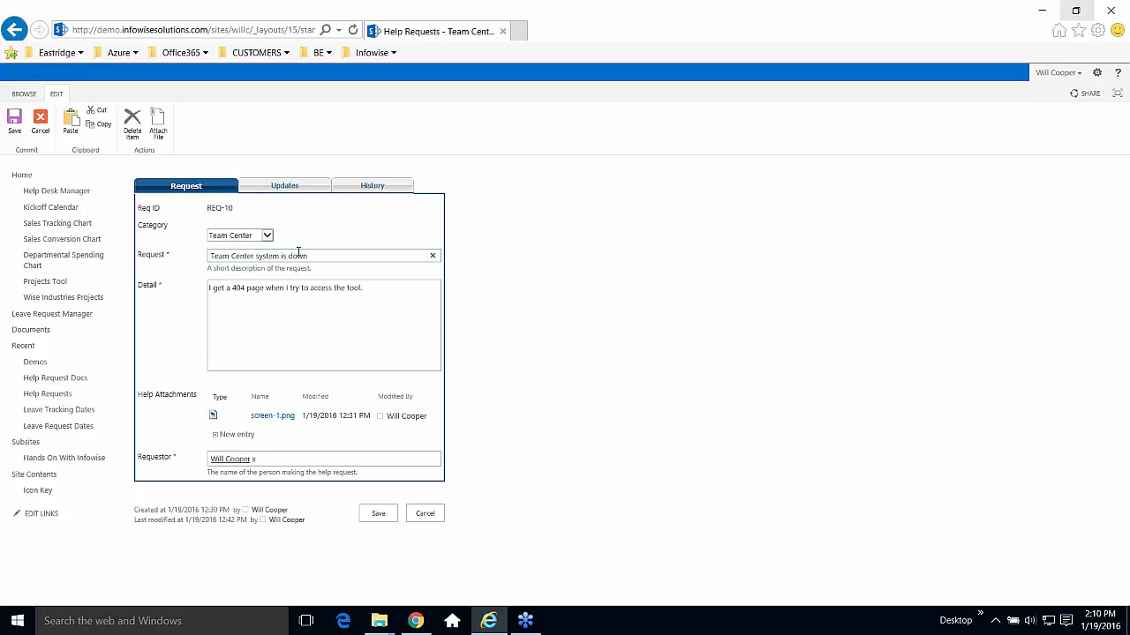
pyautogui.click(284, 187)
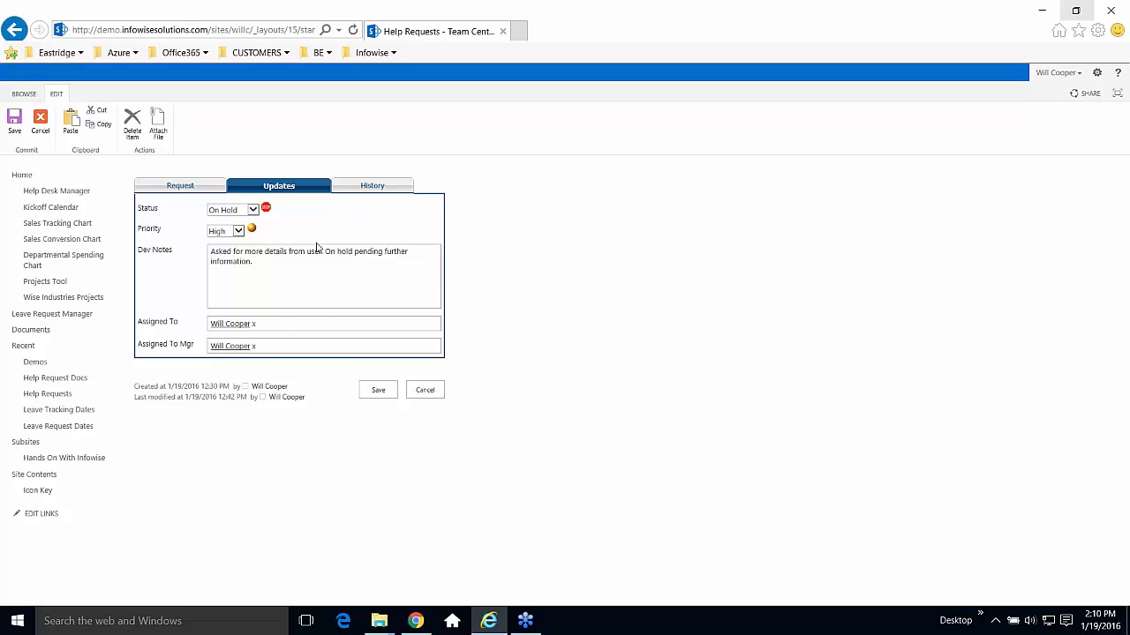
pyautogui.click(281, 326)
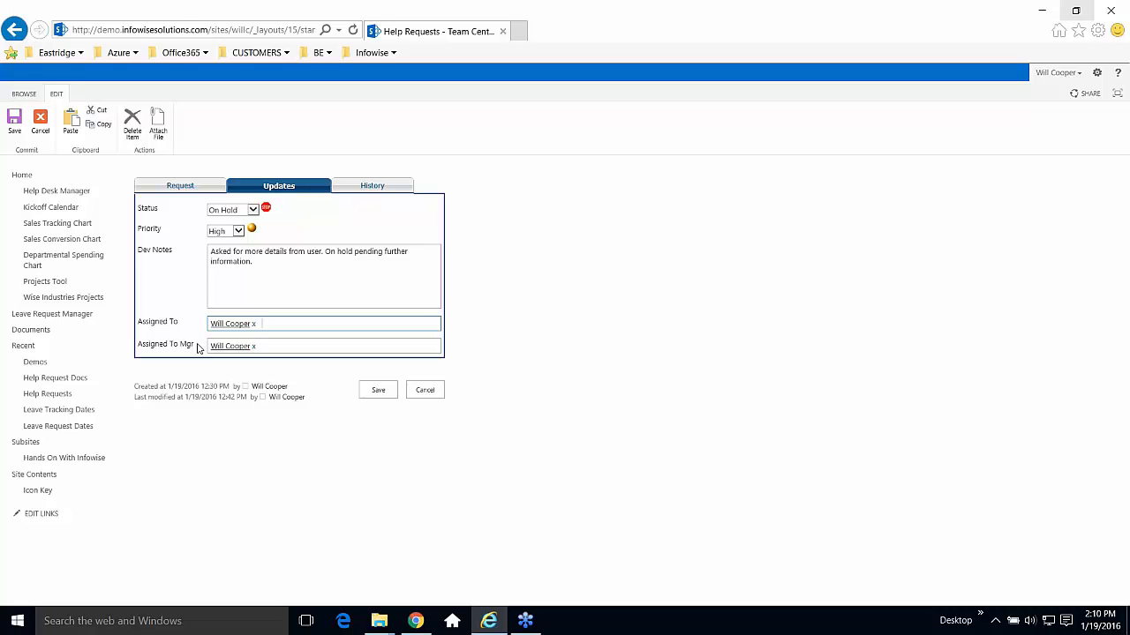
pyautogui.moveTo(180, 323); pyautogui.dragTo(139, 320)
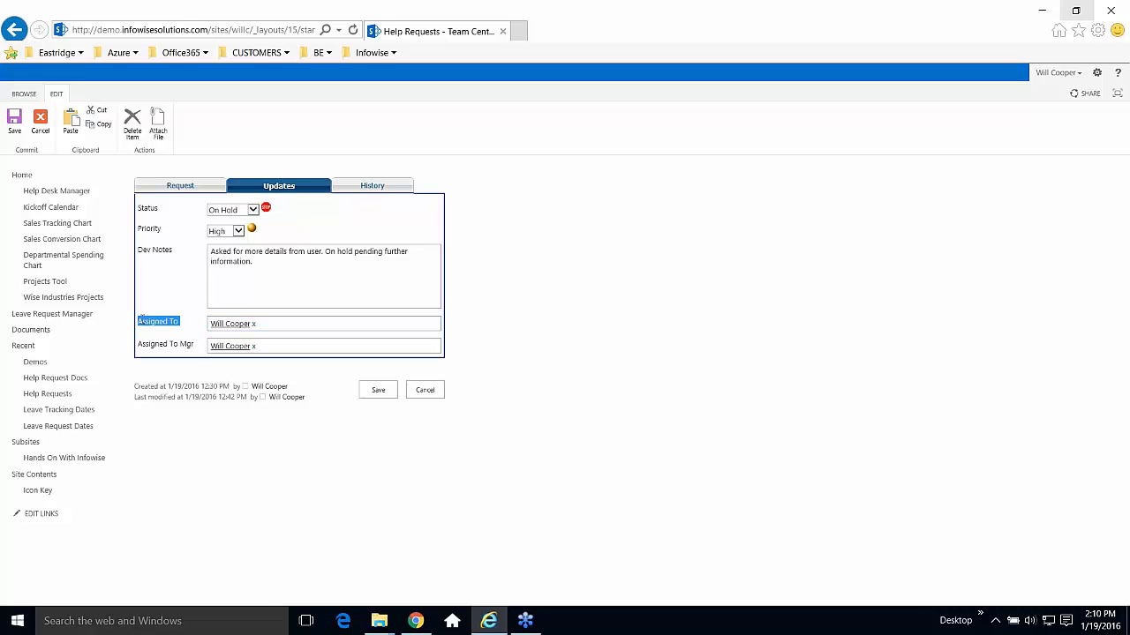
pyautogui.click(287, 283)
# Check Status stays On Hold and Priority stays High, then show the History tab.
pyautogui.click(256, 210)
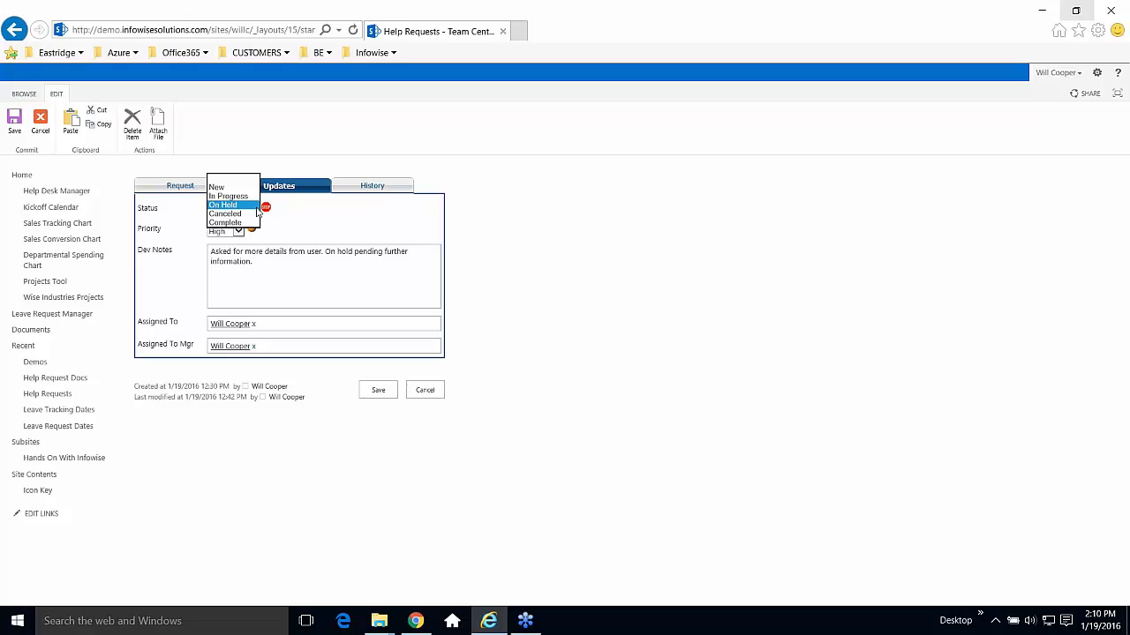
pyautogui.click(288, 271)
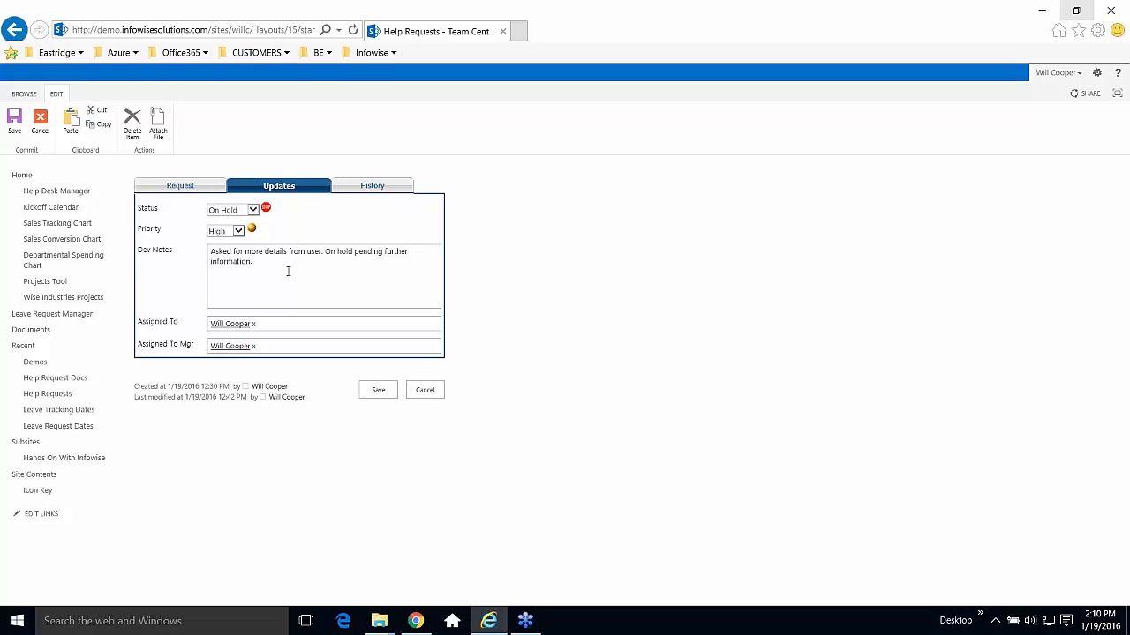
pyautogui.click(238, 231)
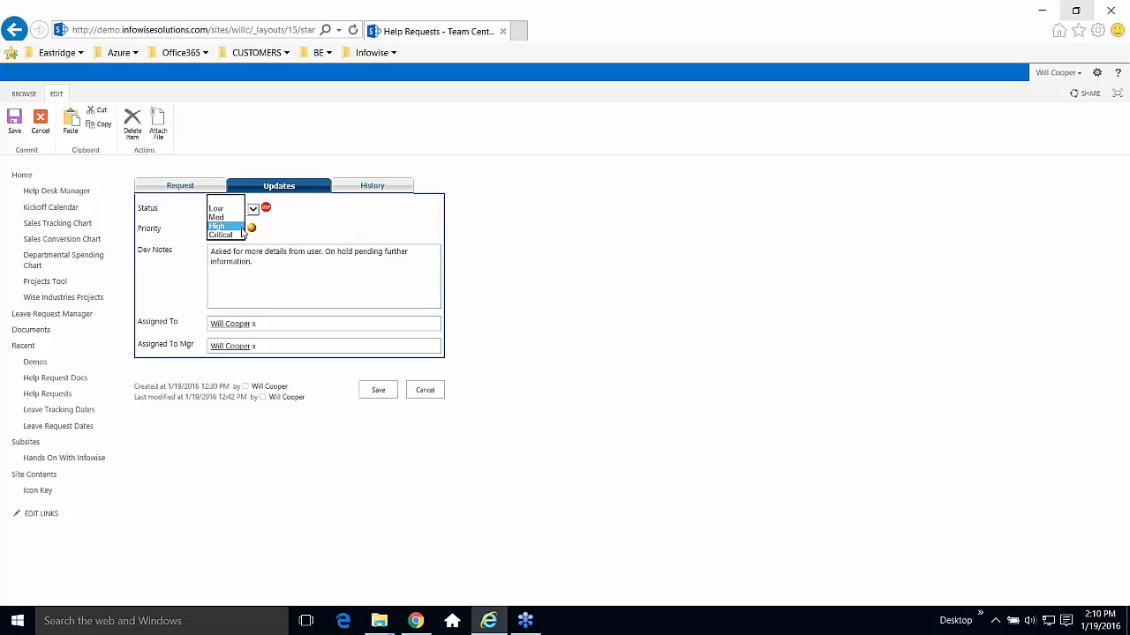
pyautogui.click(264, 232)
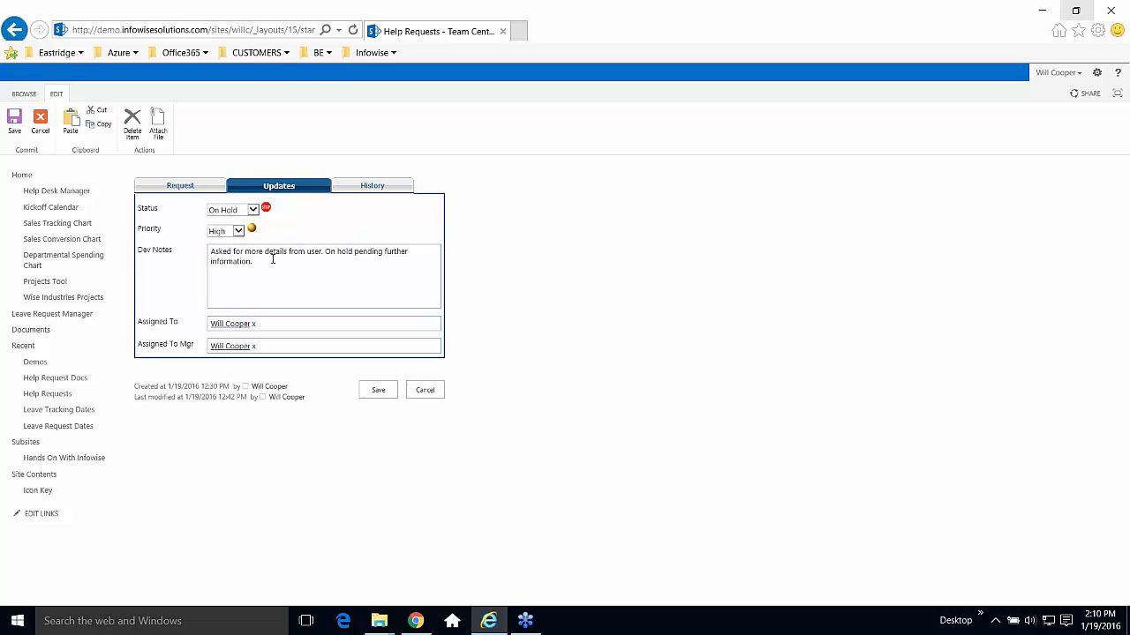
pyautogui.click(372, 185)
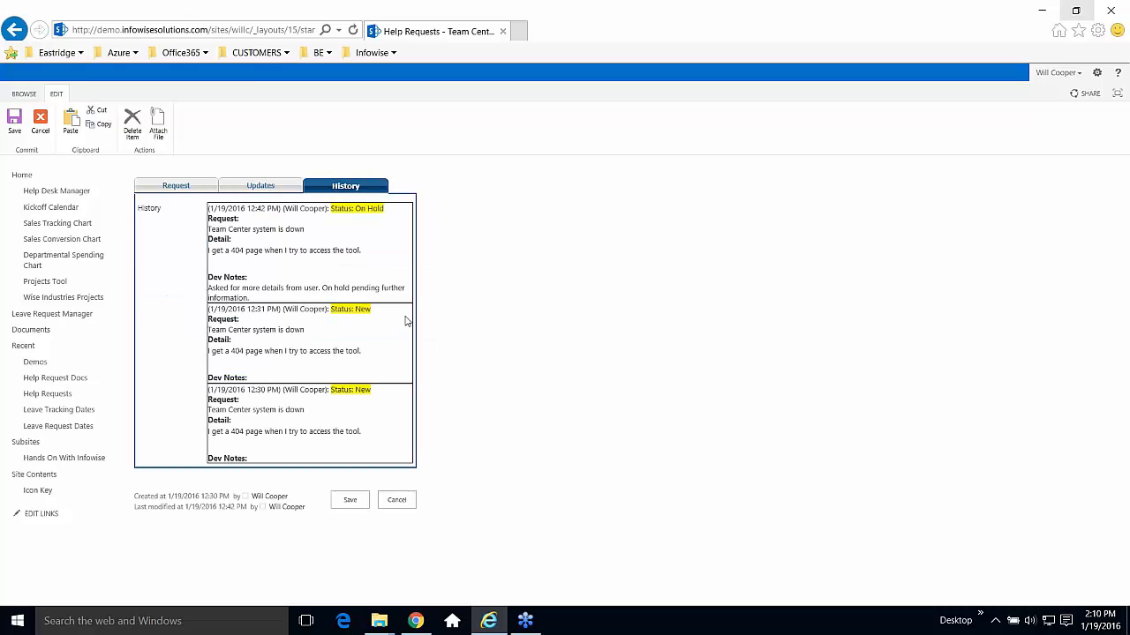
# Highlight the latest history entry, then cancel the REQ-10 edit form without saving.
pyautogui.moveTo(277, 298); pyautogui.dragTo(206, 211)
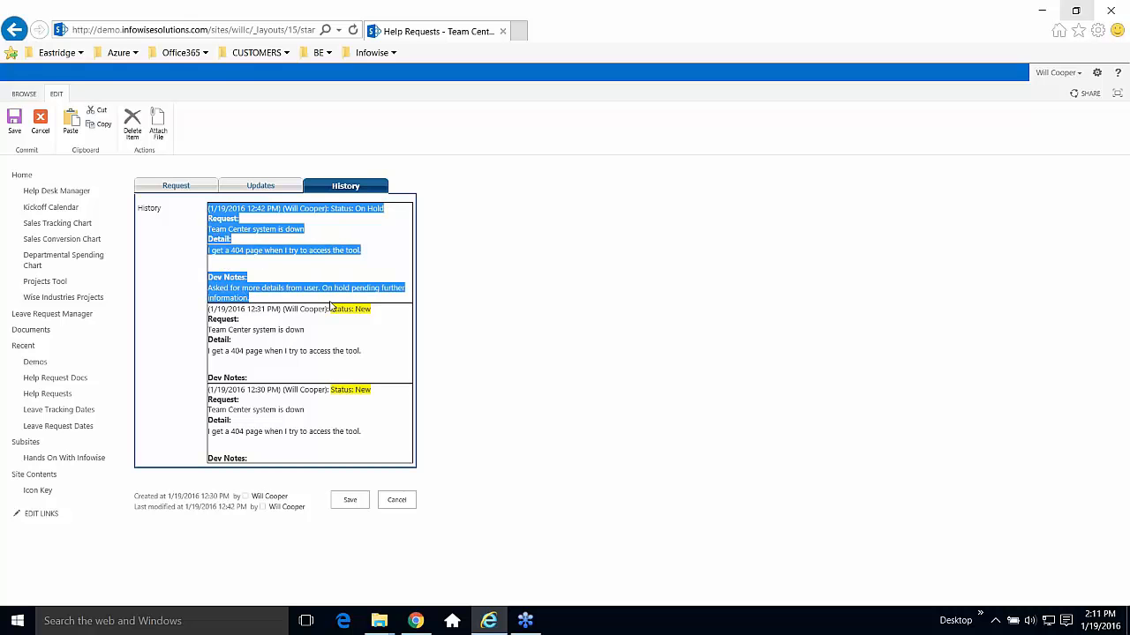
pyautogui.click(366, 247)
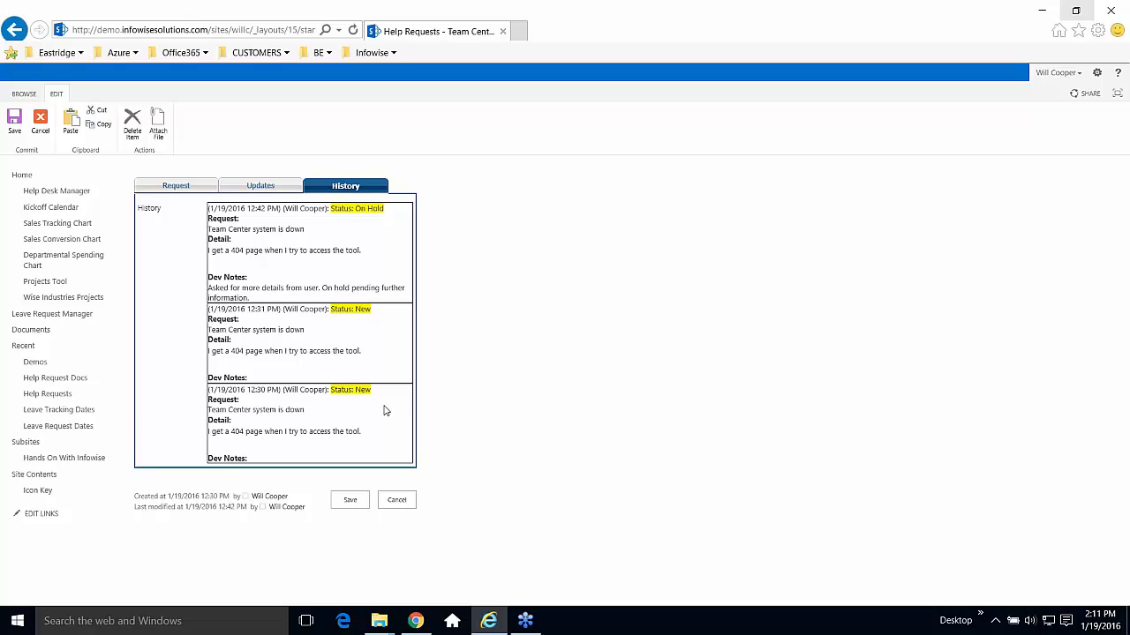
pyautogui.click(398, 502)
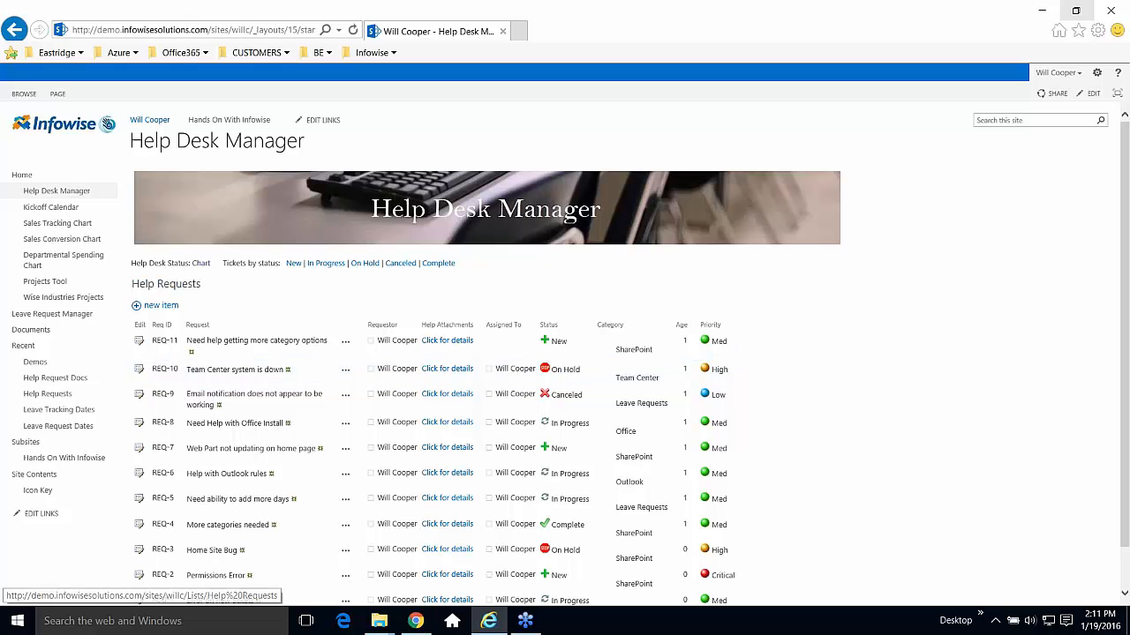
# Open the Help Requests All Items view listing REQ-11 down to REQ-1.
pyautogui.click(166, 283)
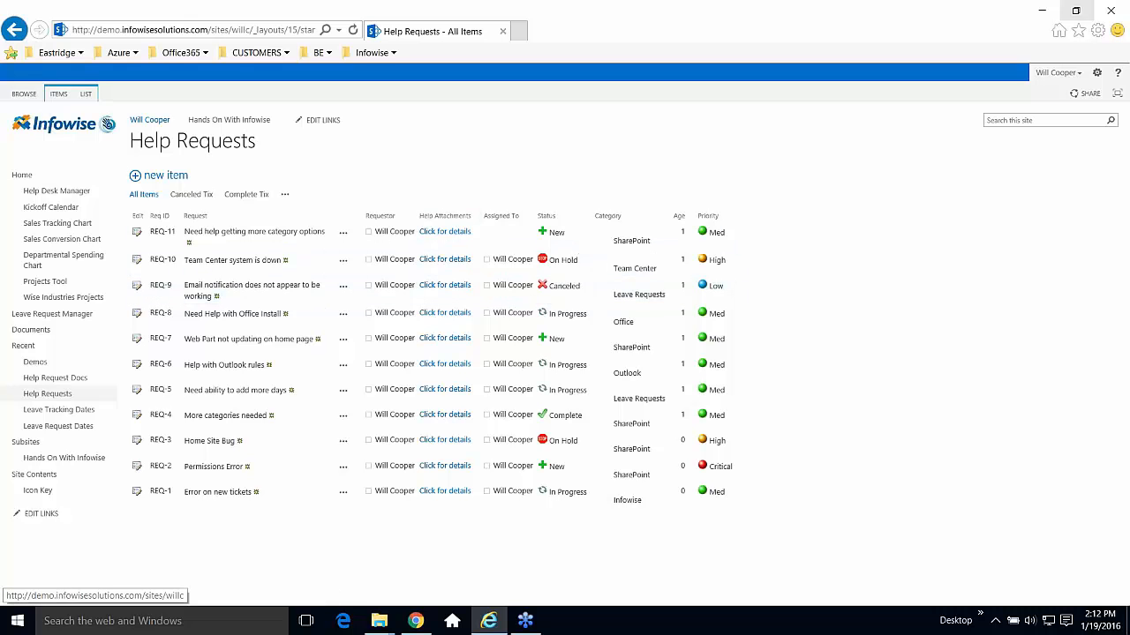
# Open Ultimate Forms Design from the LIST ribbon's Settings group for Help Requests.
pyautogui.click(86, 95)
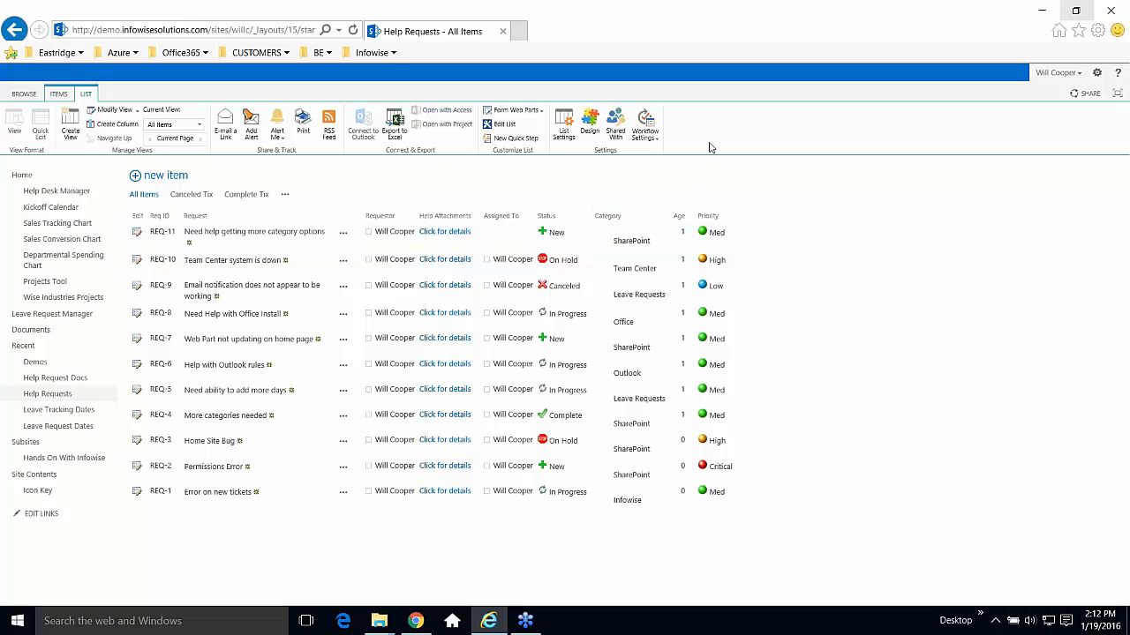
pyautogui.click(590, 132)
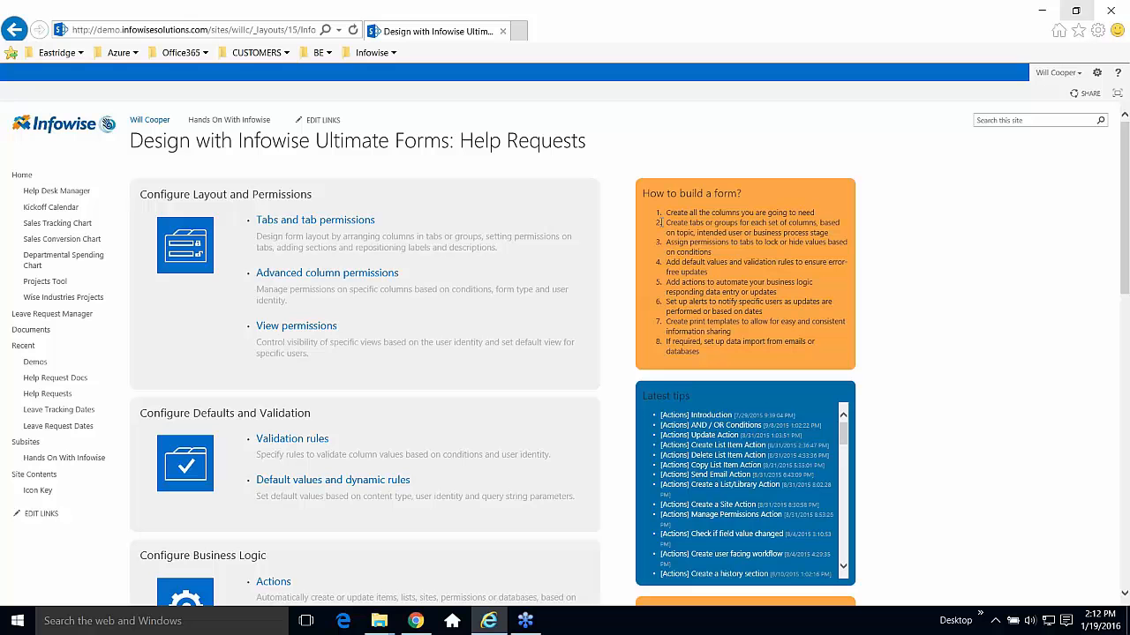
pyautogui.moveTo(665, 212); pyautogui.dragTo(731, 354)
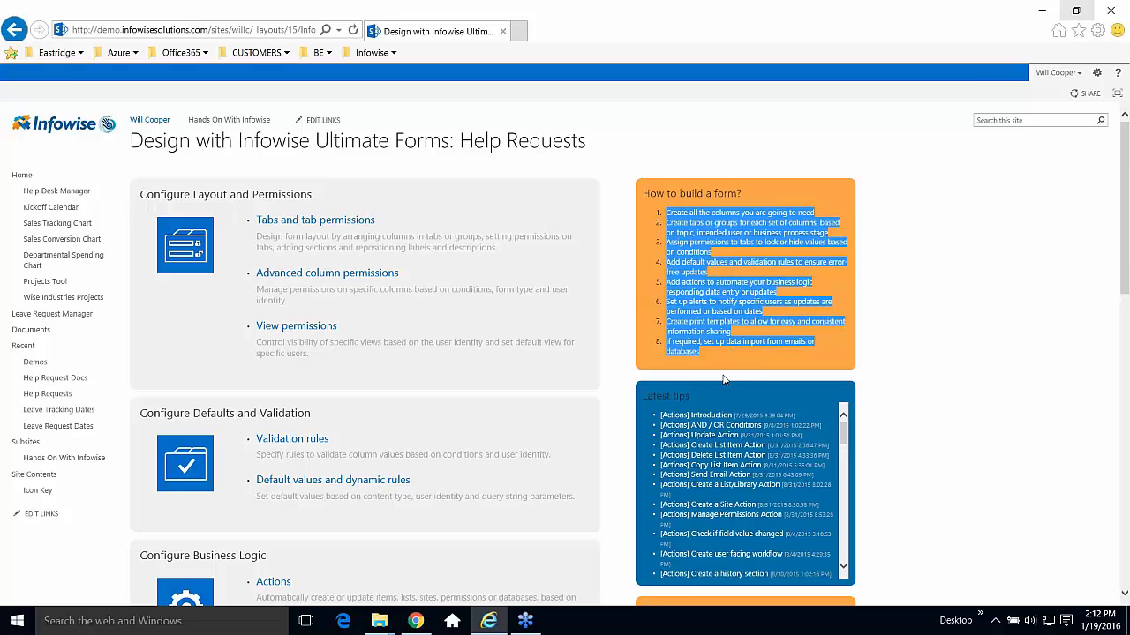
pyautogui.click(886, 404)
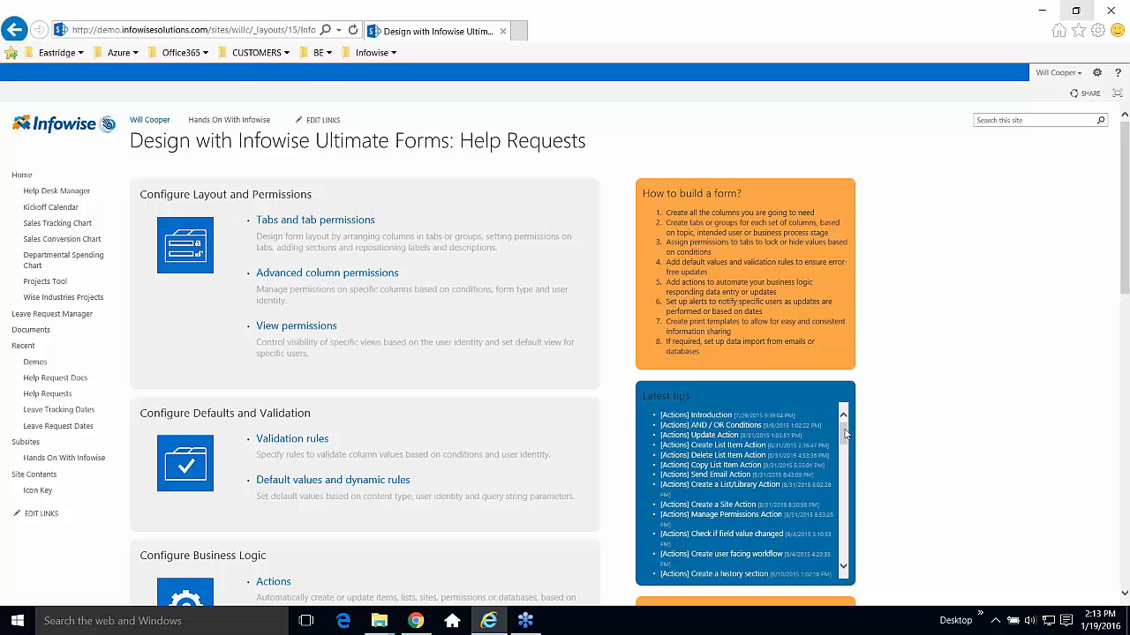
pyautogui.scroll(-3, 845, 432)
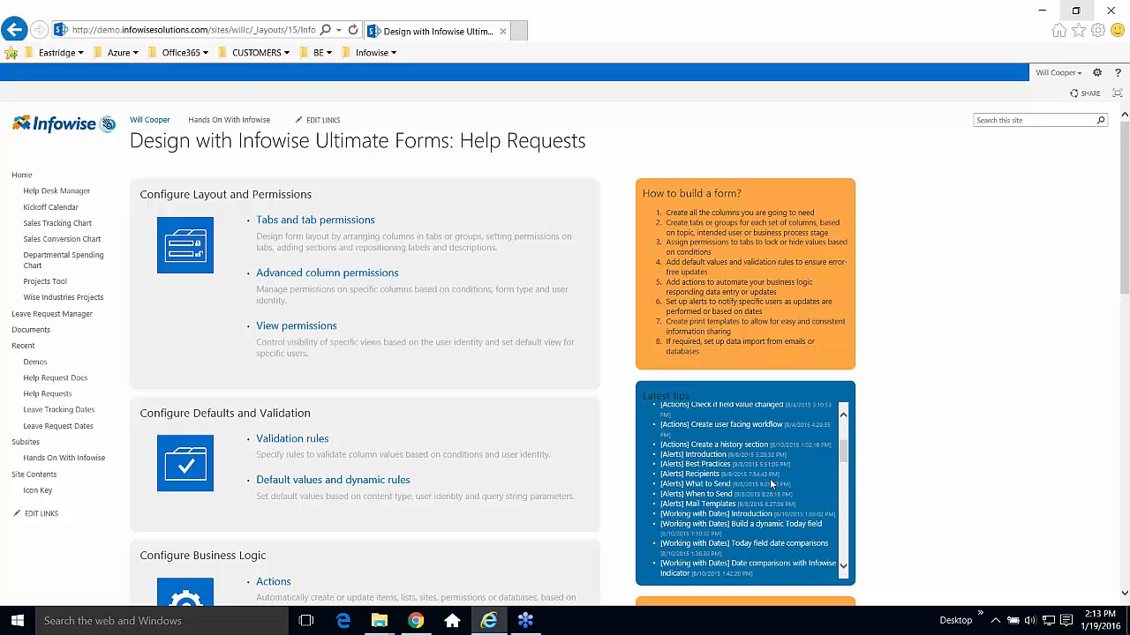
pyautogui.moveTo(844, 452); pyautogui.dragTo(844, 472)
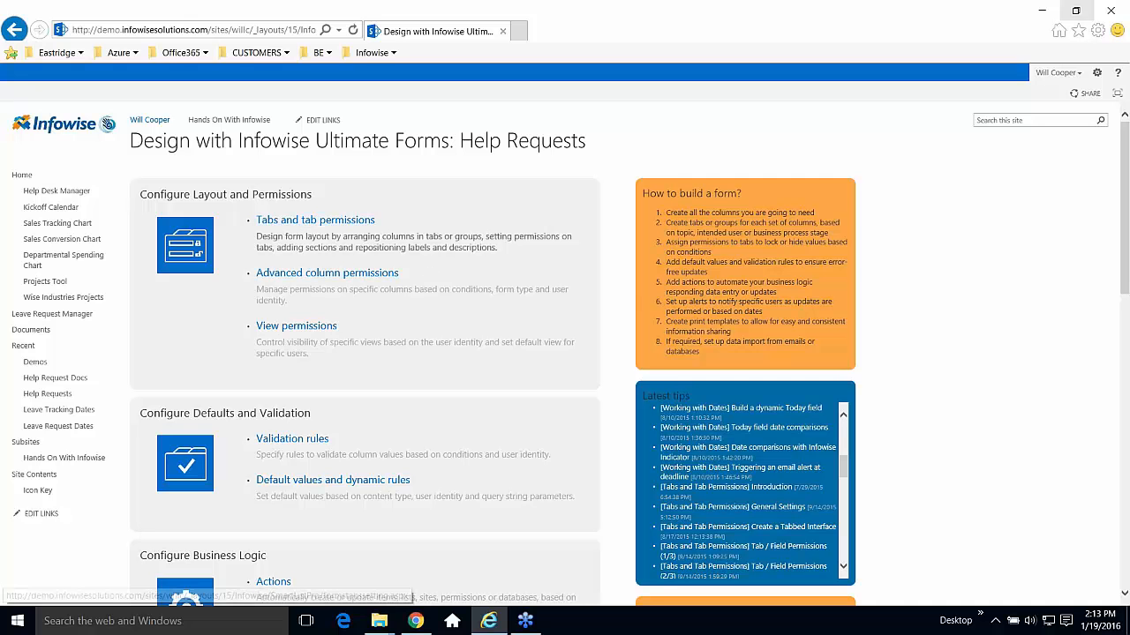
# Open tab settings, add a trial 'Example' tab, then delete it.
pyautogui.click(302, 223)
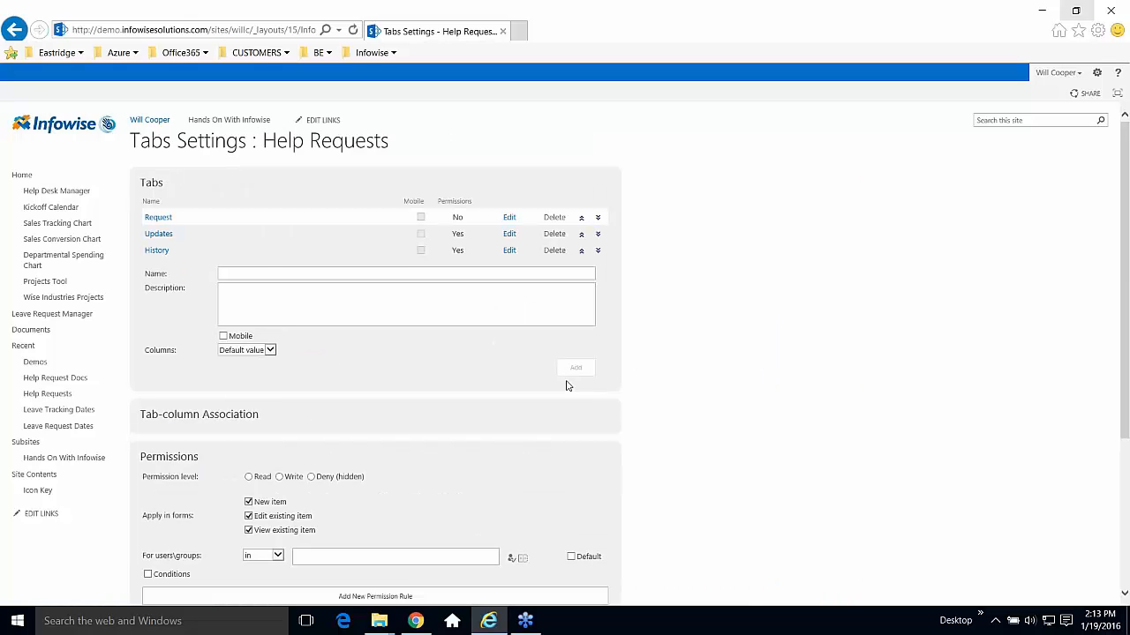
pyautogui.click(256, 274)
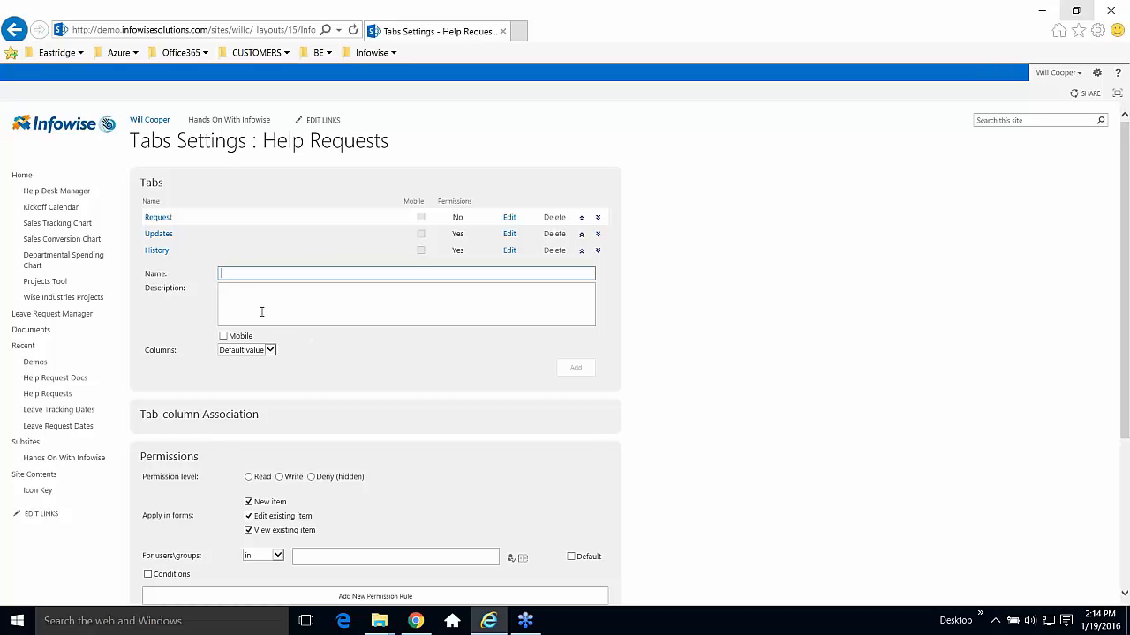
pyautogui.write('Example')
pyautogui.click(573, 371)
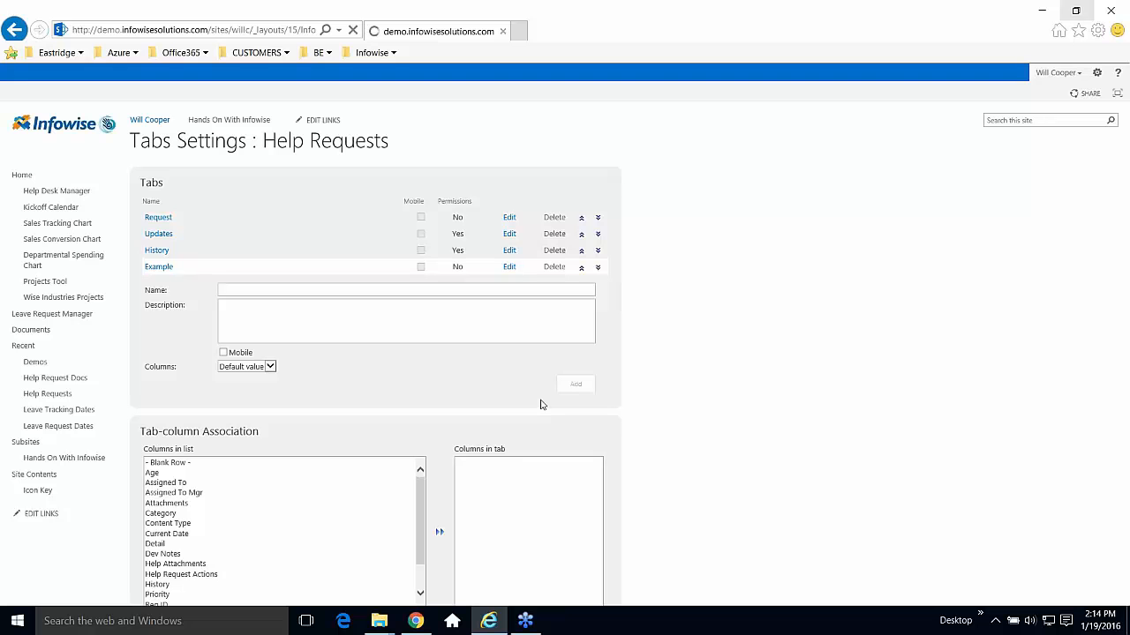
pyautogui.click(553, 267)
pyautogui.click(628, 366)
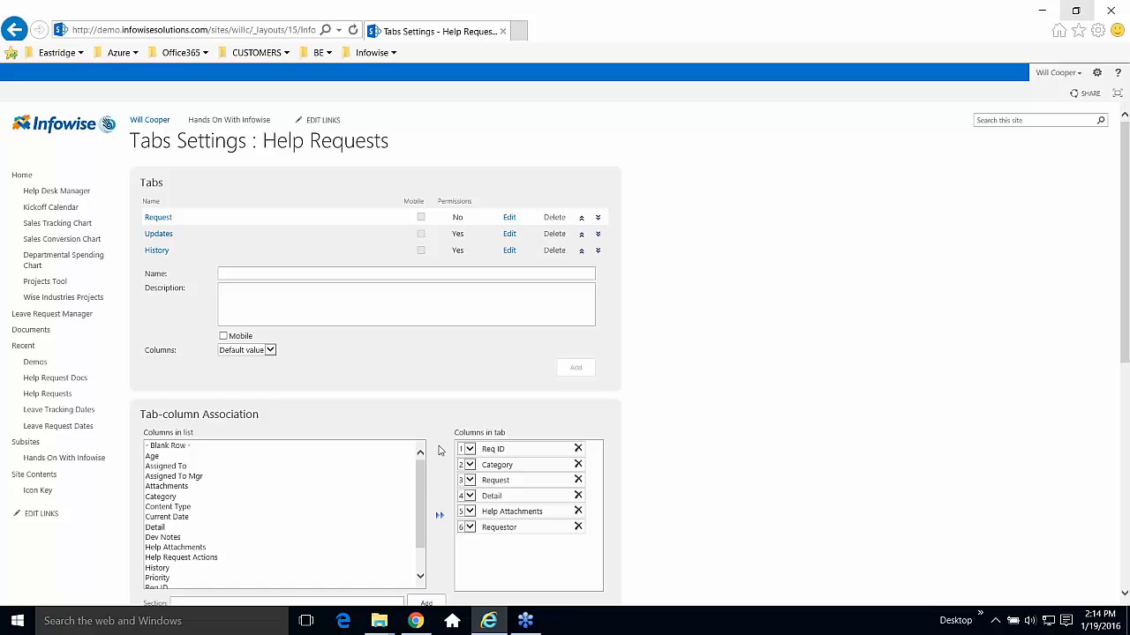
# Select the Detail column, then the History column, in the columns box.
pyautogui.moveTo(424, 488); pyautogui.dragTo(430, 529)
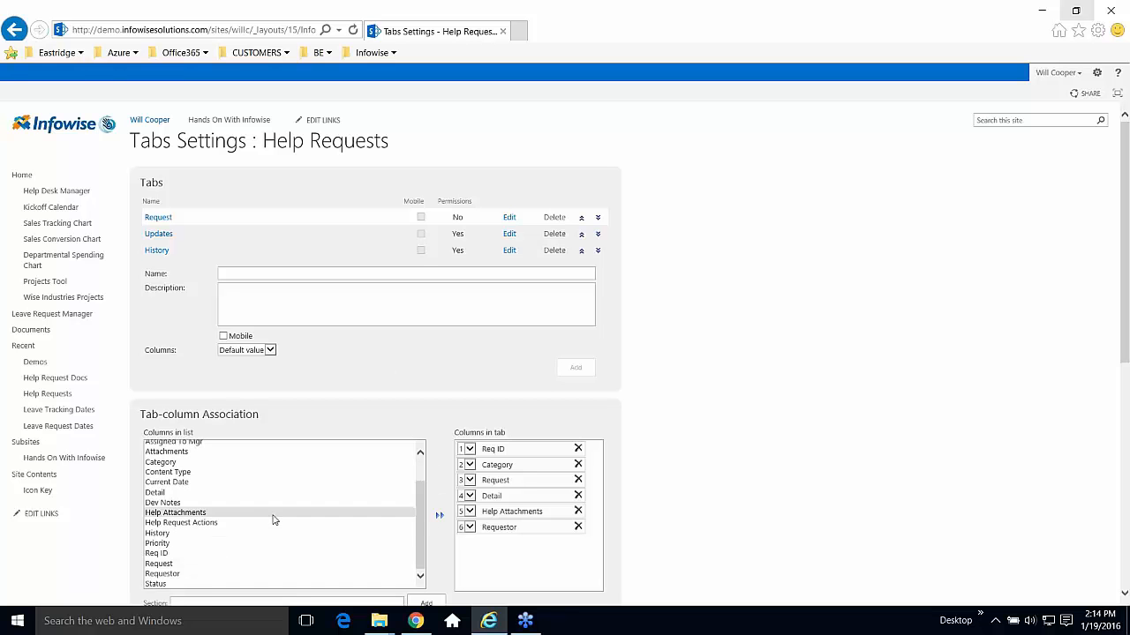
pyautogui.click(168, 495)
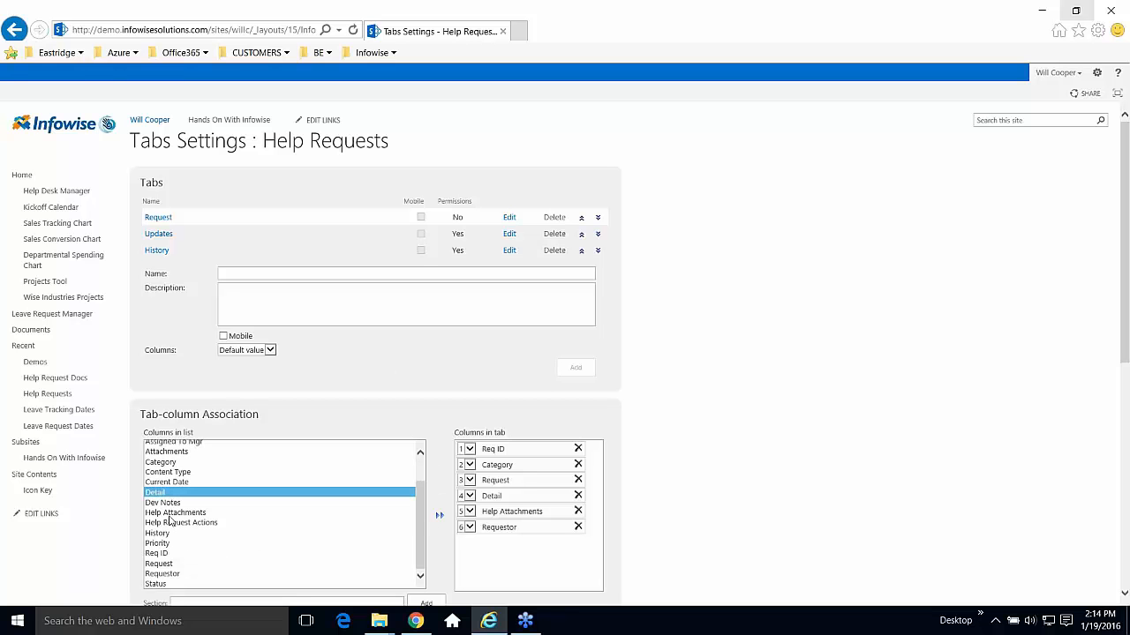
pyautogui.click(177, 533)
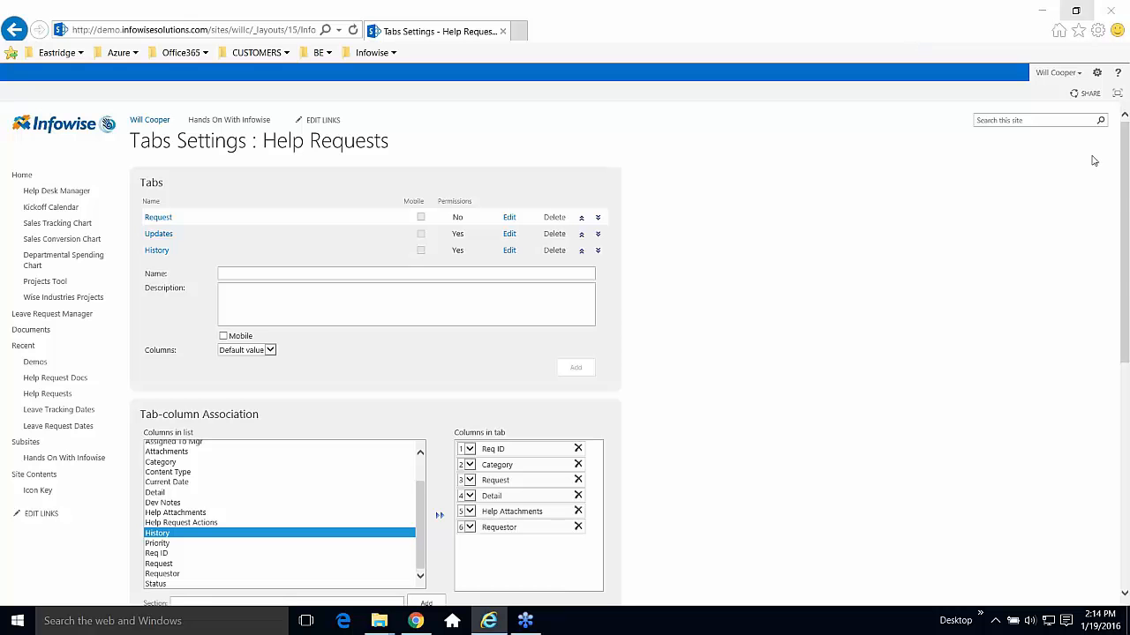
pyautogui.moveTo(1125, 284); pyautogui.dragTo(1124, 422)
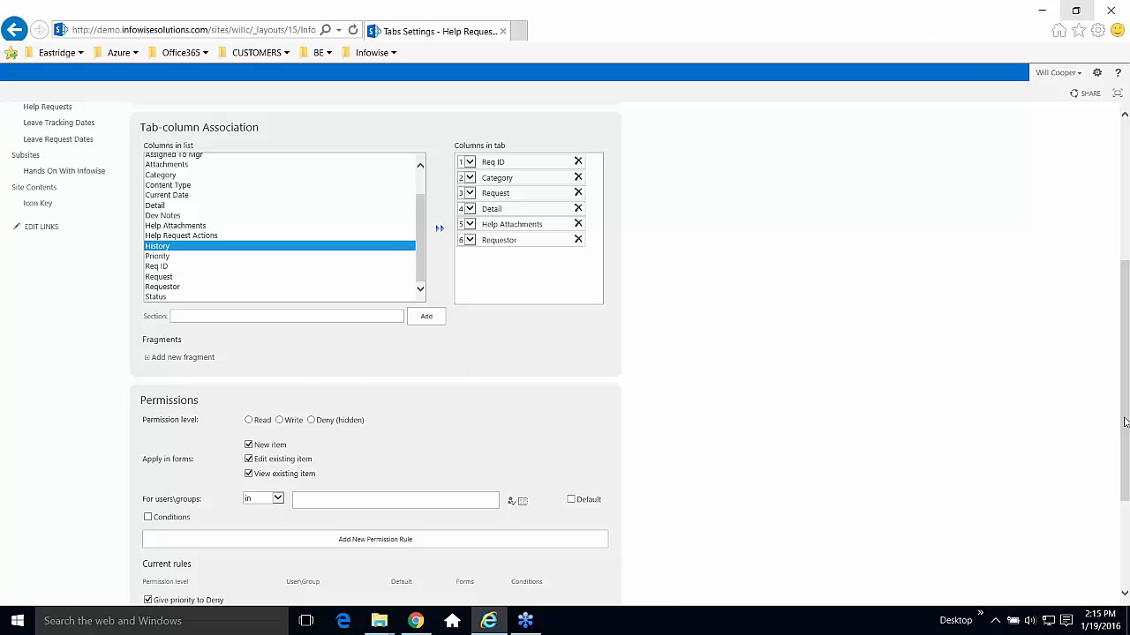
pyautogui.moveTo(1125, 397); pyautogui.dragTo(1125, 470)
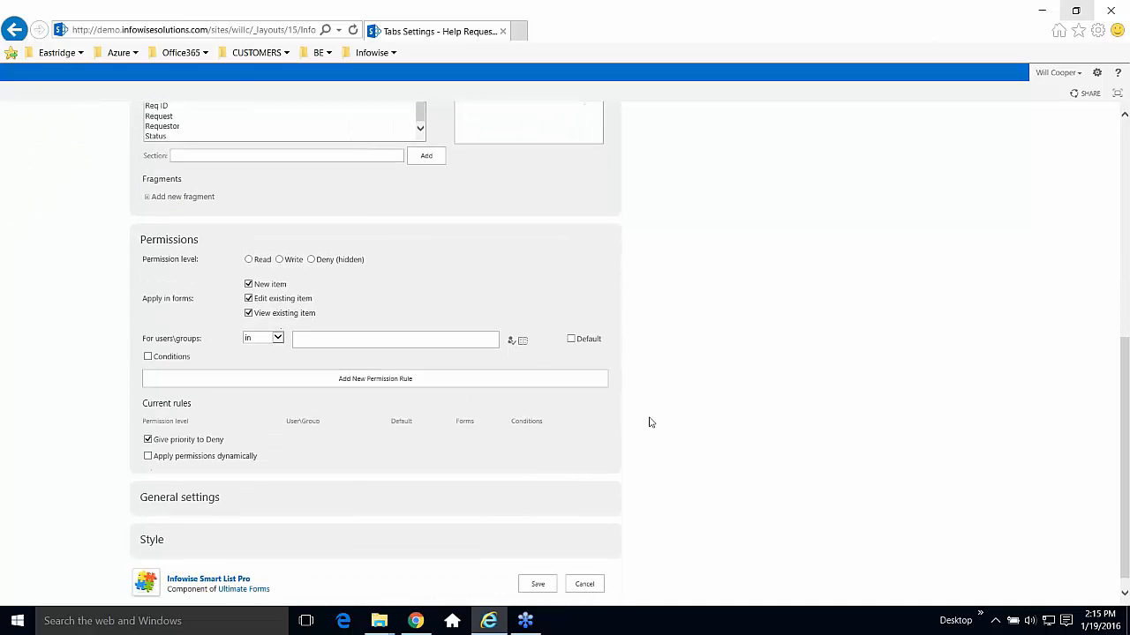
pyautogui.doubleClick(193, 241)
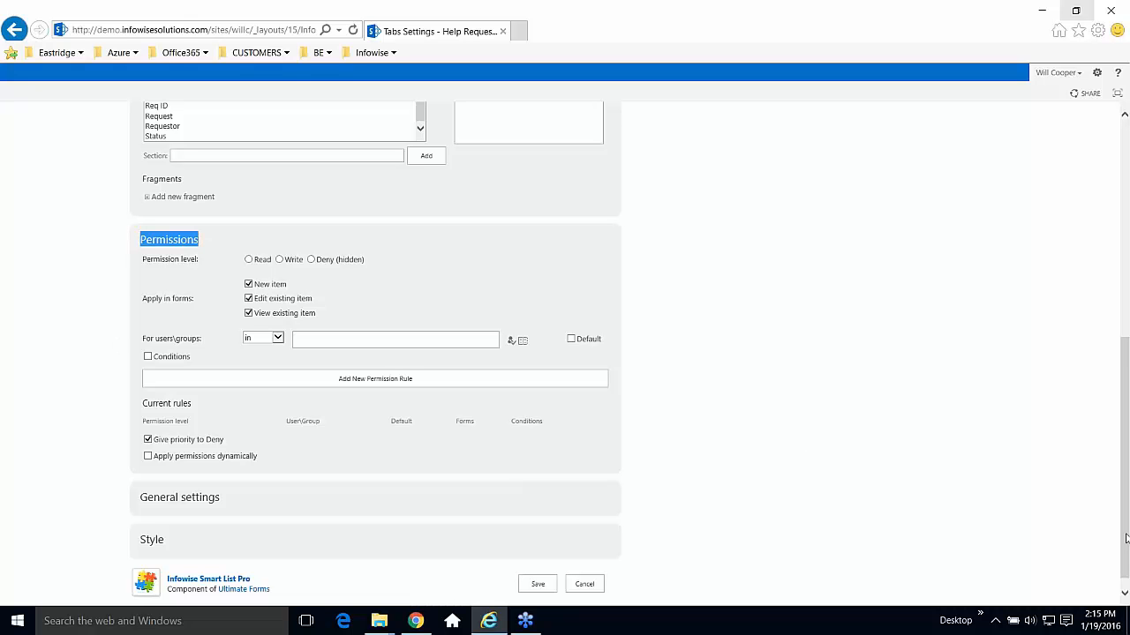
pyautogui.moveTo(1125, 538); pyautogui.dragTo(741, 317)
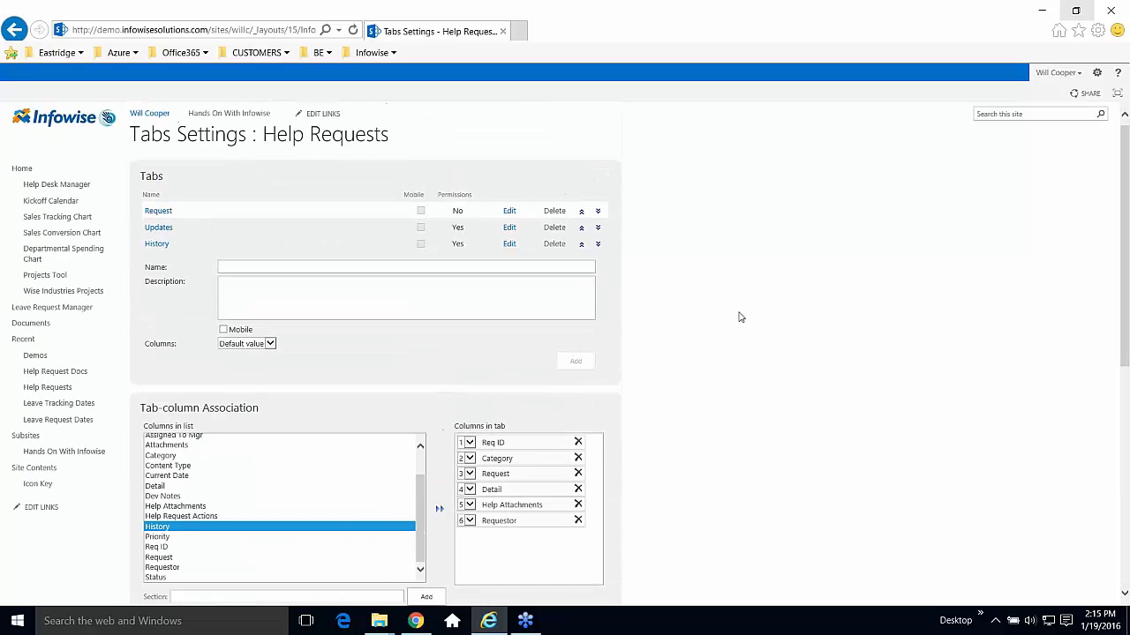
# Show the Updates tab's five columns and review its Deny-on-New and Write rules.
pyautogui.click(159, 228)
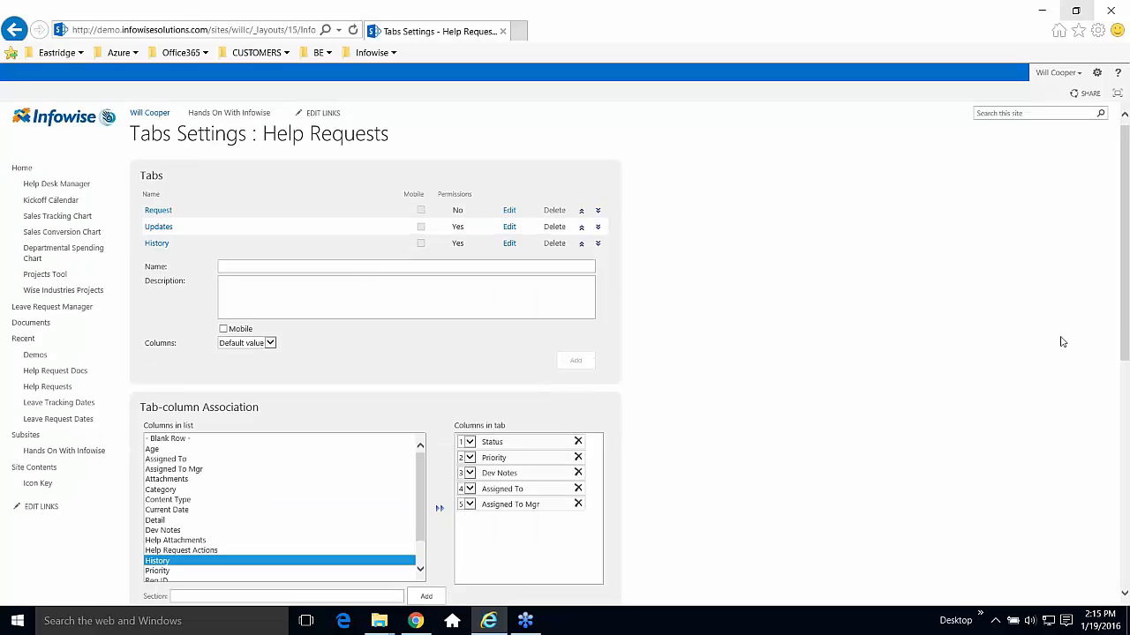
pyautogui.scroll(-2, 1110, 322)
pyautogui.scroll(-3, 565, 353)
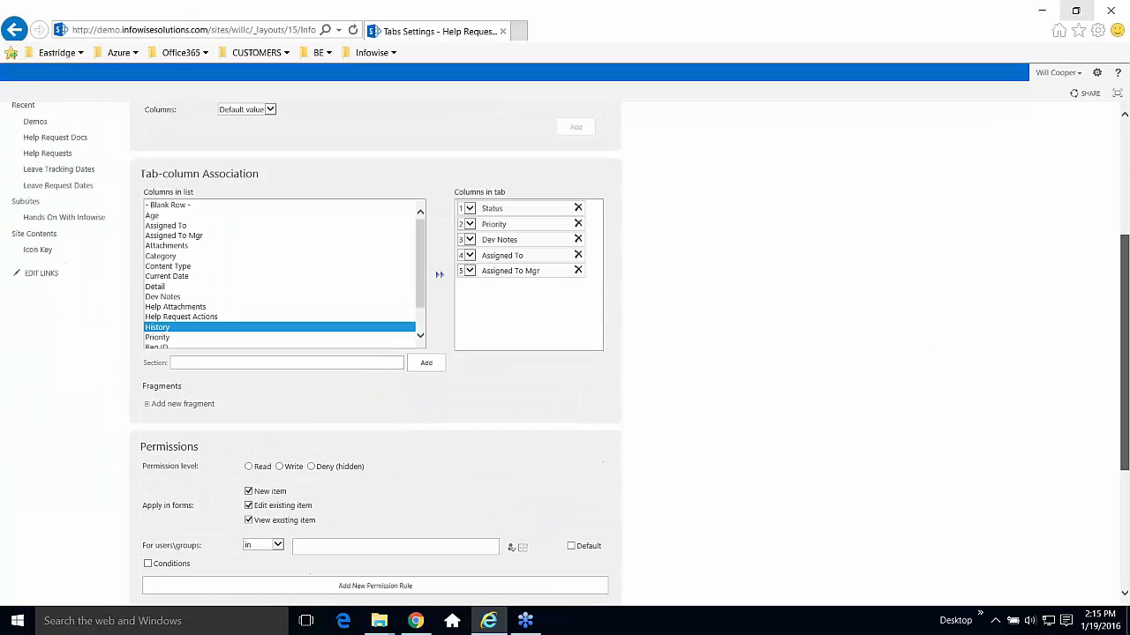
pyautogui.scroll(-2, 445, 508)
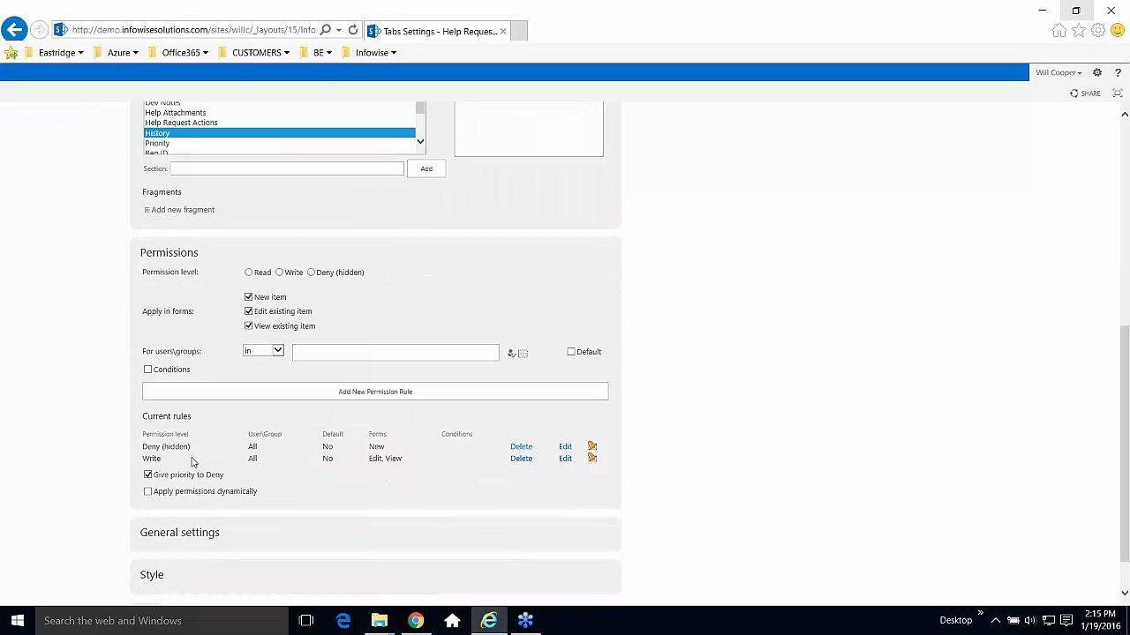
pyautogui.moveTo(197, 449); pyautogui.dragTo(135, 450)
pyautogui.click(396, 451)
pyautogui.moveTo(396, 447); pyautogui.dragTo(367, 447)
pyautogui.click(296, 480)
pyautogui.scroll(-2, 1126, 459)
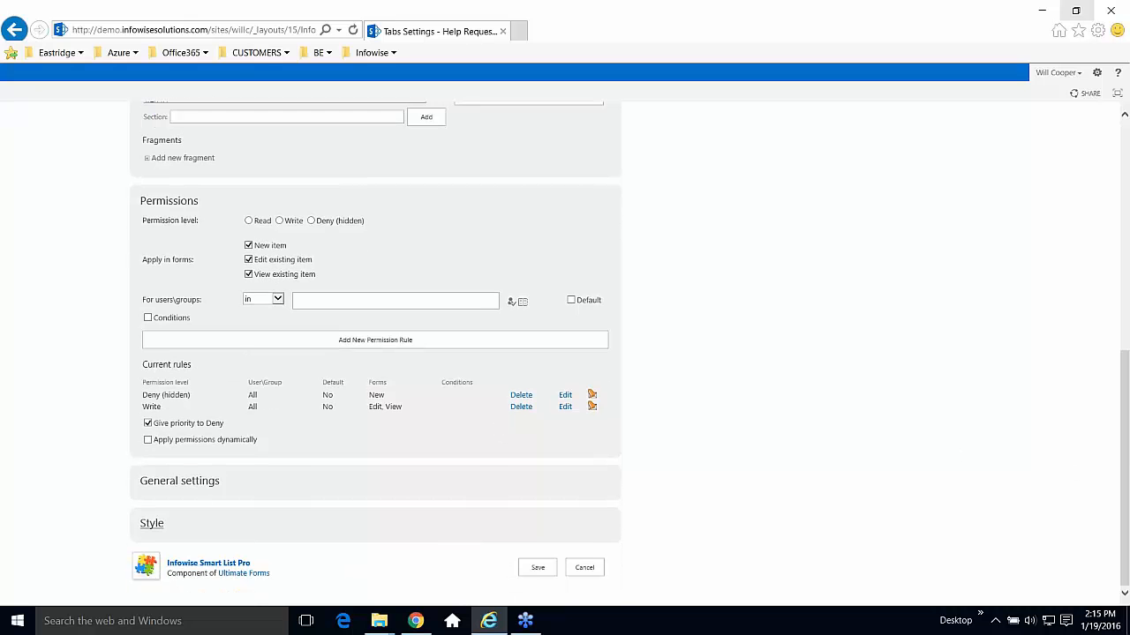
# Expand General settings and Style, then cancel out of Tabs Settings.
pyautogui.click(164, 490)
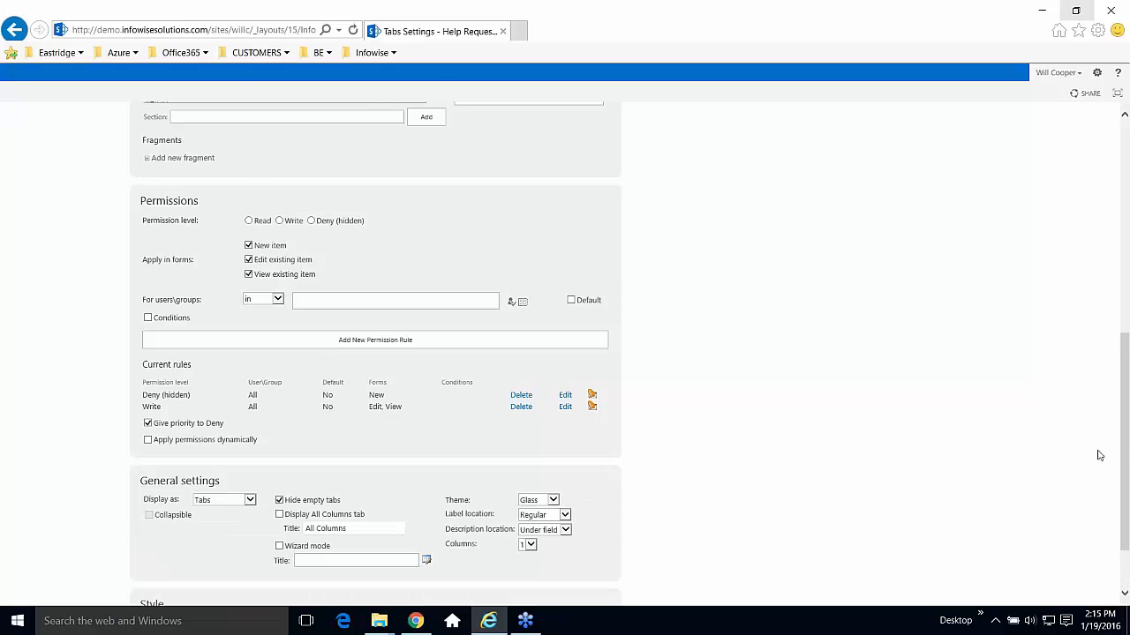
pyautogui.scroll(-1, 1127, 452)
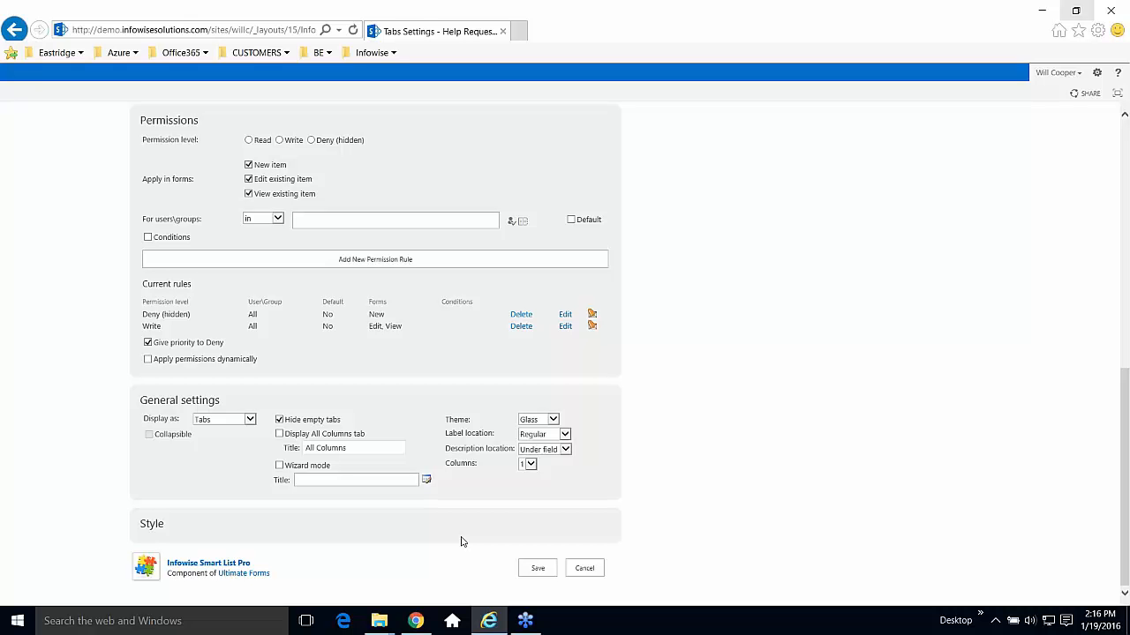
pyautogui.click(152, 525)
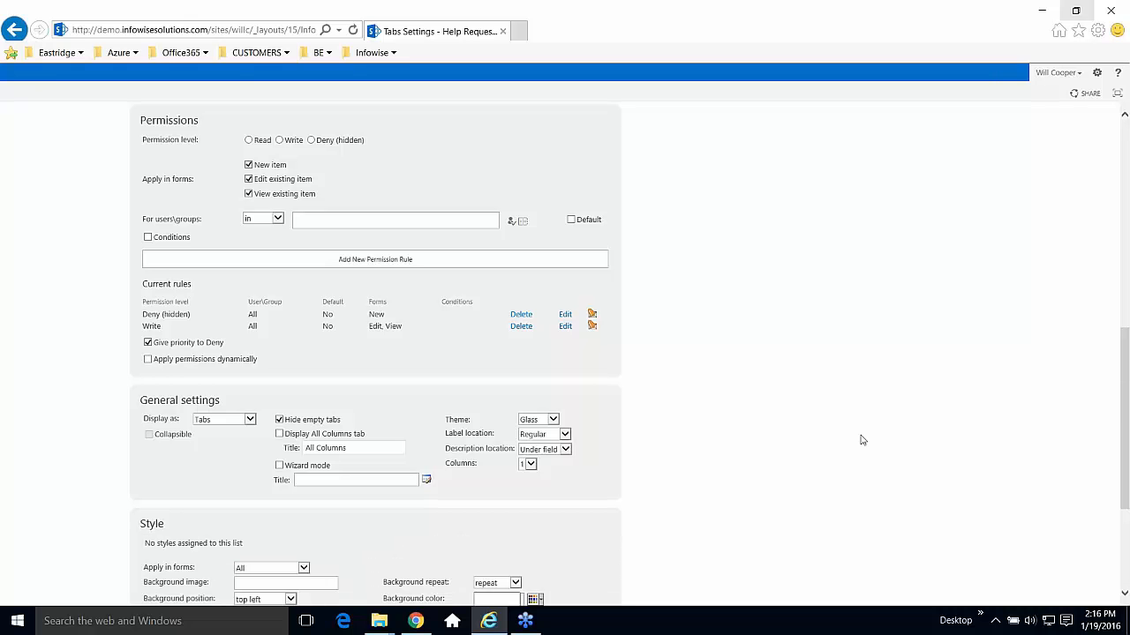
pyautogui.scroll(-3, 1123, 426)
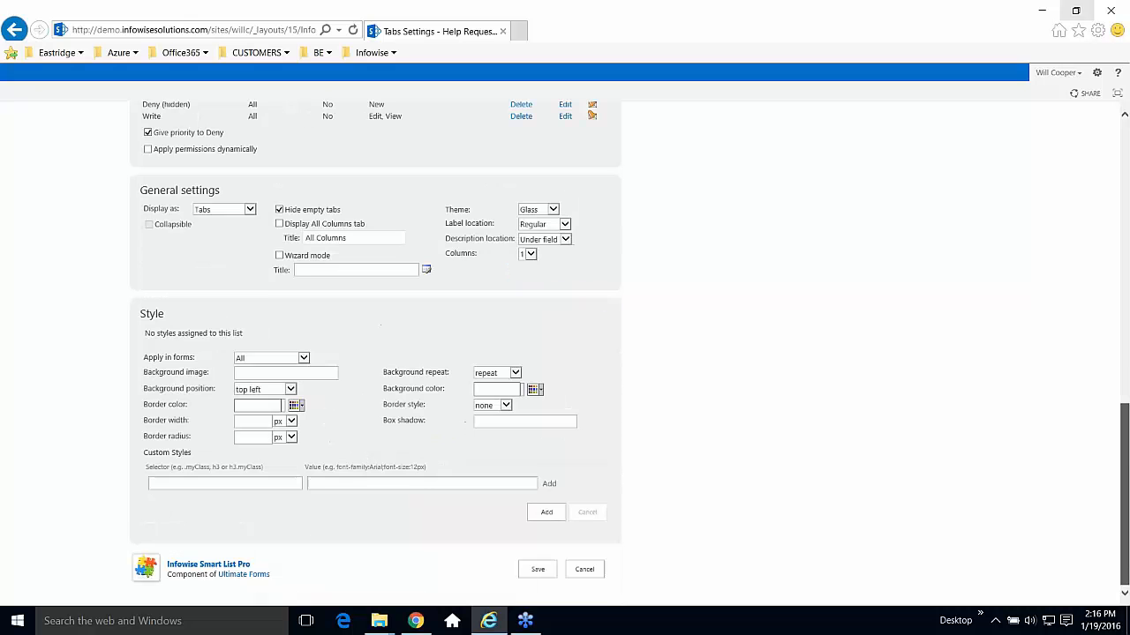
pyautogui.click(585, 571)
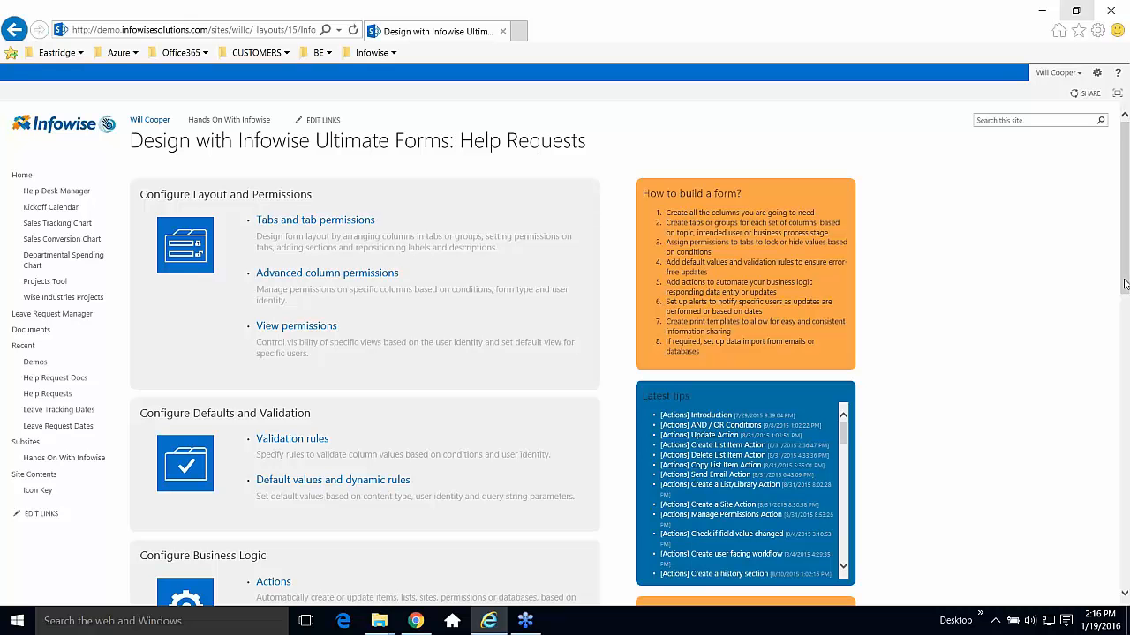
# Scroll down the Help Requests Ultimate Forms design page to the Configure Business Logic options.
pyautogui.scroll(-1, 1124, 284)
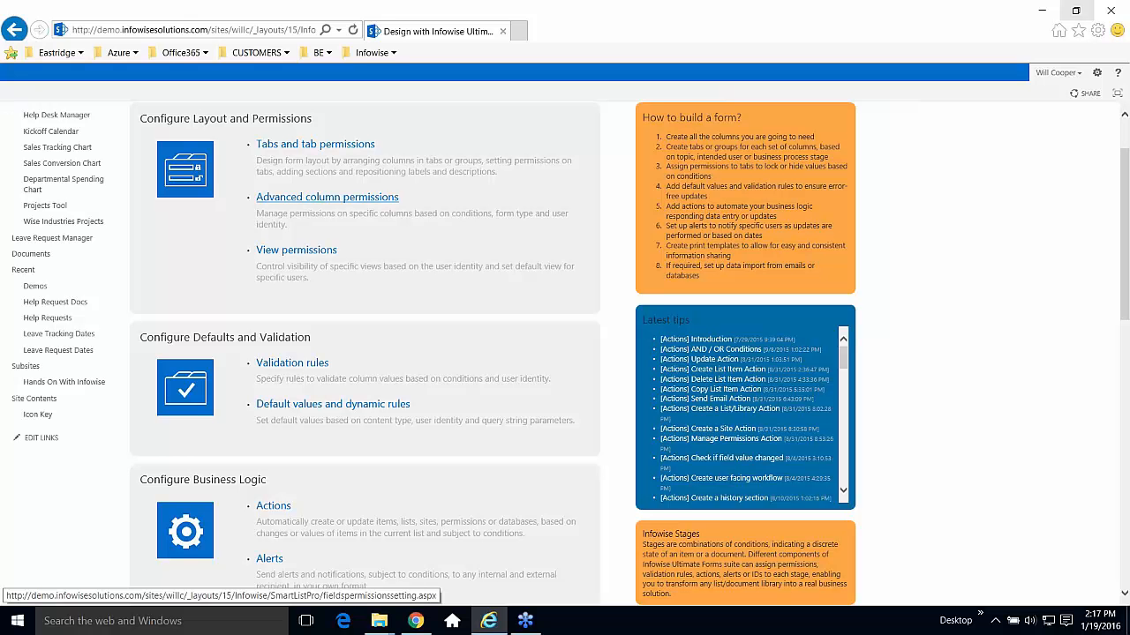
# In Help Requests Advanced Column Permissions, set the new rule to Write and focus the users\groups box.
pyautogui.click(269, 198)
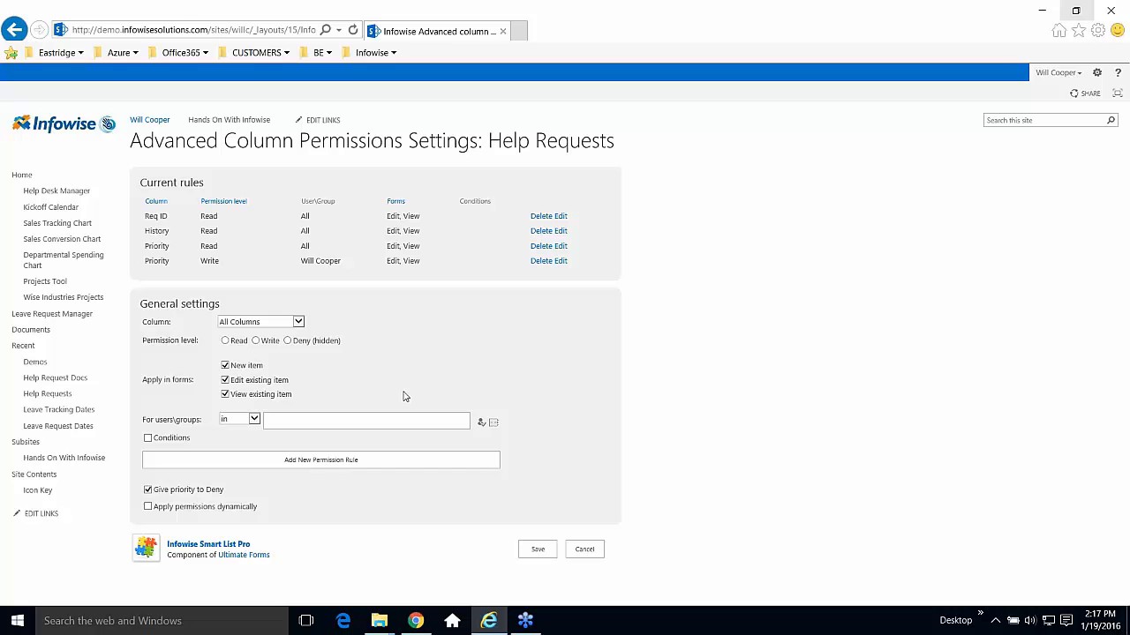
pyautogui.doubleClick(237, 343)
pyautogui.click(269, 356)
pyautogui.click(256, 342)
pyautogui.tripleClick(145, 424)
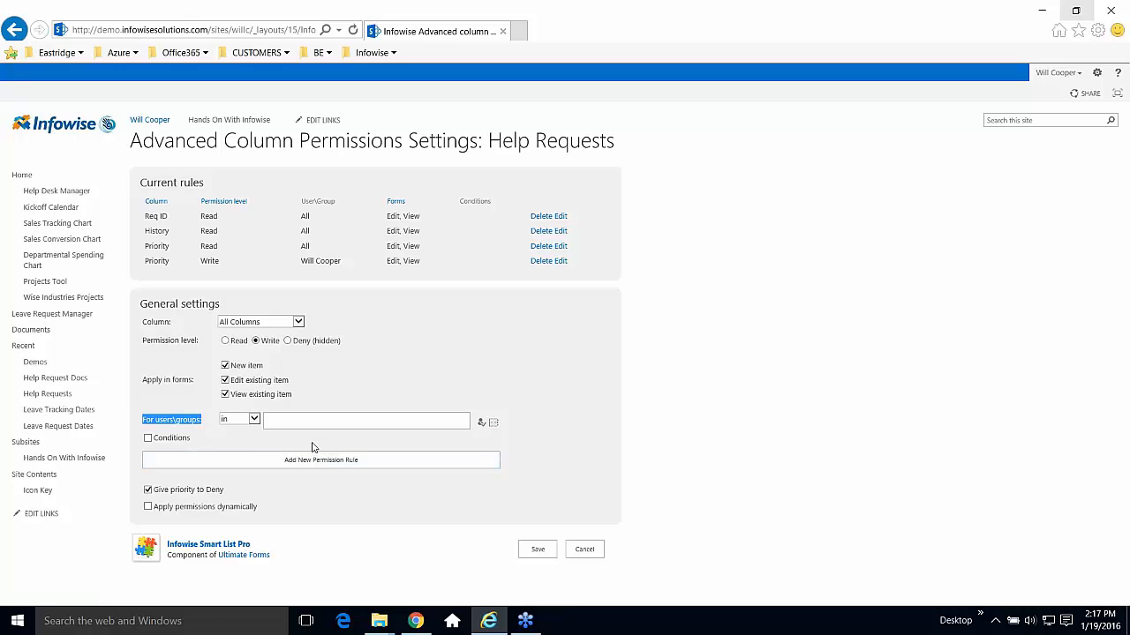
pyautogui.click(370, 387)
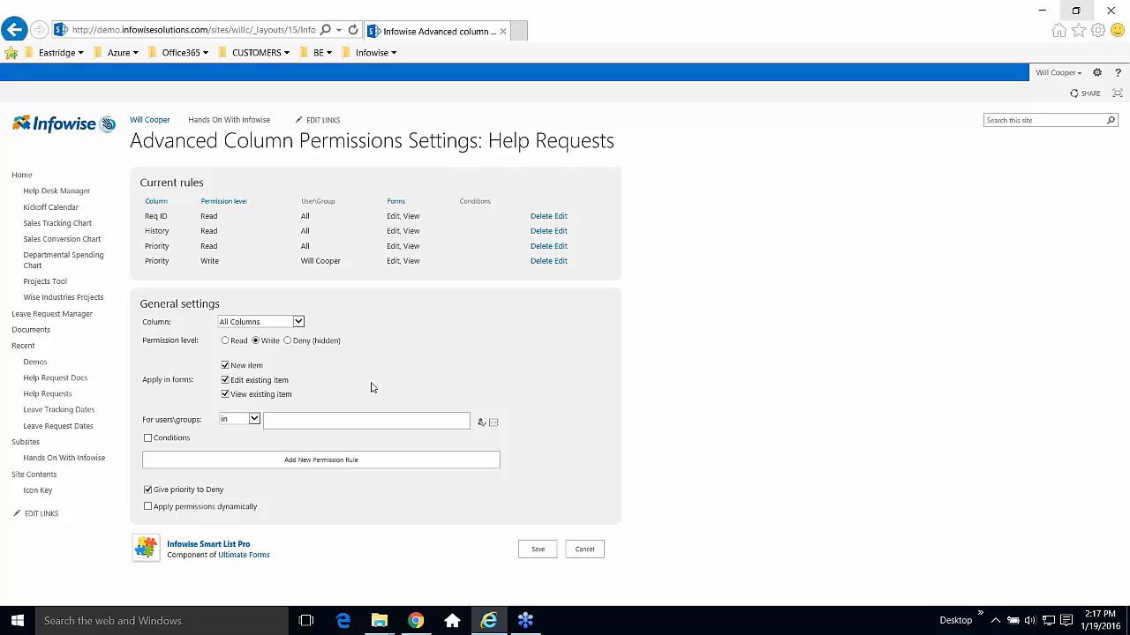
pyautogui.click(342, 419)
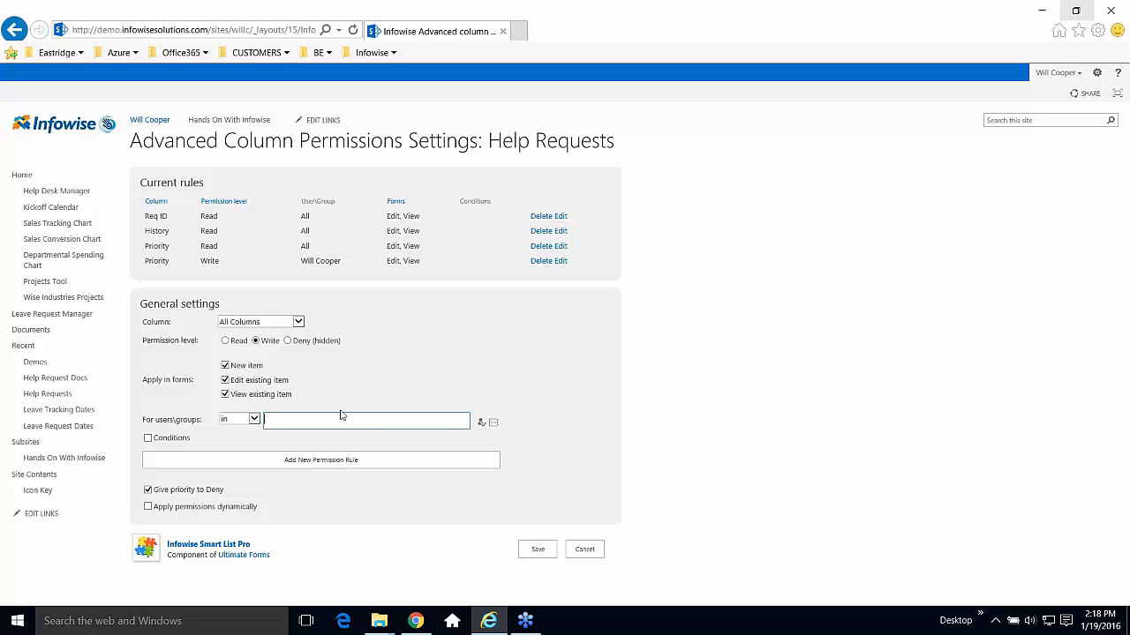
pyautogui.click(263, 261)
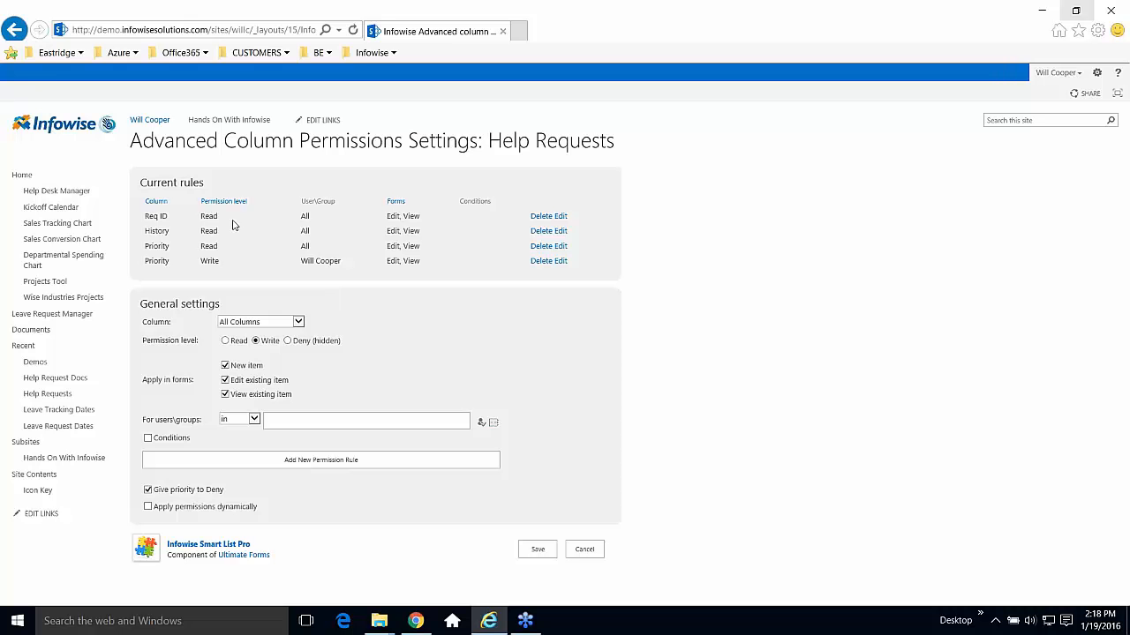
pyautogui.moveTo(189, 222); pyautogui.dragTo(148, 219)
pyautogui.doubleClick(157, 232)
pyautogui.click(171, 267)
pyautogui.moveTo(170, 246); pyautogui.dragTo(145, 250)
pyautogui.click(345, 273)
# Cancel the column permission rule and open Alerts under Configure Business Logic.
pyautogui.click(593, 549)
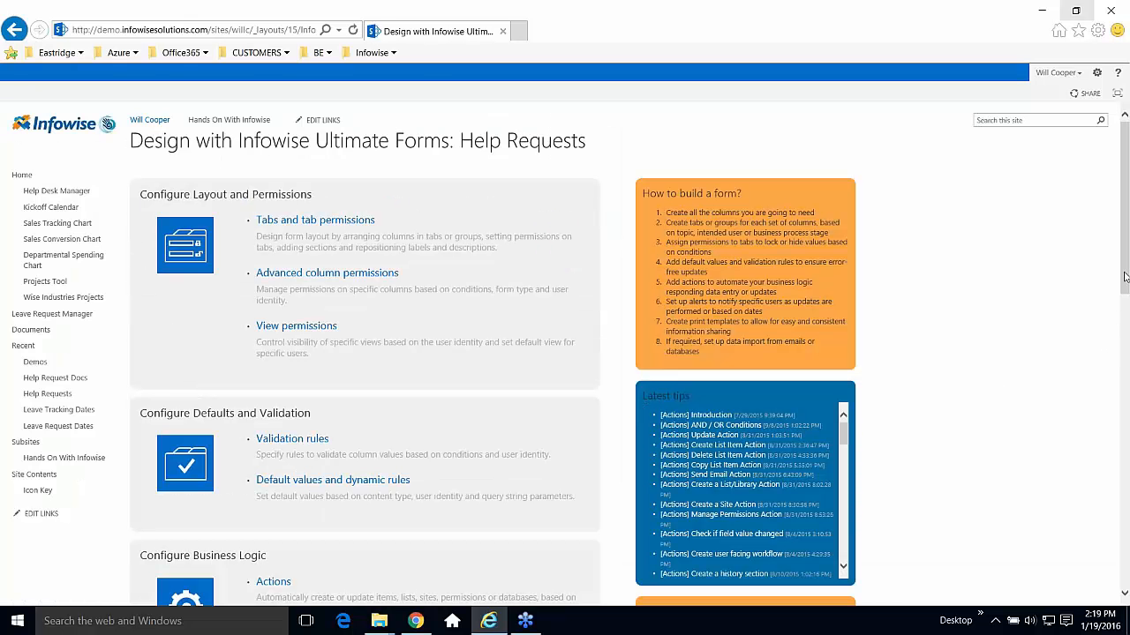
pyautogui.moveTo(1125, 282); pyautogui.dragTo(1125, 373)
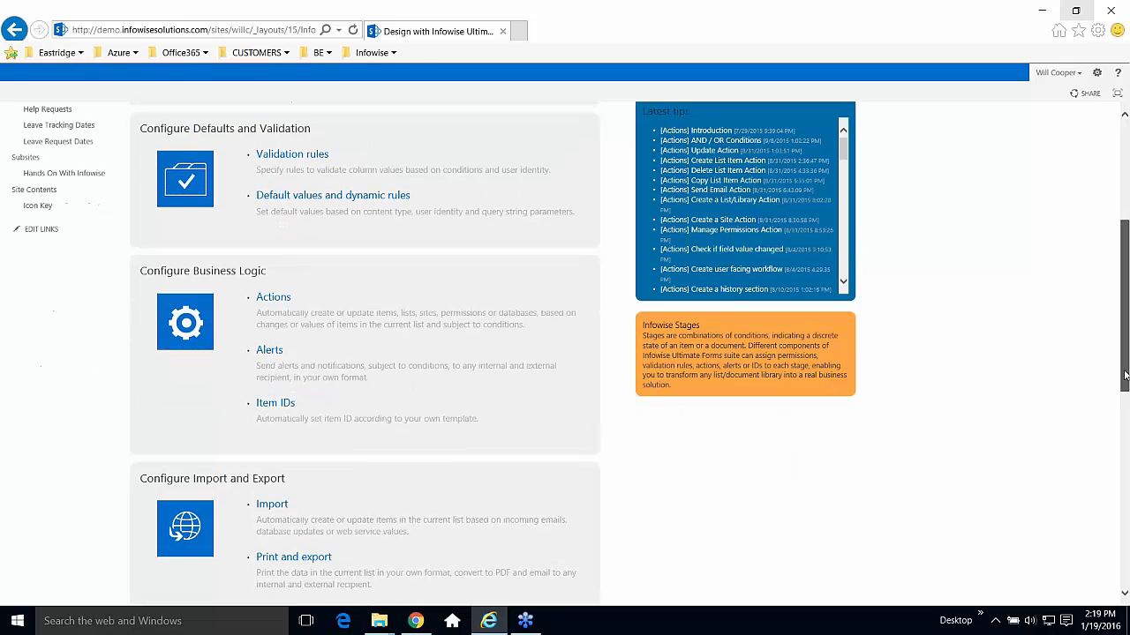
pyautogui.click(272, 353)
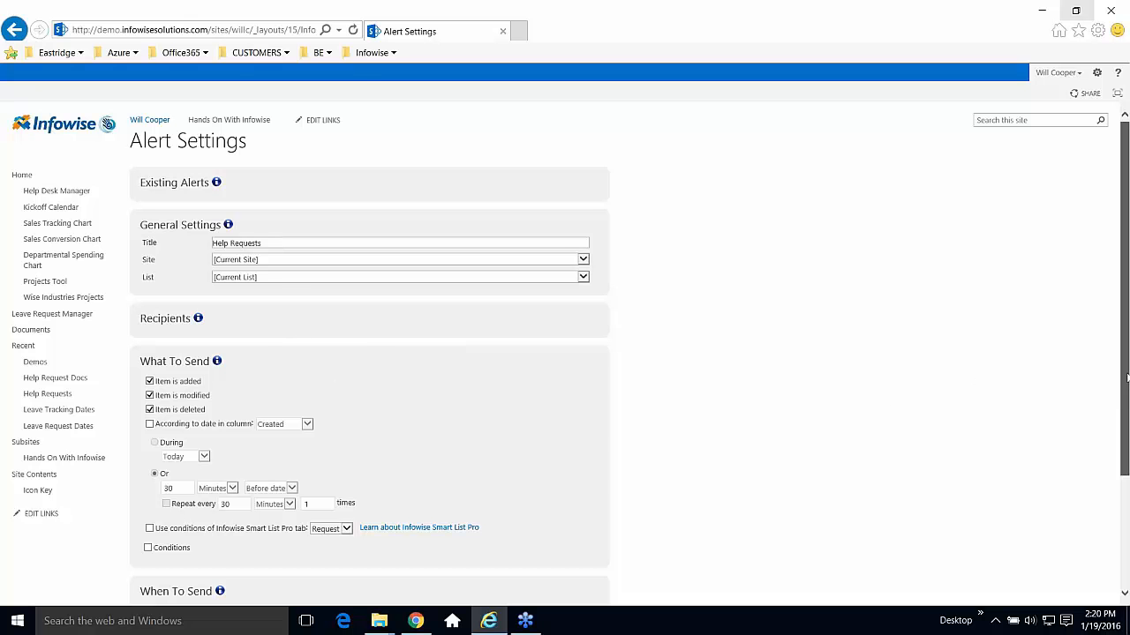
# Expand Mail Templates in Alert Settings to show added, modified, deleted and date alert templates.
pyautogui.moveTo(1125, 378); pyautogui.dragTo(1124, 505)
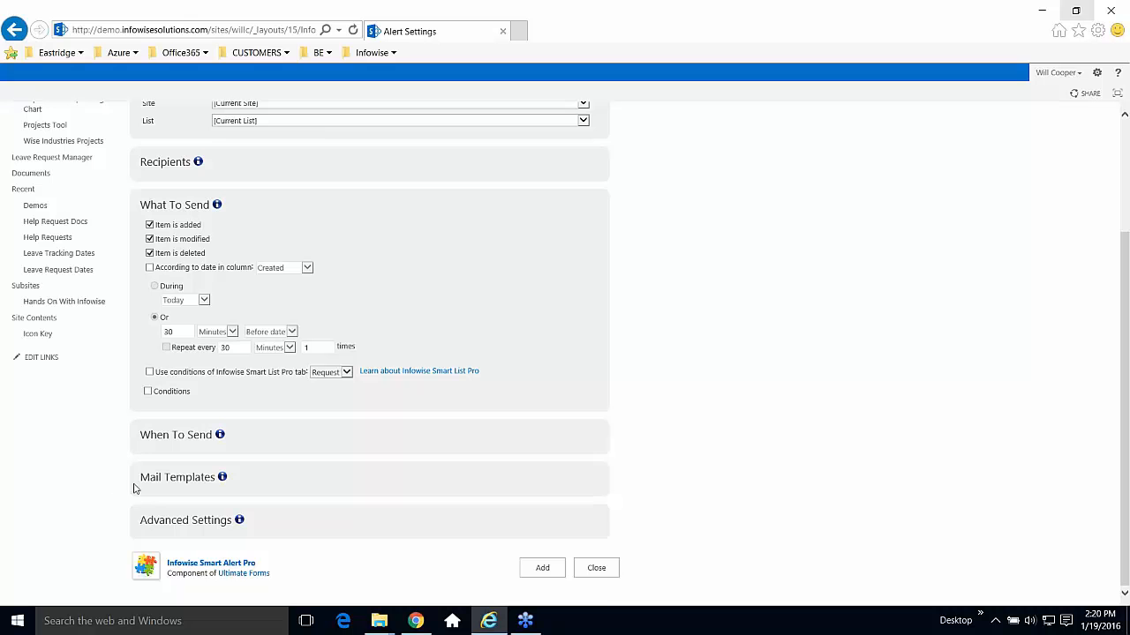
pyautogui.click(176, 481)
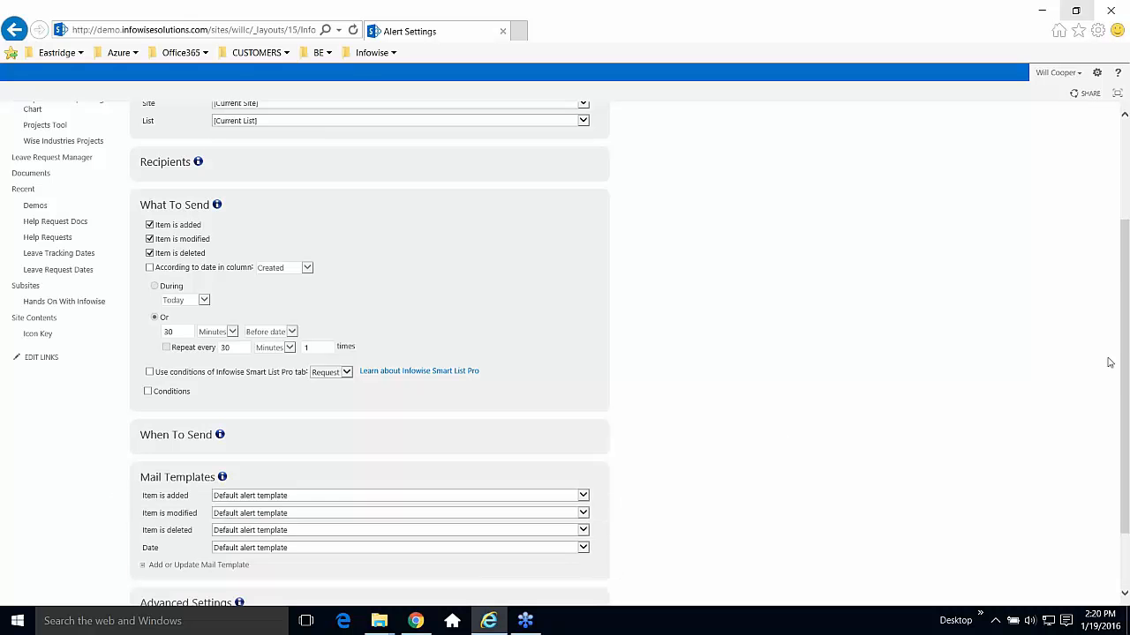
pyautogui.scroll(-2, 1125, 353)
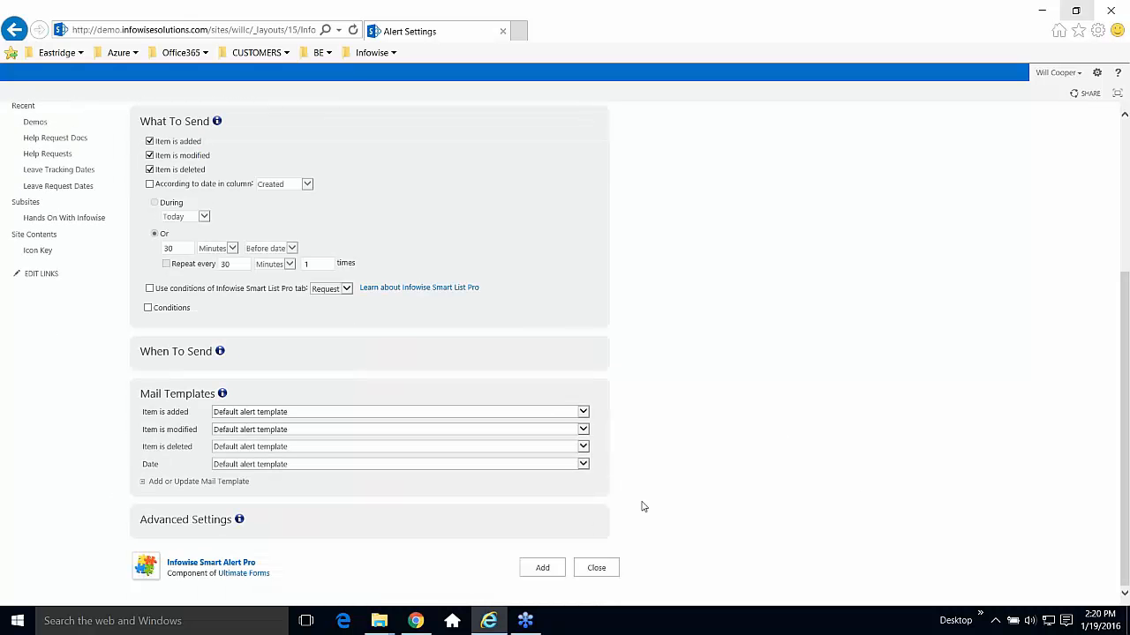
# Load the Help Desk - Ticket Update template, briefly inserting then removing a Req ID placeholder.
pyautogui.click(199, 482)
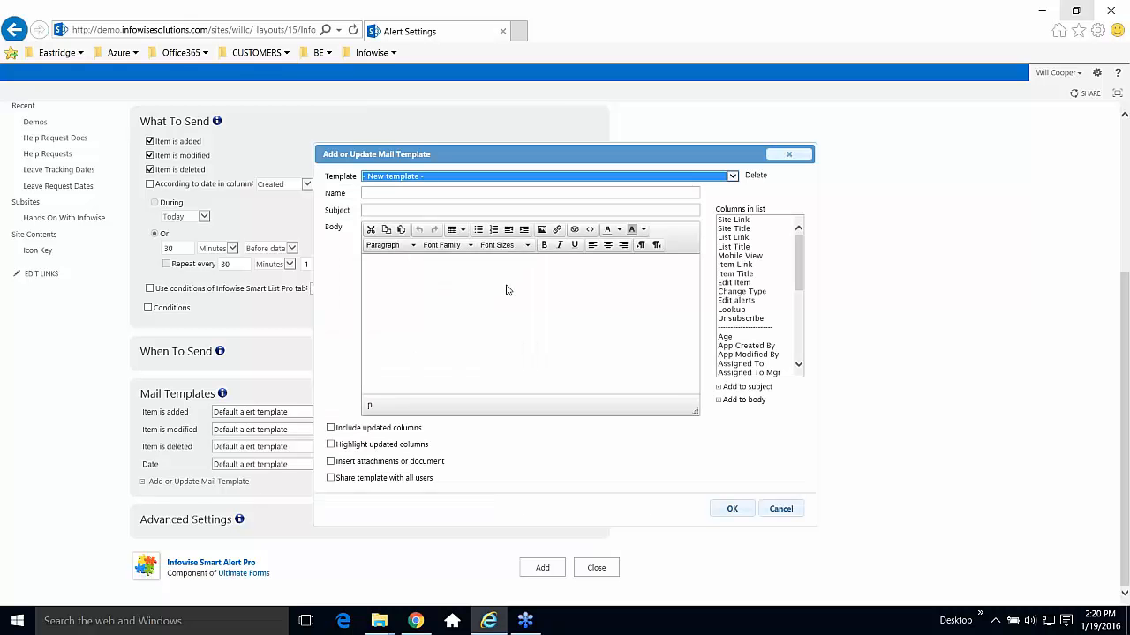
pyautogui.click(582, 282)
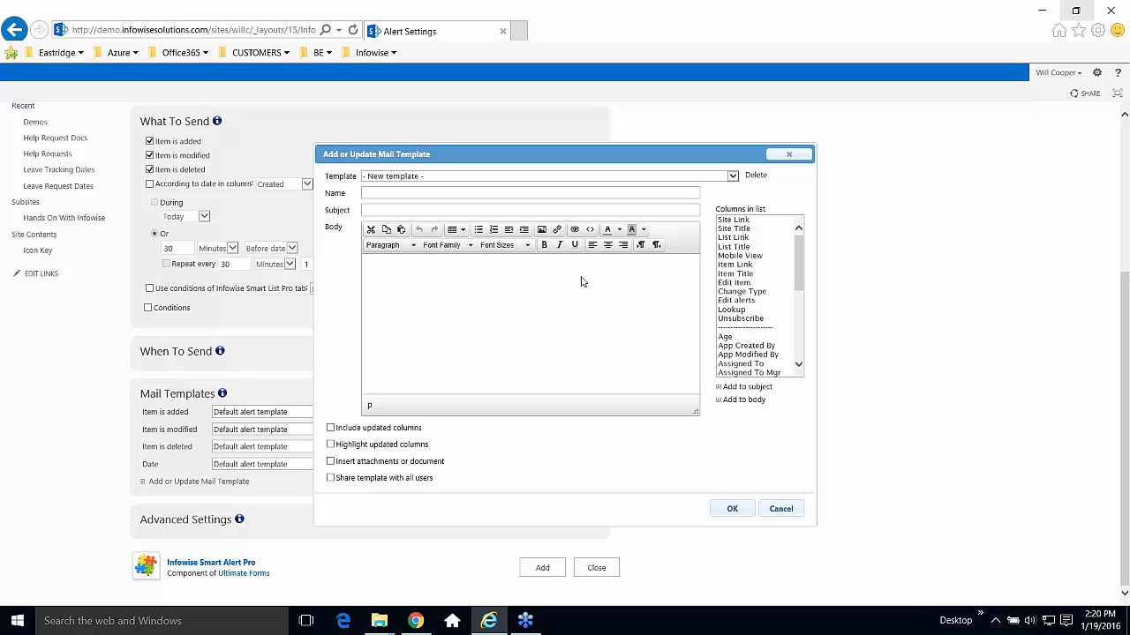
pyautogui.click(733, 179)
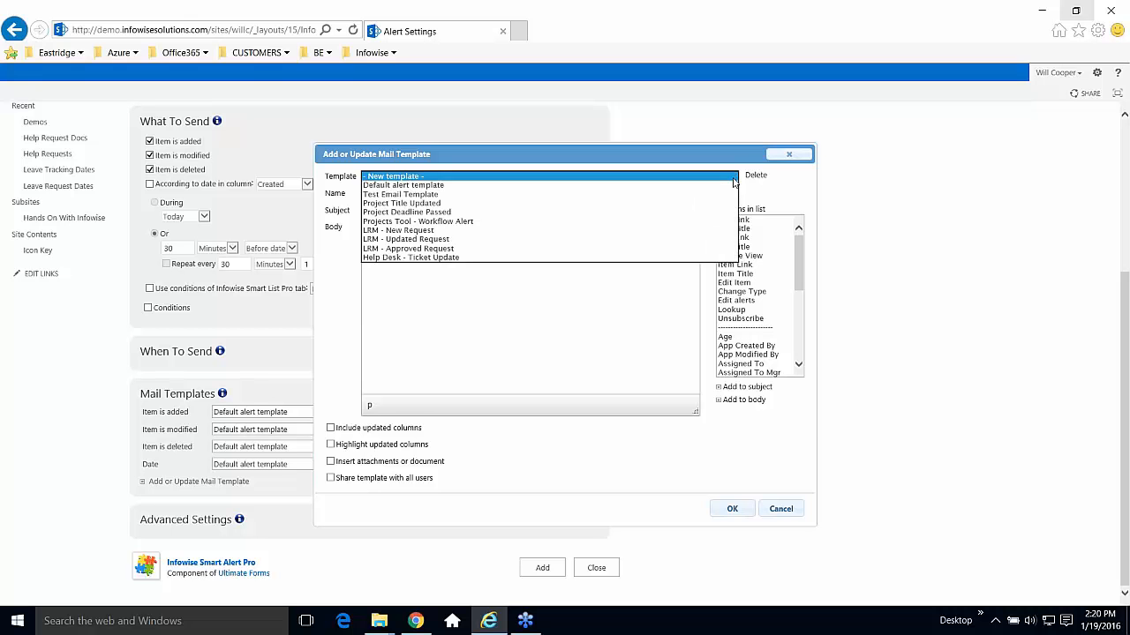
pyautogui.click(714, 257)
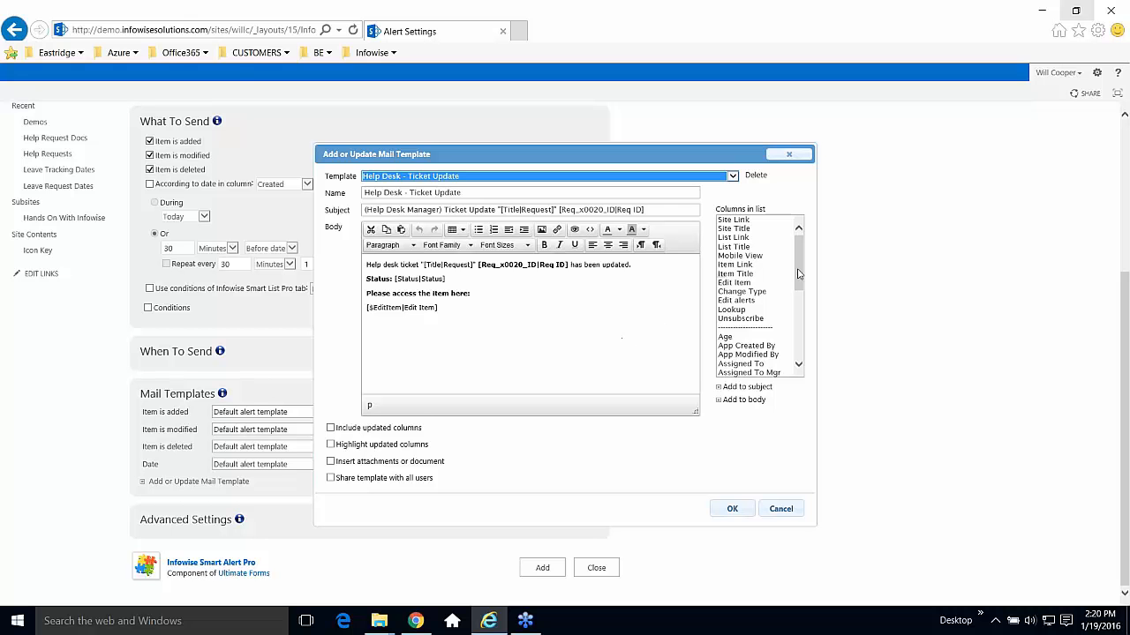
pyautogui.moveTo(800, 274)
pyautogui.mouseDown()
pyautogui.moveTo(812, 356)
pyautogui.moveTo(812, 261)
pyautogui.mouseUp()
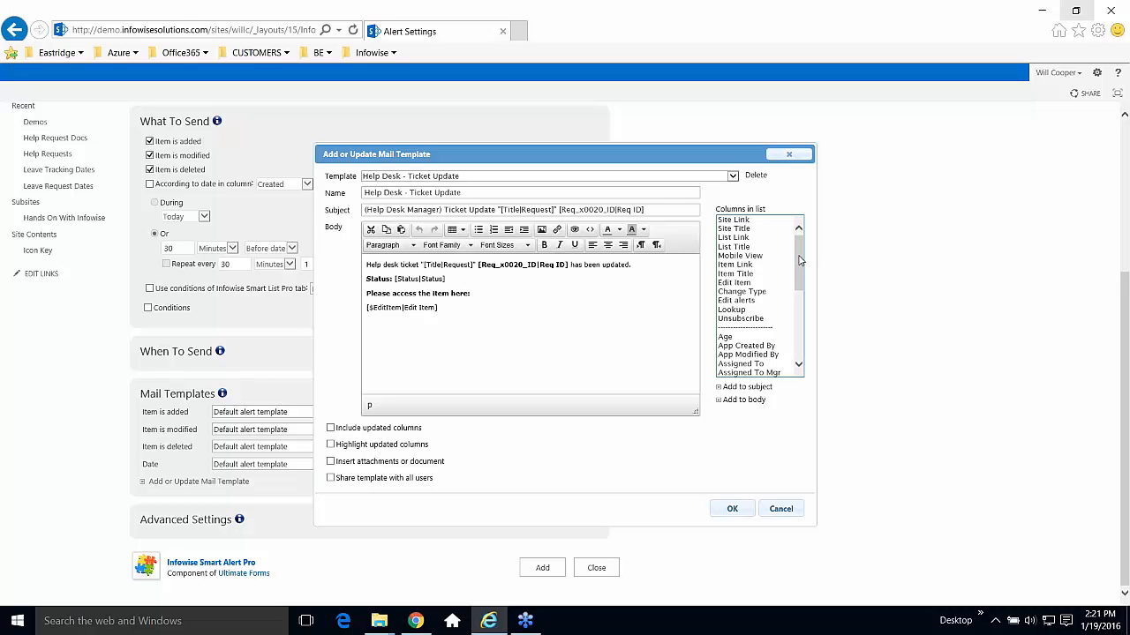
pyautogui.moveTo(800, 260); pyautogui.dragTo(804, 341)
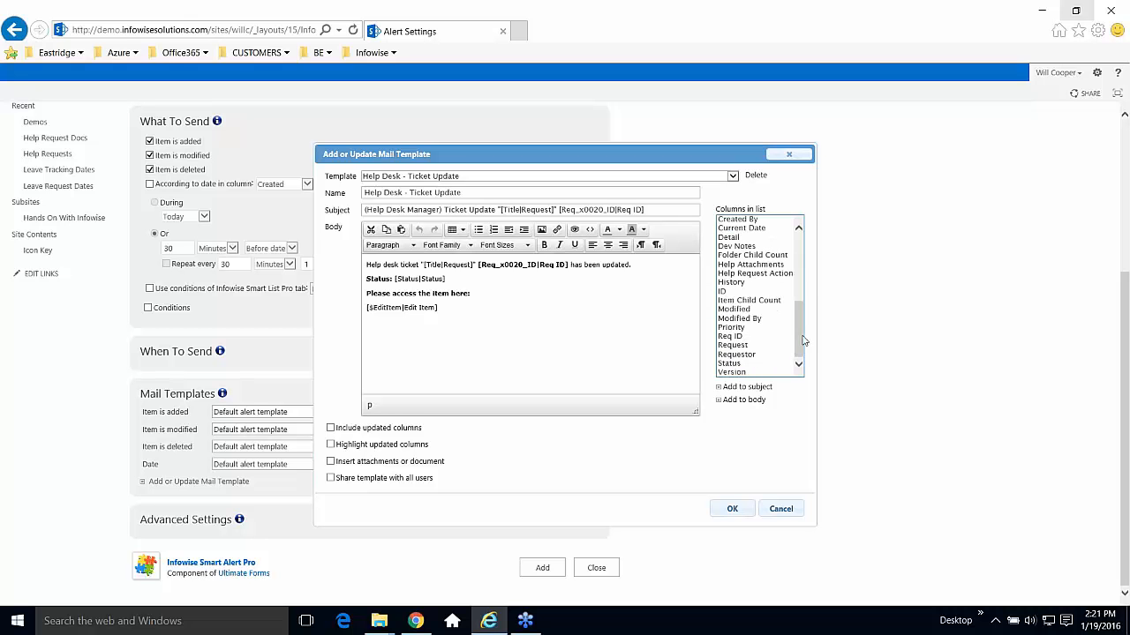
pyautogui.click(749, 300)
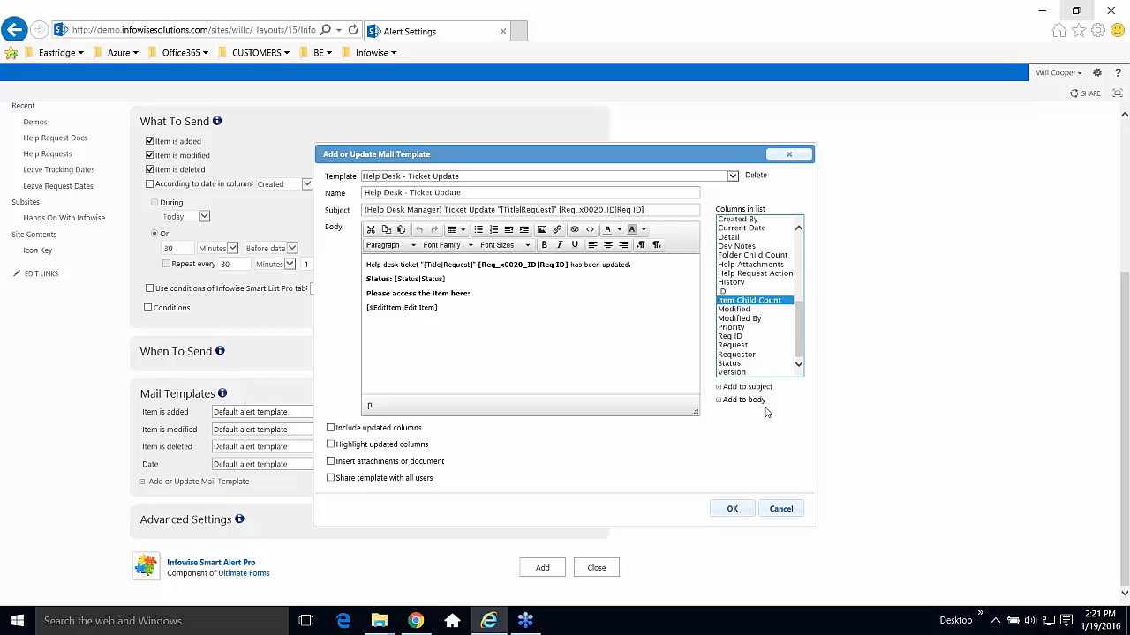
pyautogui.click(747, 338)
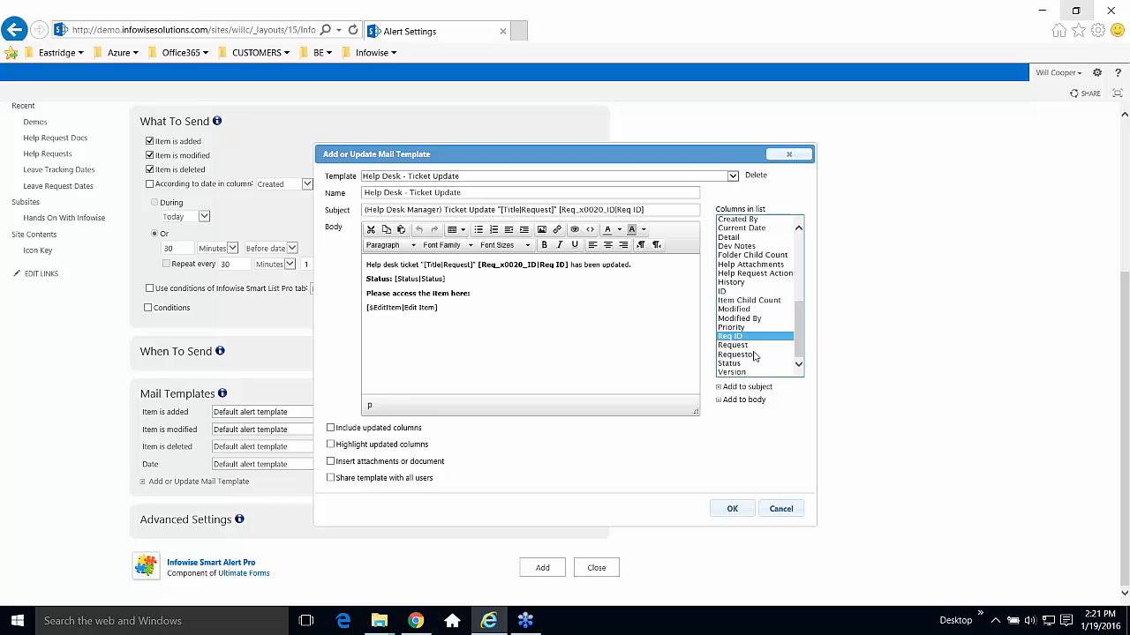
pyautogui.click(754, 404)
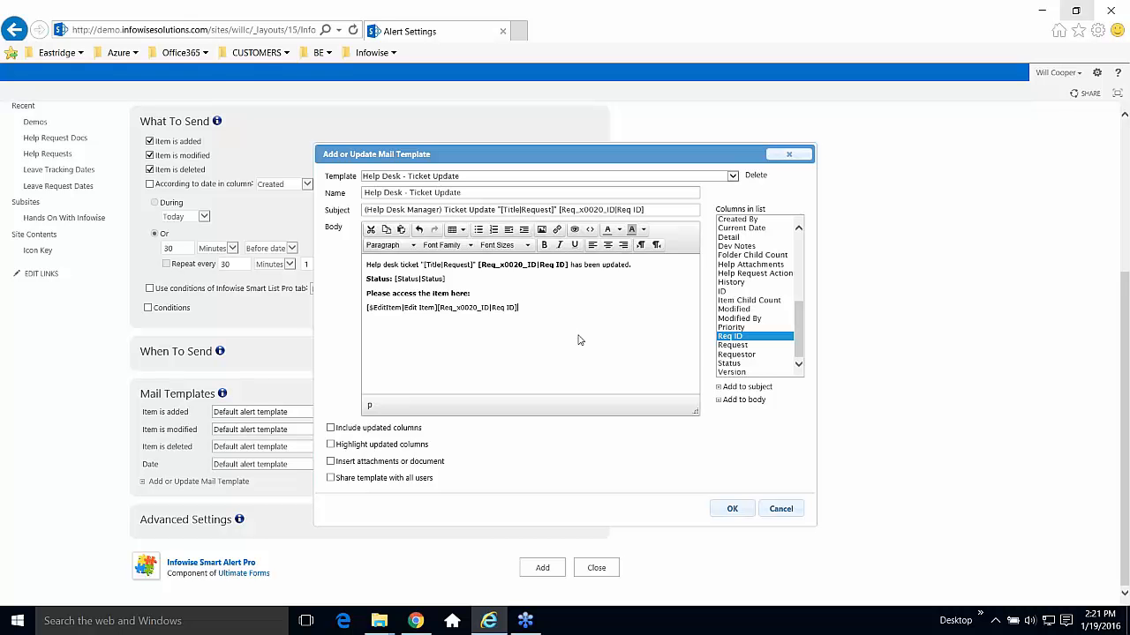
pyautogui.press('BackSpace')
pyautogui.press('BackSpace')
pyautogui.press('BackSpace')
pyautogui.press('BackSpace')
pyautogui.press('BackSpace')
pyautogui.press('BackSpace')
pyautogui.press('BackSpace')
pyautogui.press('BackSpace')
pyautogui.press('BackSpace')
pyautogui.press('BackSpace')
pyautogui.press('BackSpace')
pyautogui.press('BackSpace')
pyautogui.press('BackSpace')
pyautogui.press('BackSpace')
pyautogui.press('BackSpace')
pyautogui.press('BackSpace')
pyautogui.press('BackSpace')
pyautogui.press('BackSpace')
pyautogui.press('BackSpace')
pyautogui.press('BackSpace')
pyautogui.press('BackSpace')
# Color the line 'Please access the item here:' red, then close the template editor.
pyautogui.click(491, 210)
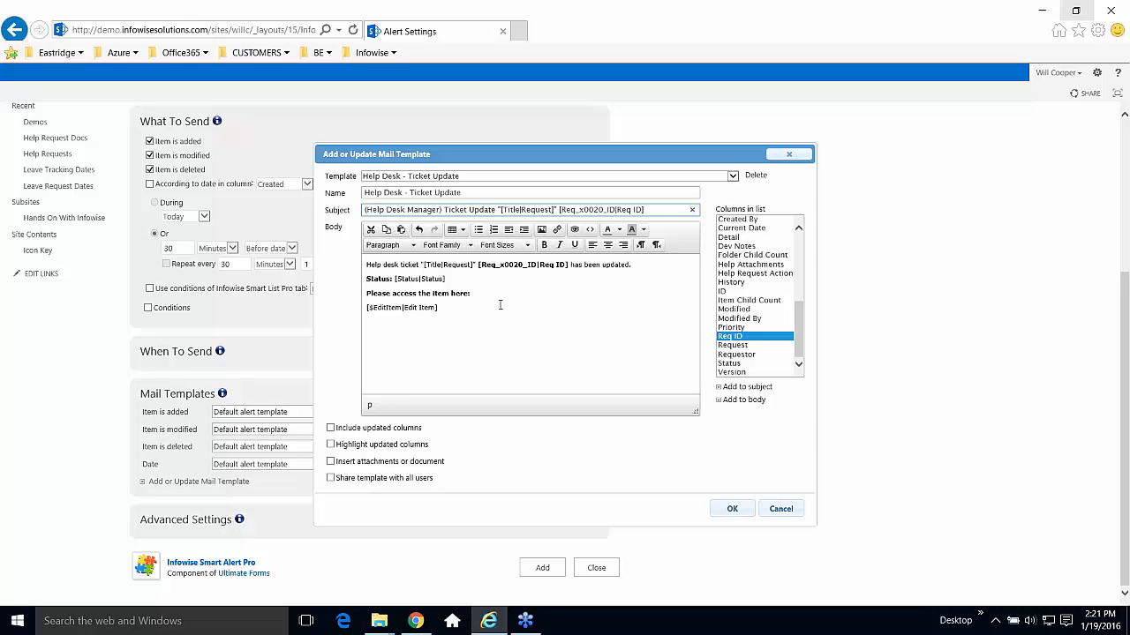
pyautogui.moveTo(479, 293); pyautogui.dragTo(366, 294)
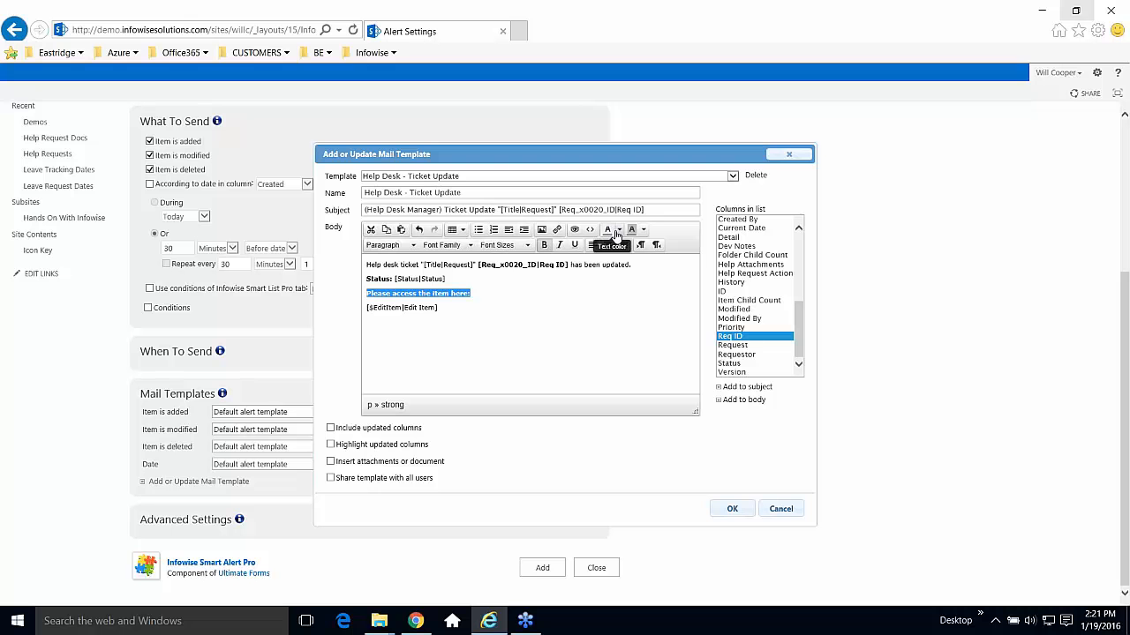
pyautogui.click(618, 230)
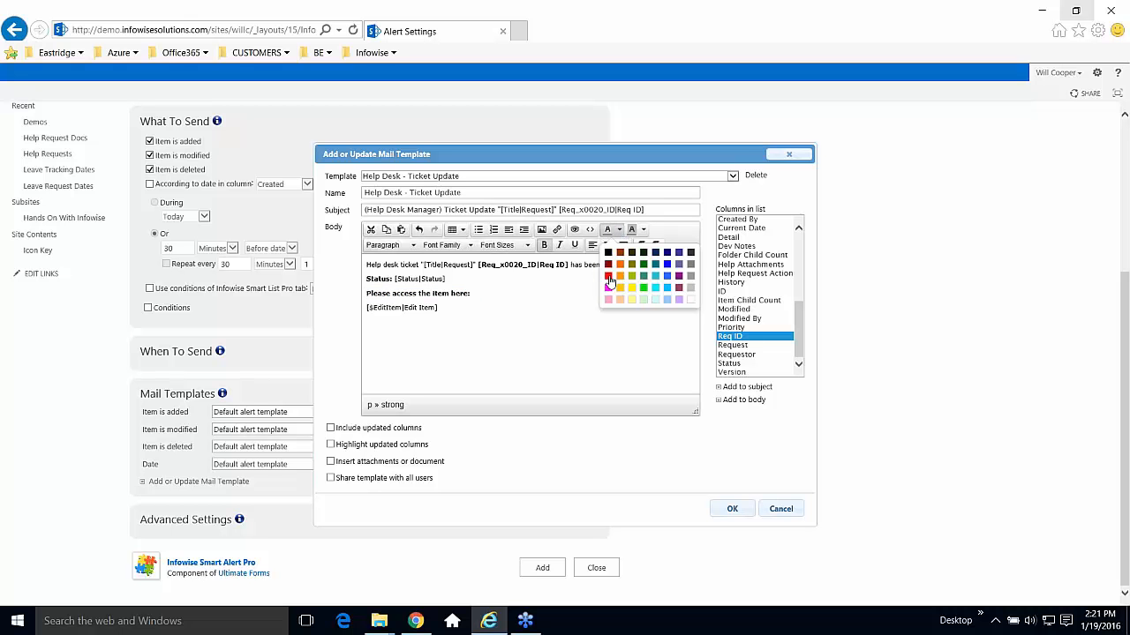
pyautogui.click(608, 276)
pyautogui.click(506, 328)
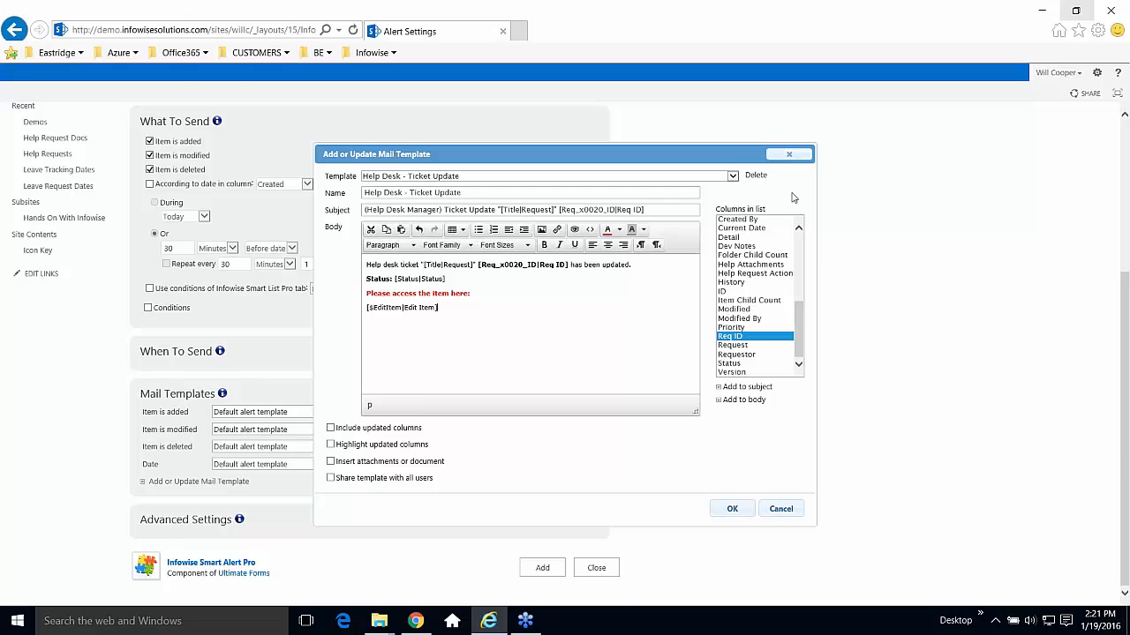
pyautogui.click(789, 154)
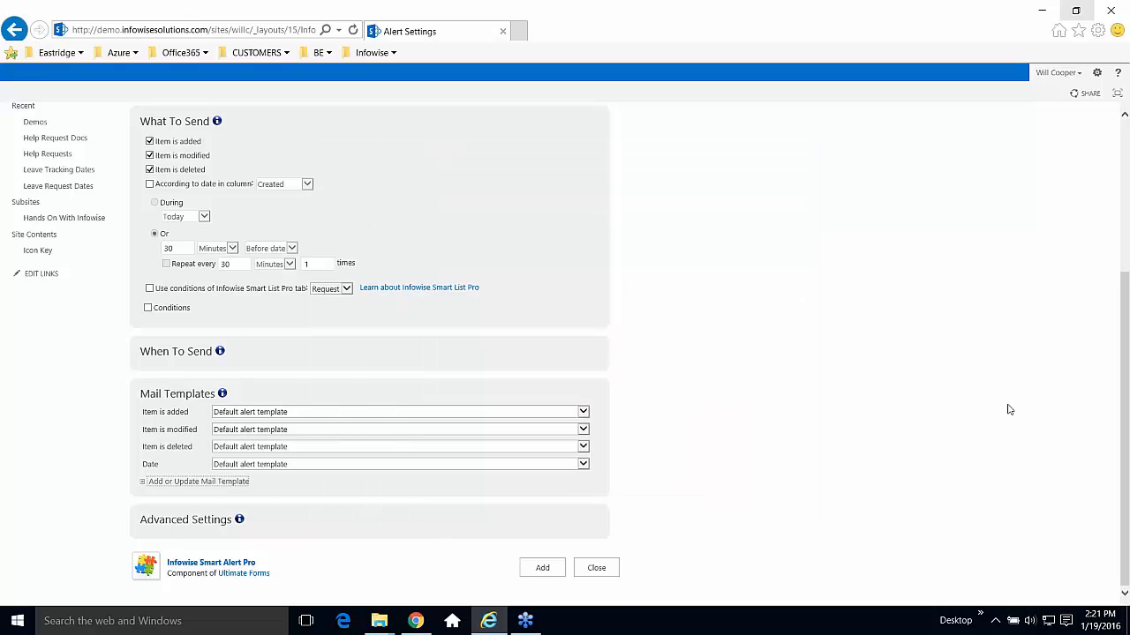
pyautogui.moveTo(1126, 453); pyautogui.dragTo(1117, 300)
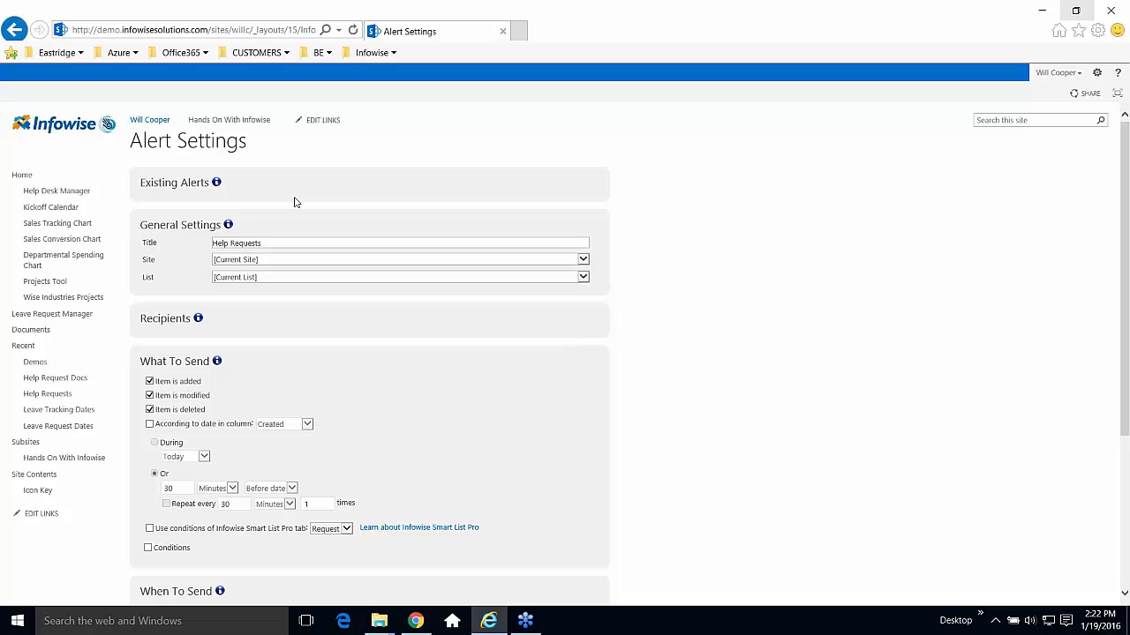
# Expand Existing Alerts and edit the Help Request Manager - Ticket Update alert.
pyautogui.click(177, 183)
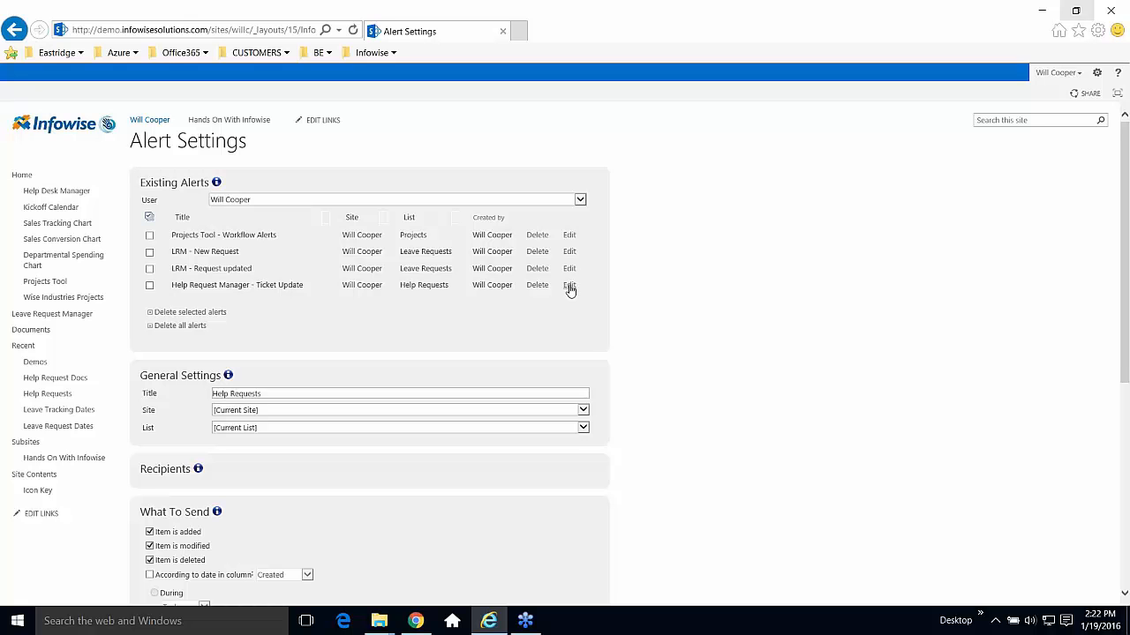
pyautogui.click(568, 286)
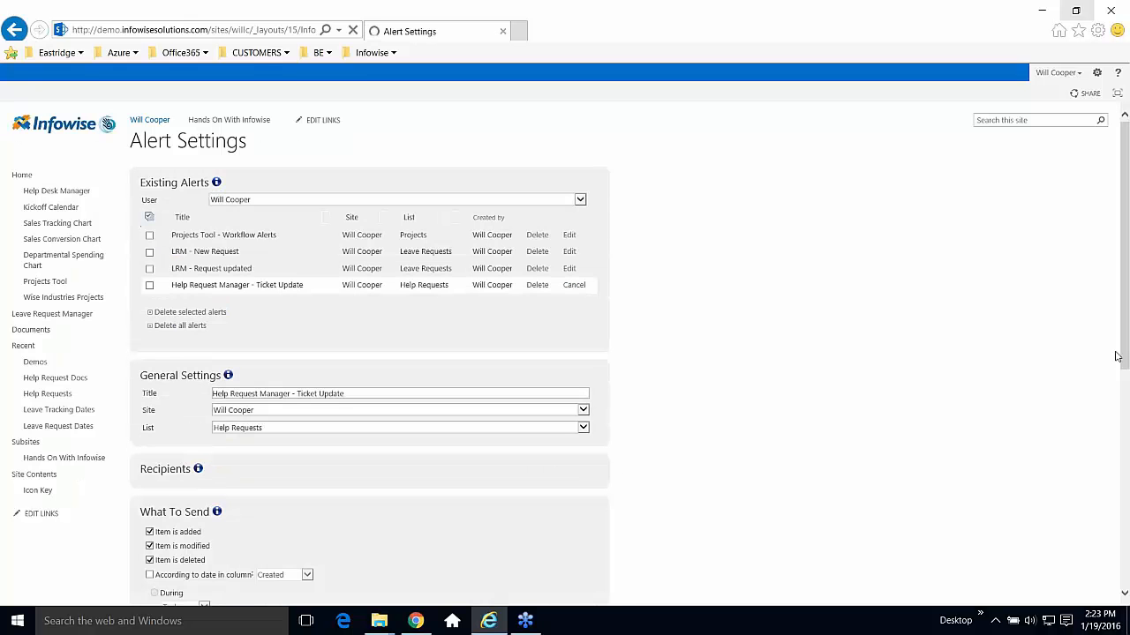
pyautogui.moveTo(1125, 328); pyautogui.dragTo(1125, 402)
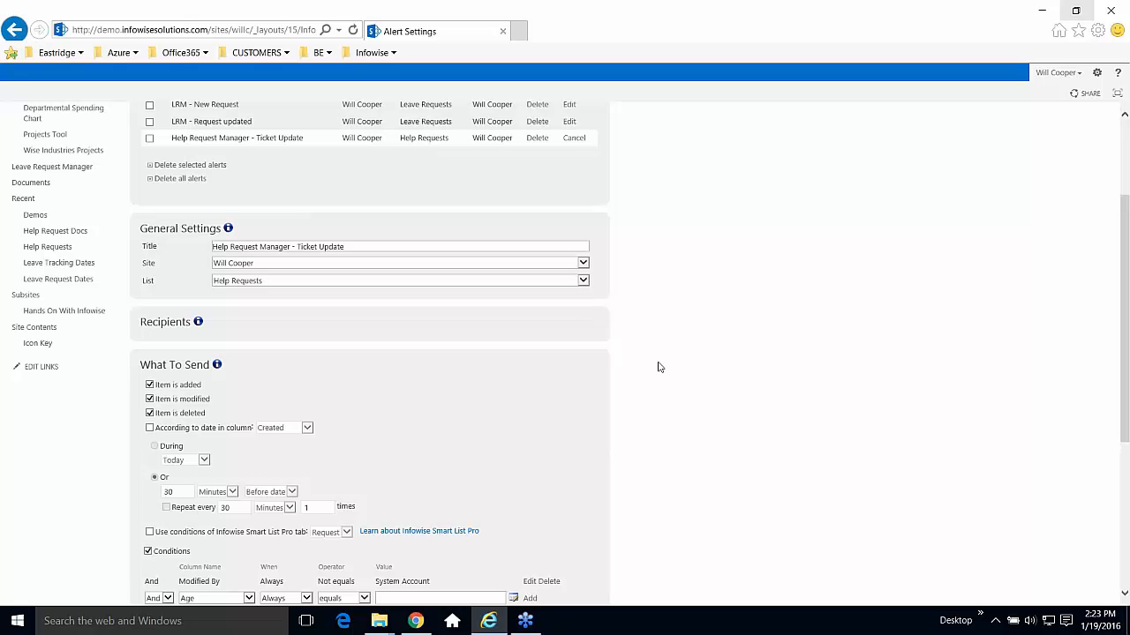
# Review the alert's Ticket Update title and Item is added trigger, then scroll toward Mail Templates.
pyautogui.click(288, 248)
pyautogui.moveTo(288, 247); pyautogui.dragTo(184, 247)
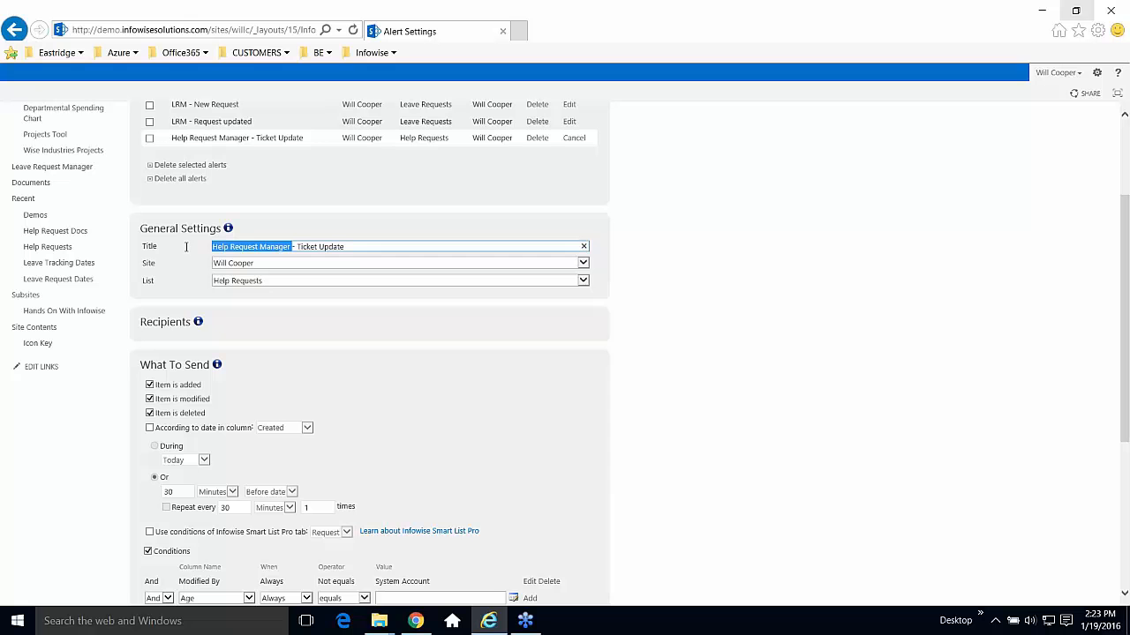
pyautogui.click(361, 250)
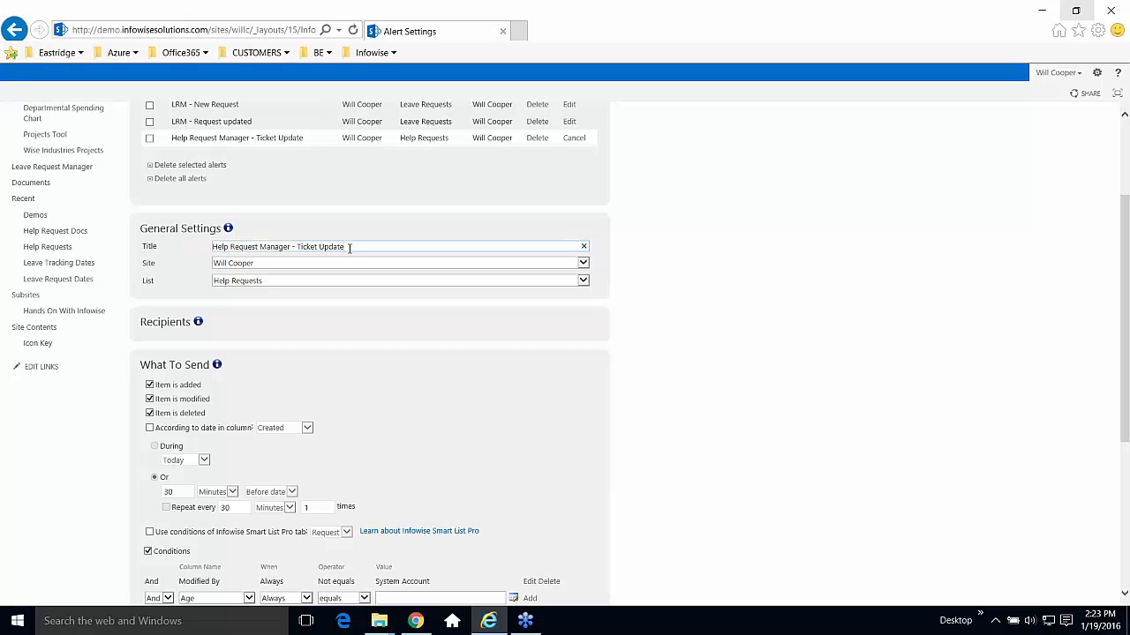
pyautogui.moveTo(346, 247); pyautogui.dragTo(299, 247)
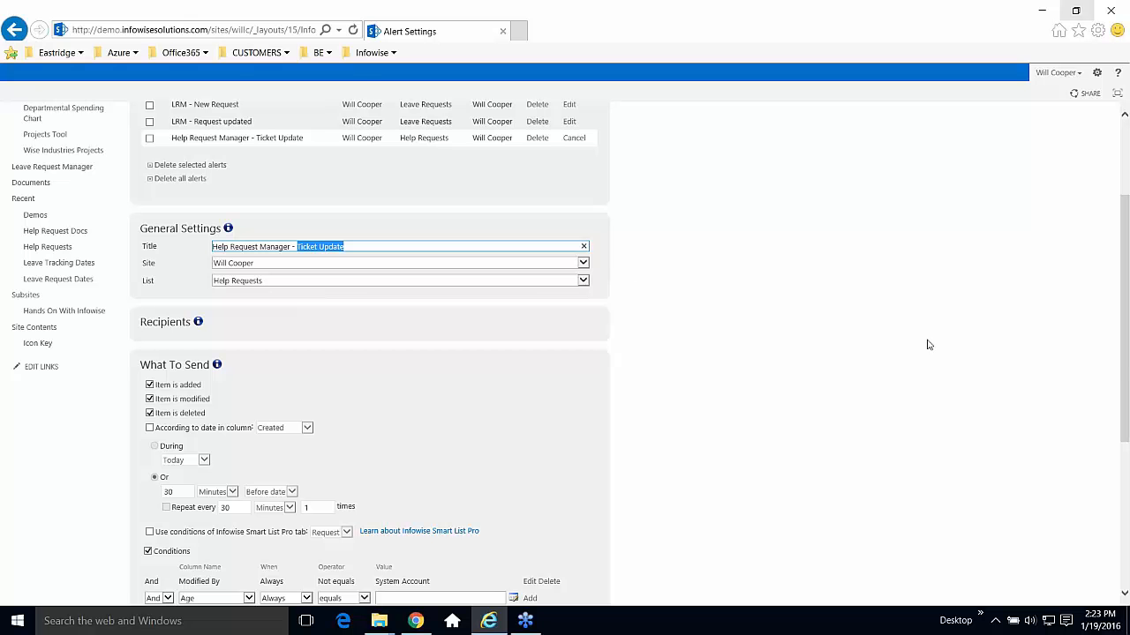
pyautogui.scroll(-3, 1124, 353)
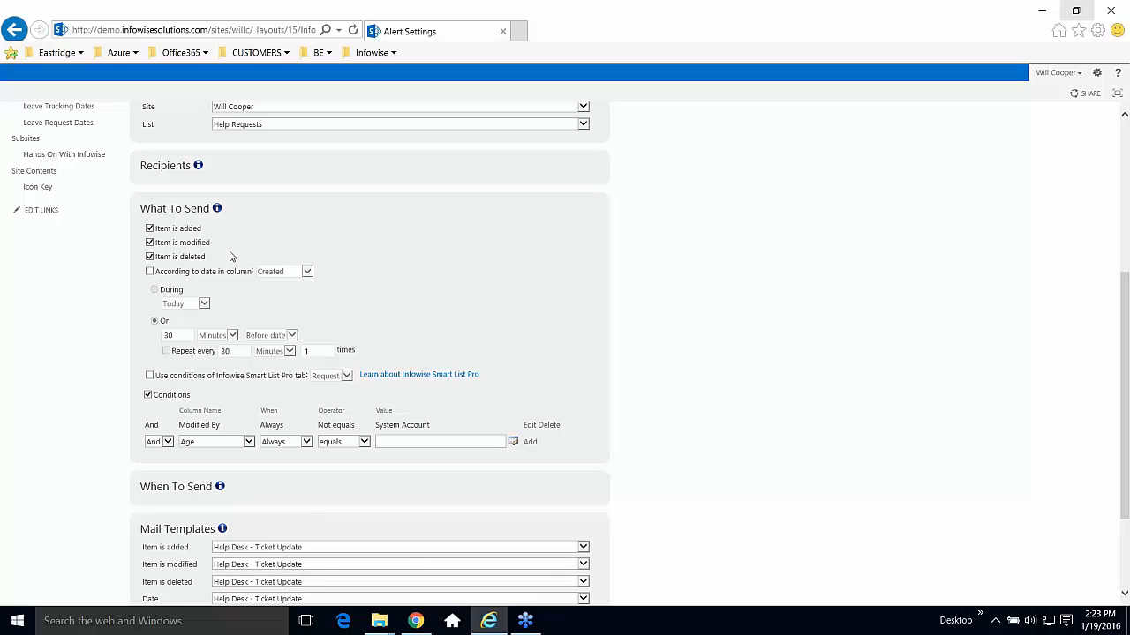
pyautogui.moveTo(205, 229); pyautogui.dragTo(156, 229)
pyautogui.click(208, 249)
pyautogui.moveTo(1127, 361); pyautogui.dragTo(1126, 451)
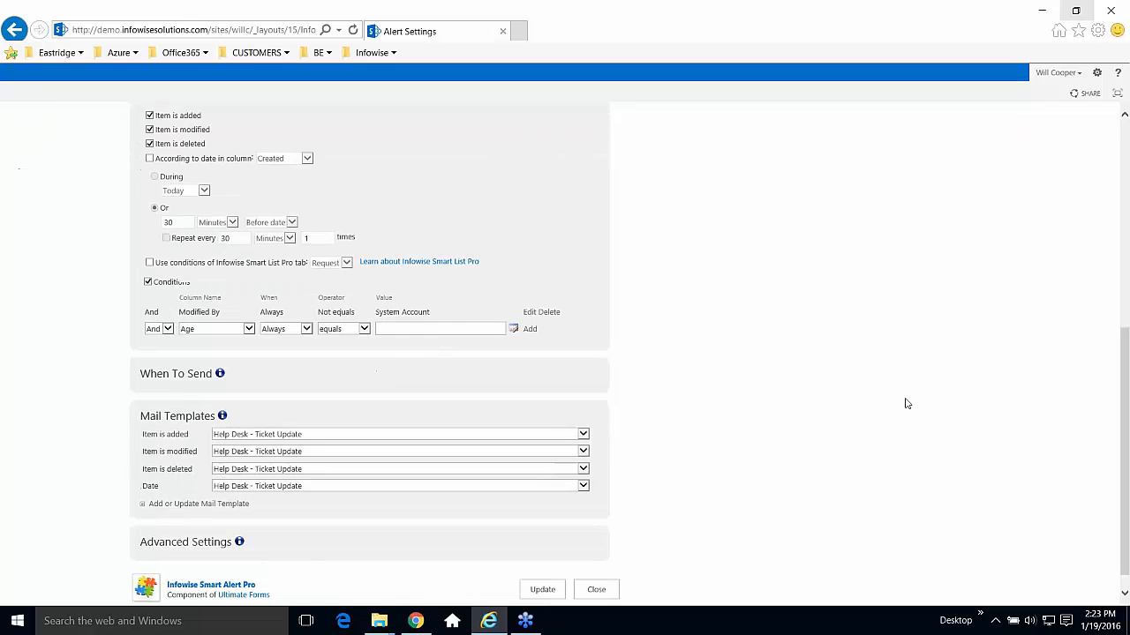
# Expand When To Send and Recipients, and add Assigned To column users as To recipients.
pyautogui.click(190, 374)
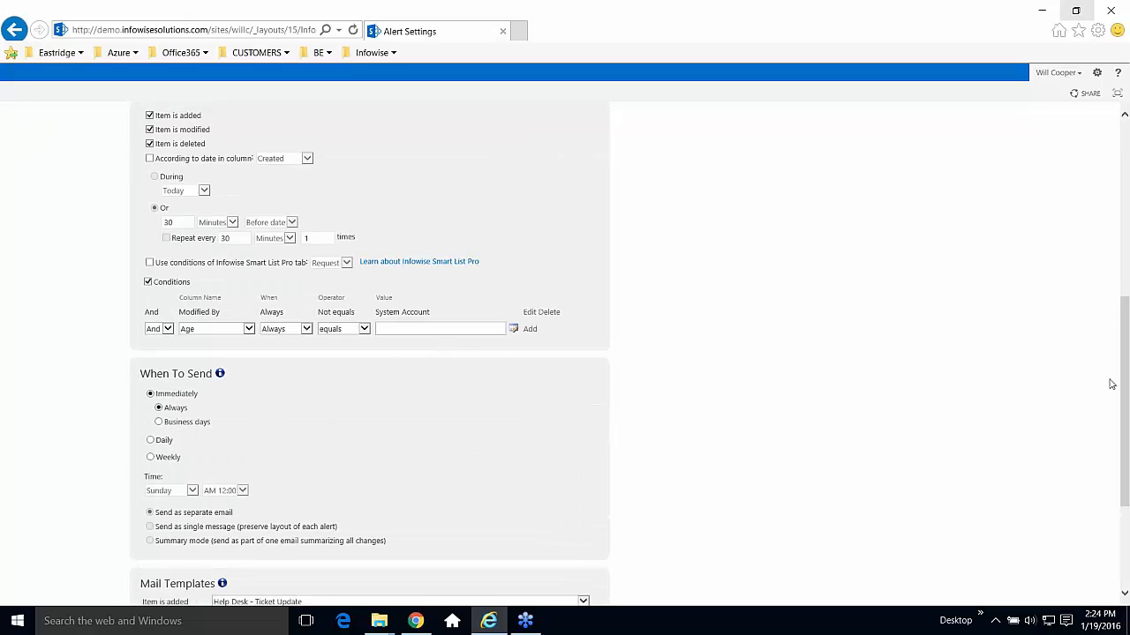
pyautogui.scroll(3, 1112, 384)
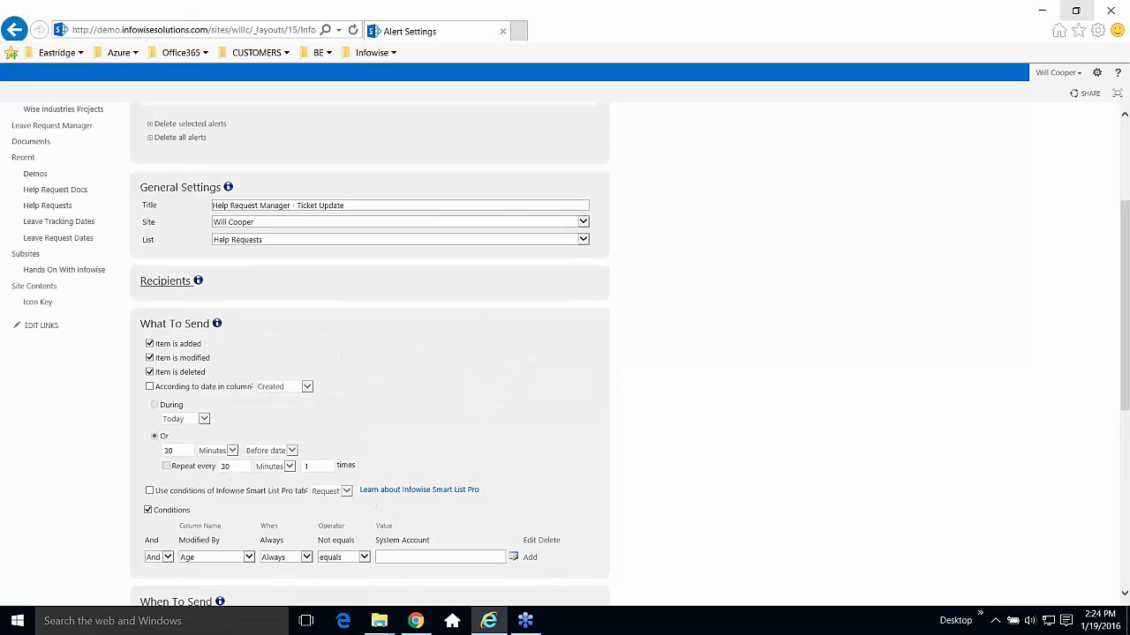
pyautogui.click(166, 281)
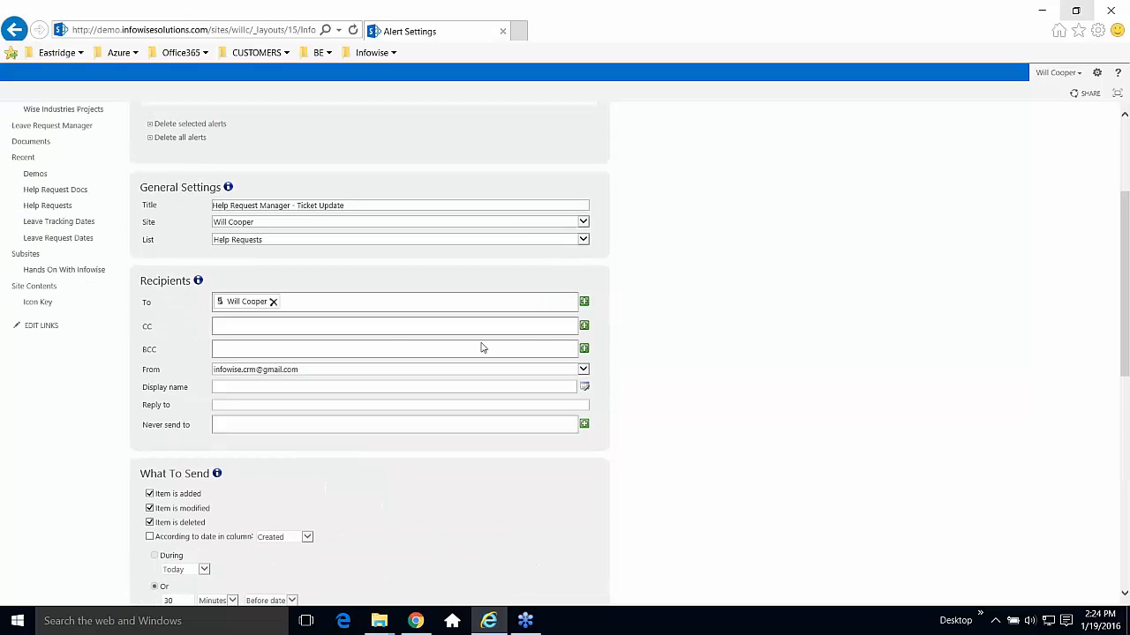
pyautogui.click(583, 303)
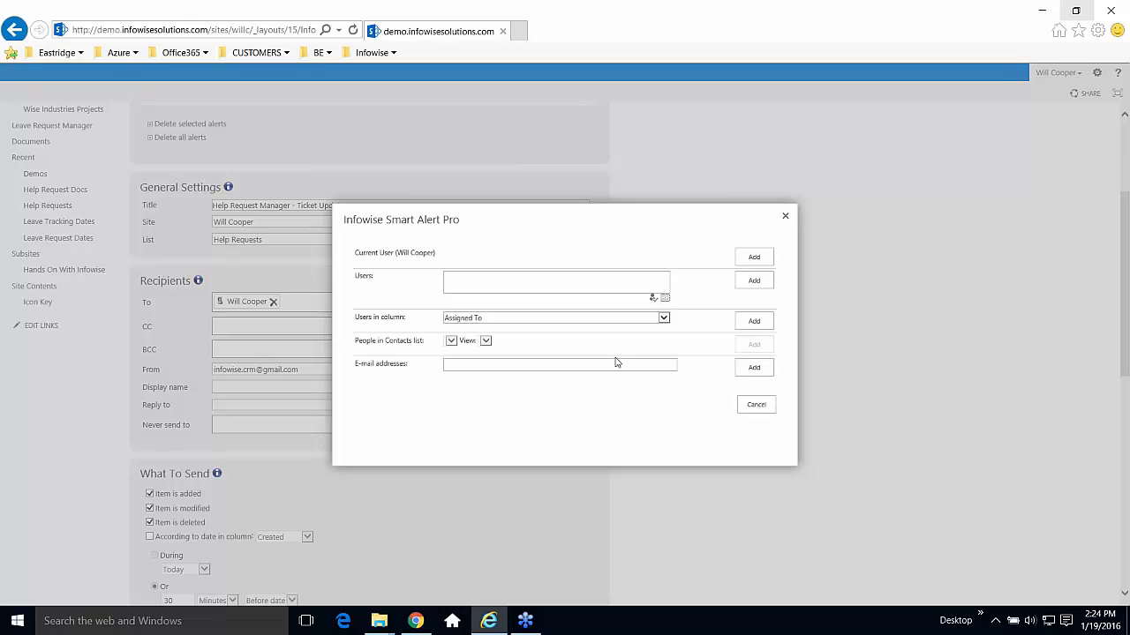
pyautogui.click(758, 326)
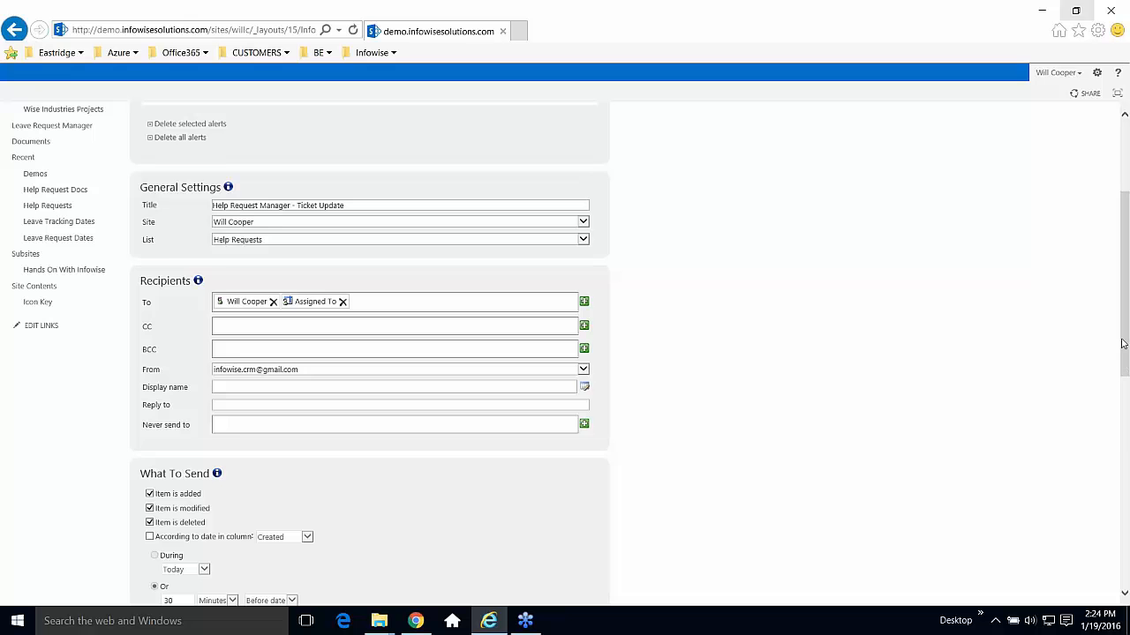
pyautogui.scroll(-4, 1125, 344)
pyautogui.scroll(8, 1124, 345)
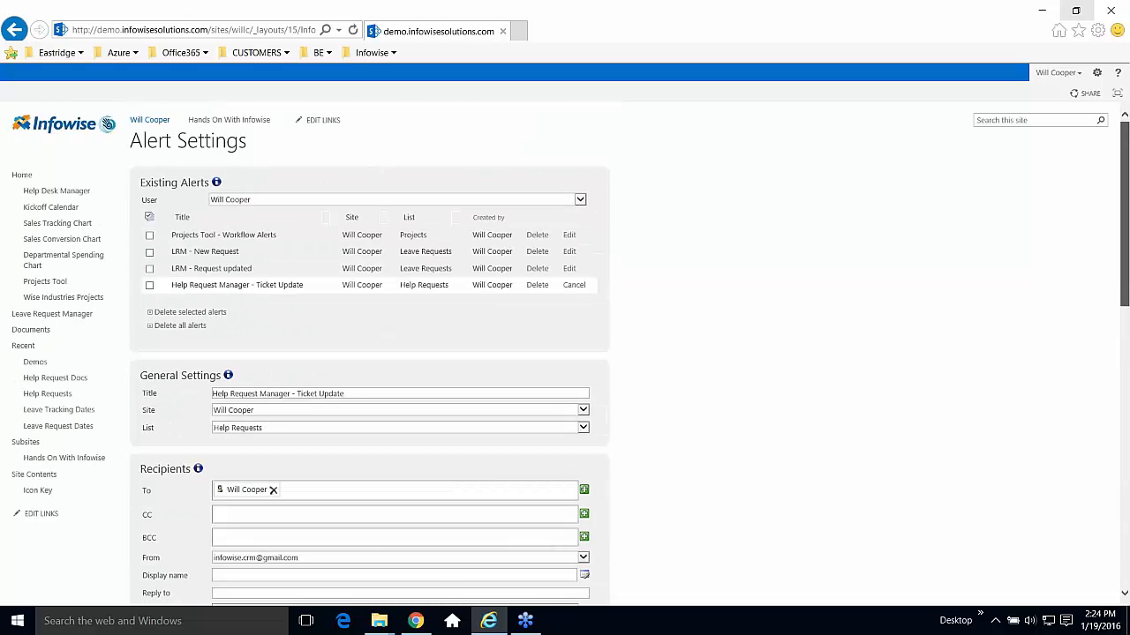
# Close Alert Settings without updating and scroll to Configure Business Logic on the design page.
pyautogui.scroll(-10, 629, 586)
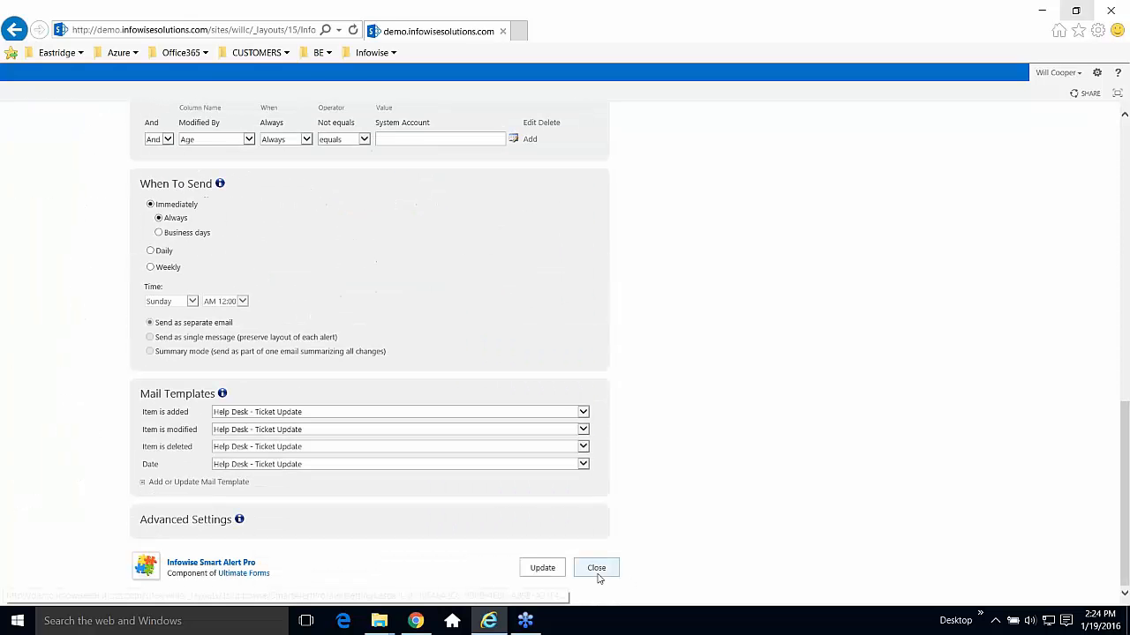
pyautogui.click(595, 568)
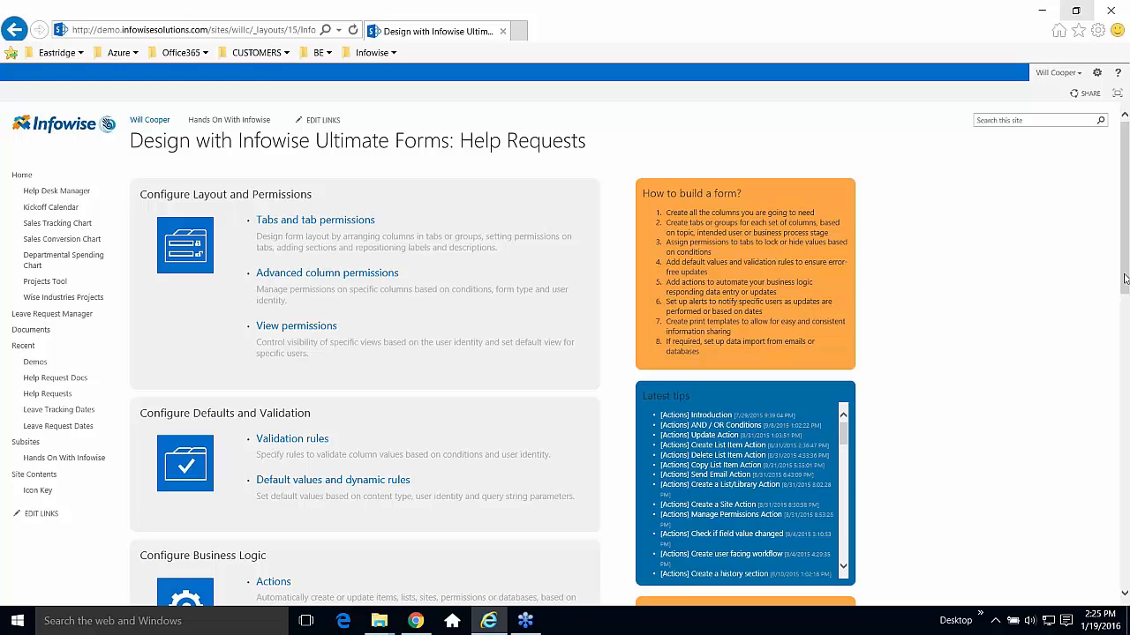
pyautogui.scroll(-2, 1124, 279)
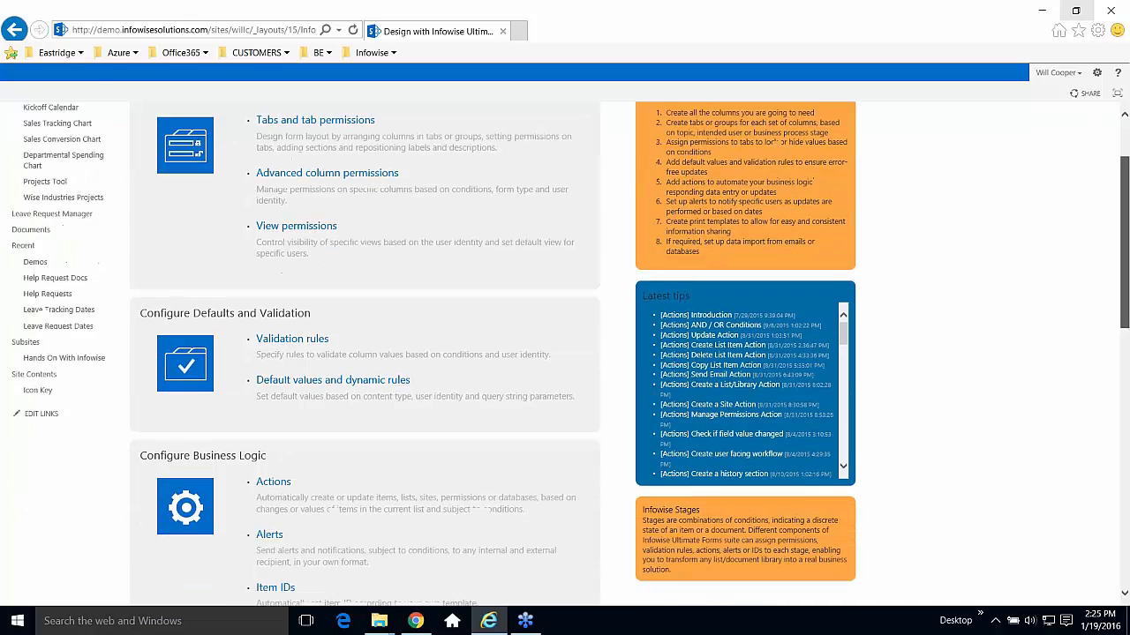
# Open Alert Settings, append '- Stalled Alert' to the title, and trigger from a date column instead of item added.
pyautogui.click(269, 468)
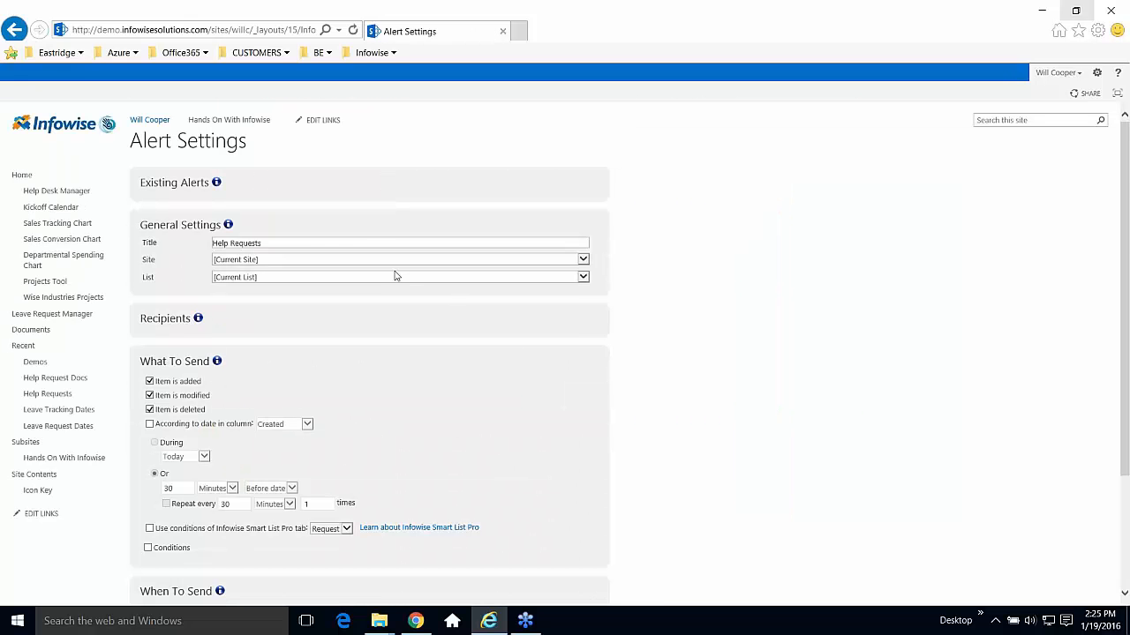
pyautogui.click(308, 245)
pyautogui.write('- Stalled Alert')
pyautogui.click(173, 318)
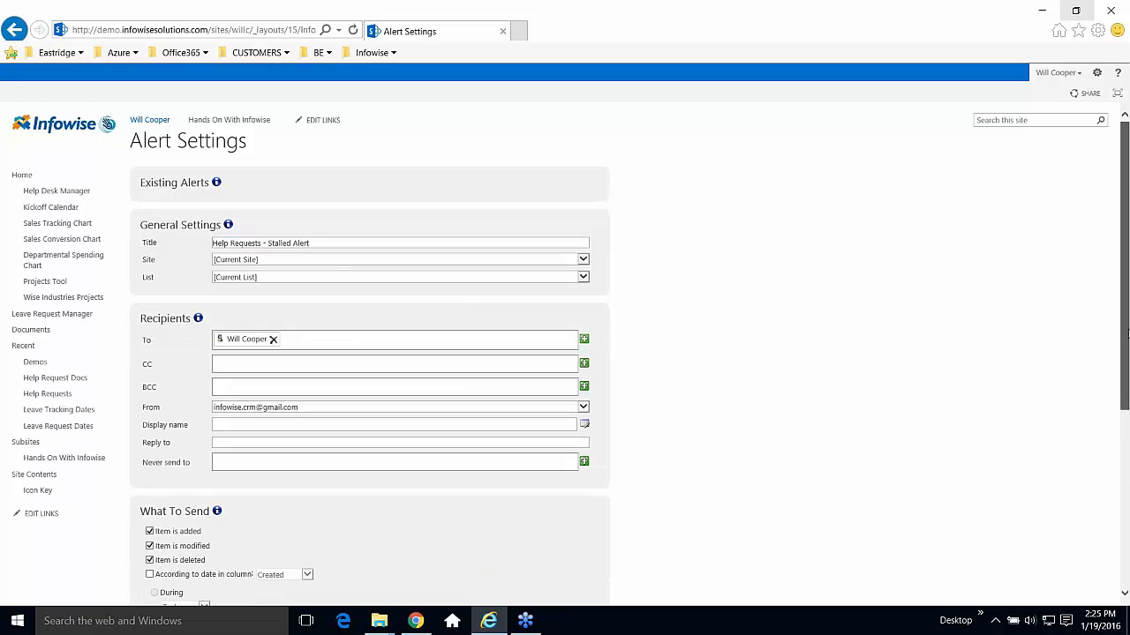
pyautogui.scroll(-2, 1126, 326)
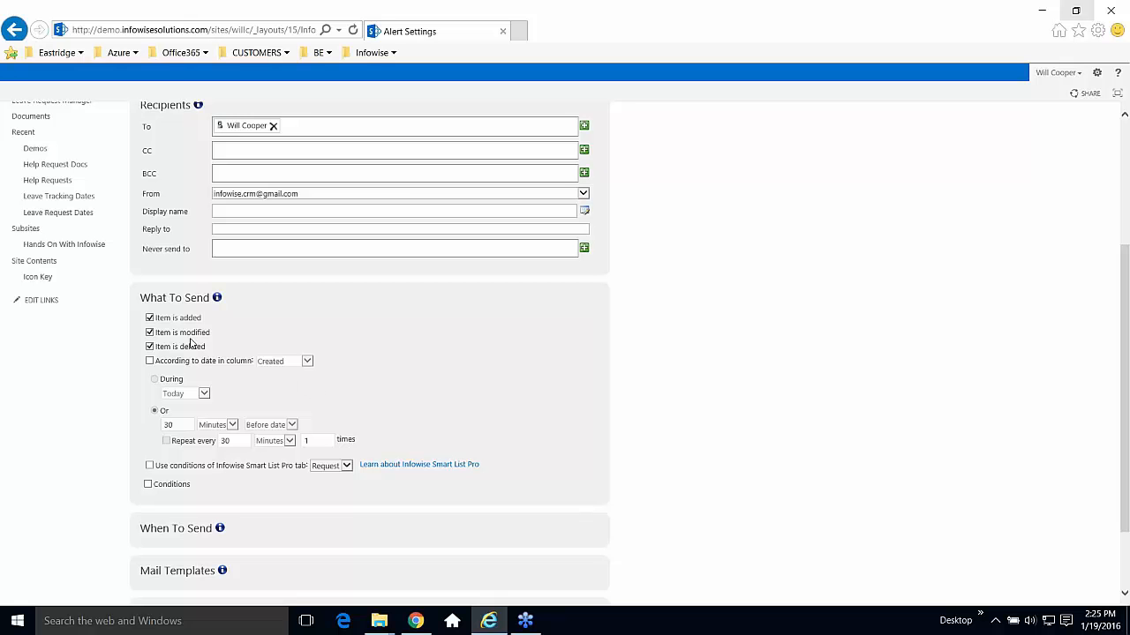
pyautogui.click(161, 319)
pyautogui.click(151, 361)
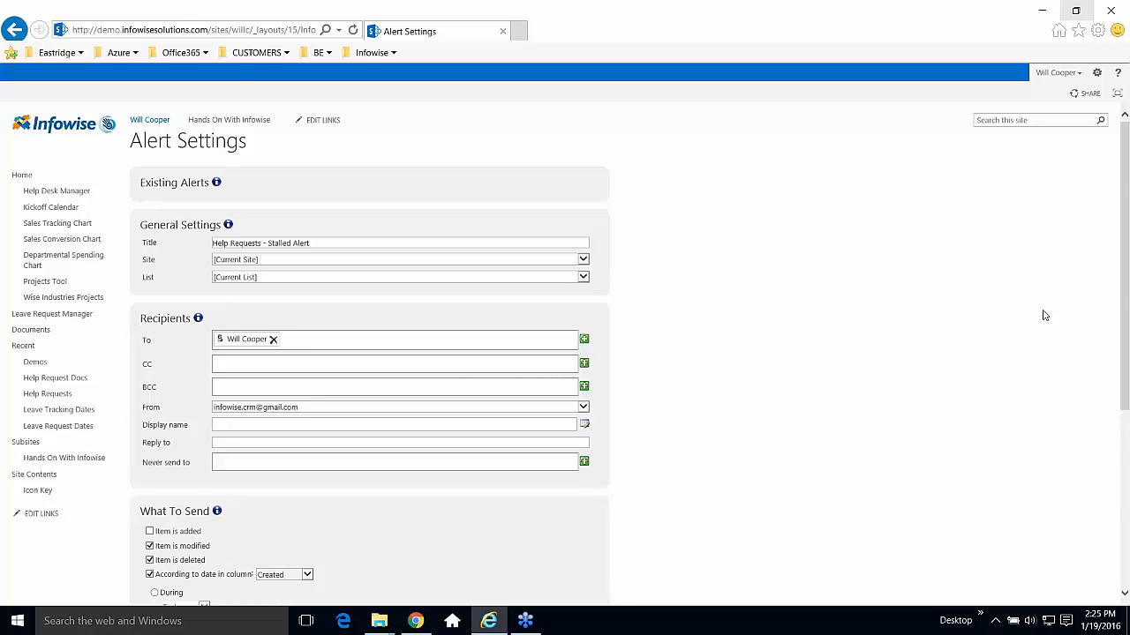
# Set the alert to send 1 Week after the date and turn on repeating.
pyautogui.scroll(-3, 1044, 315)
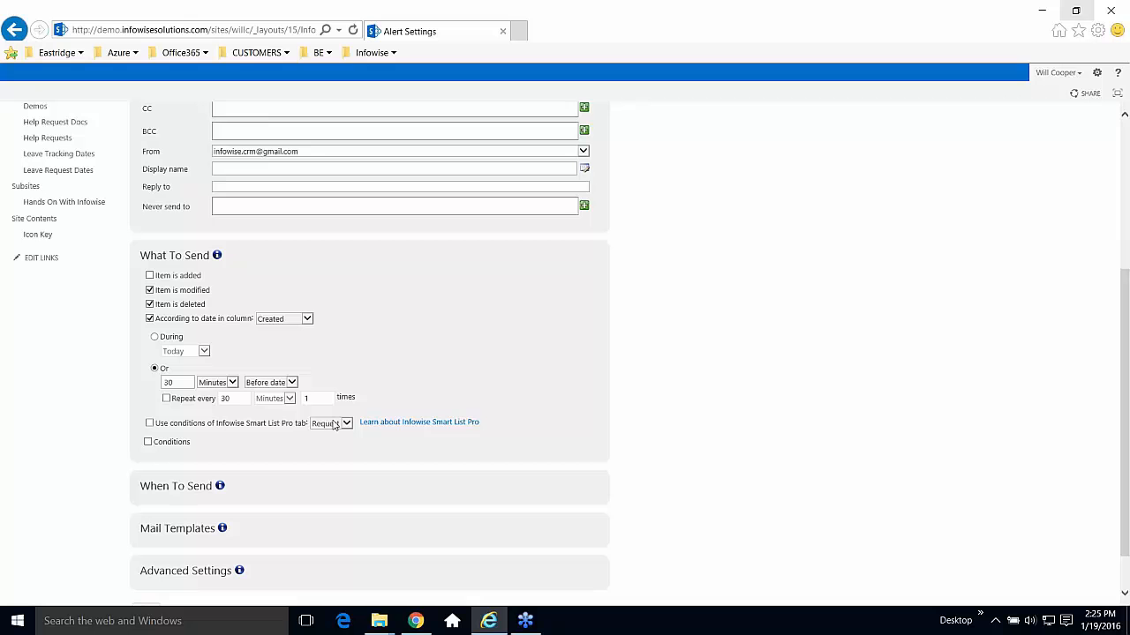
pyautogui.moveTo(191, 383); pyautogui.dragTo(110, 394)
pyautogui.write('1')
pyautogui.click(235, 385)
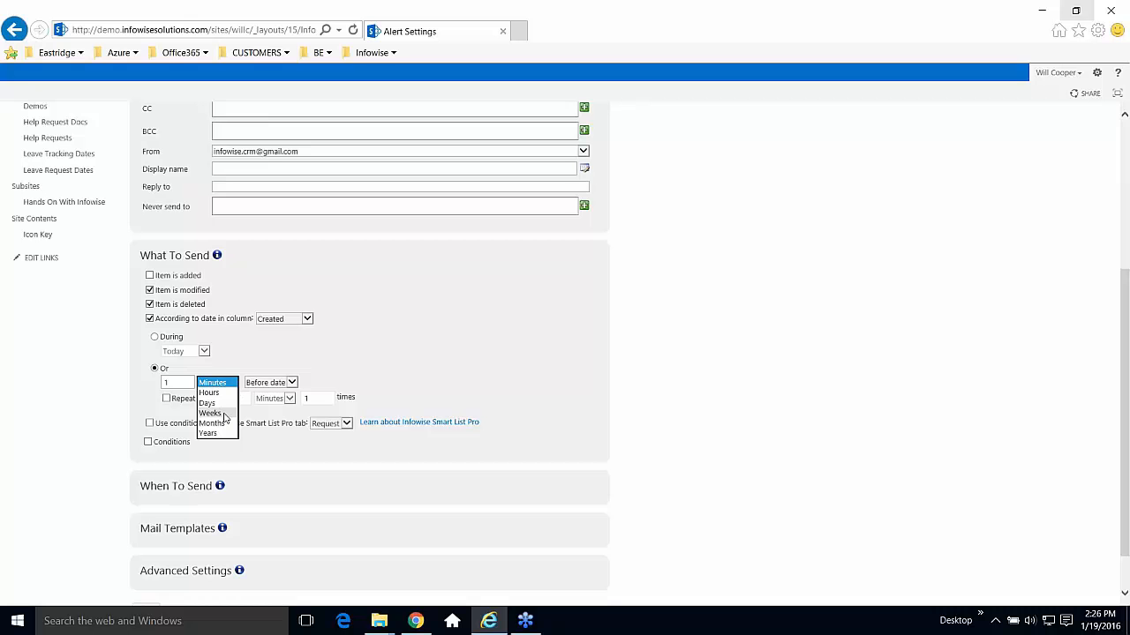
pyautogui.click(224, 414)
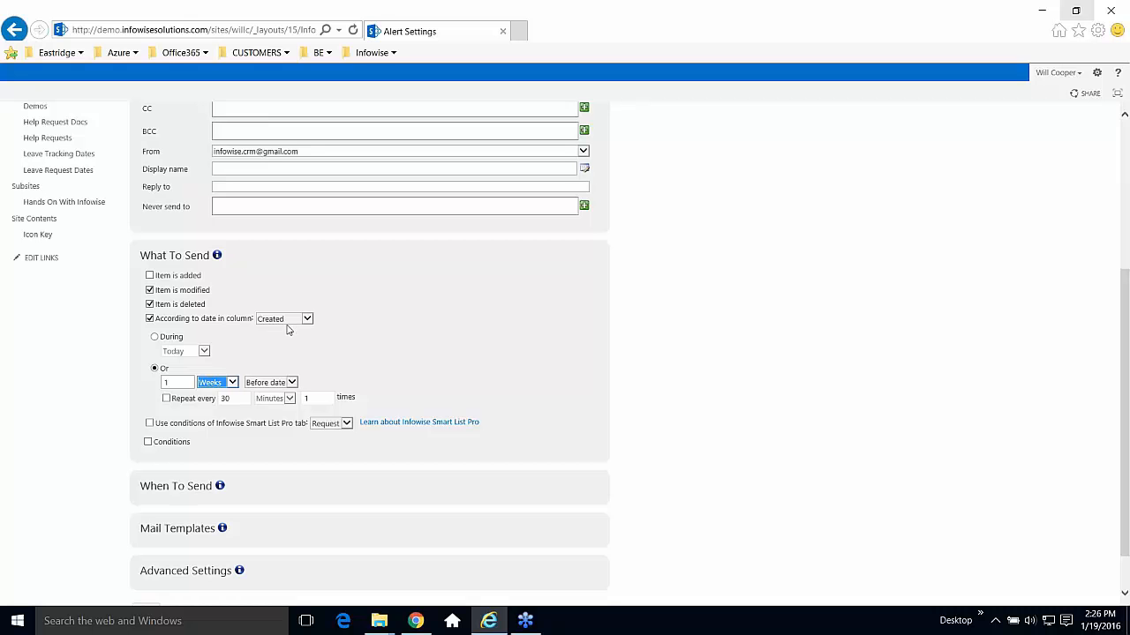
pyautogui.click(293, 383)
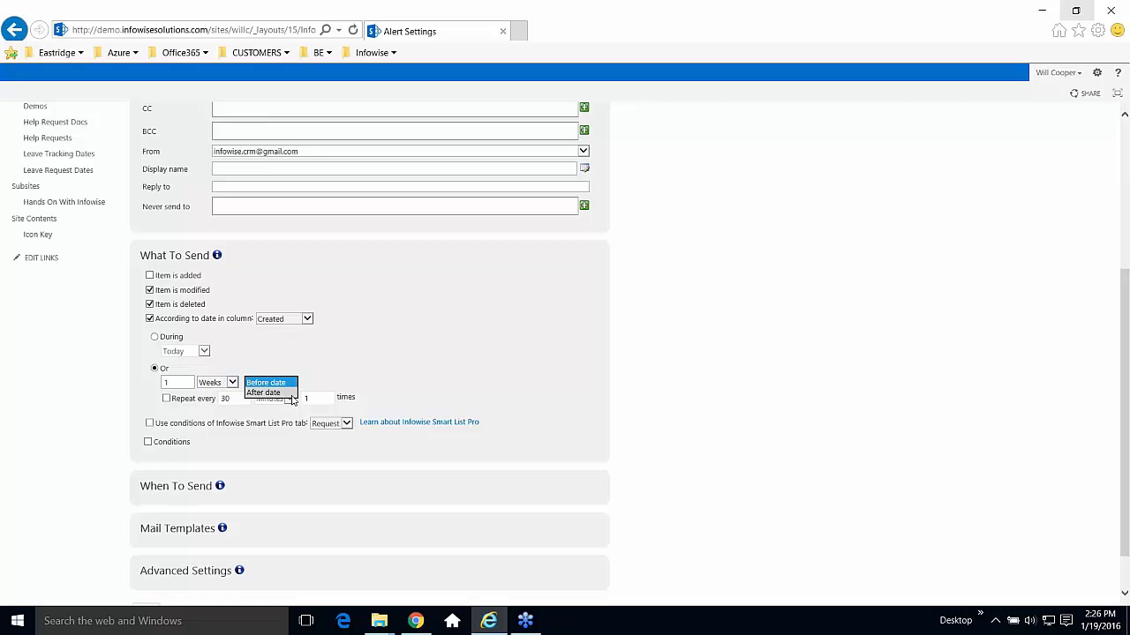
pyautogui.click(265, 395)
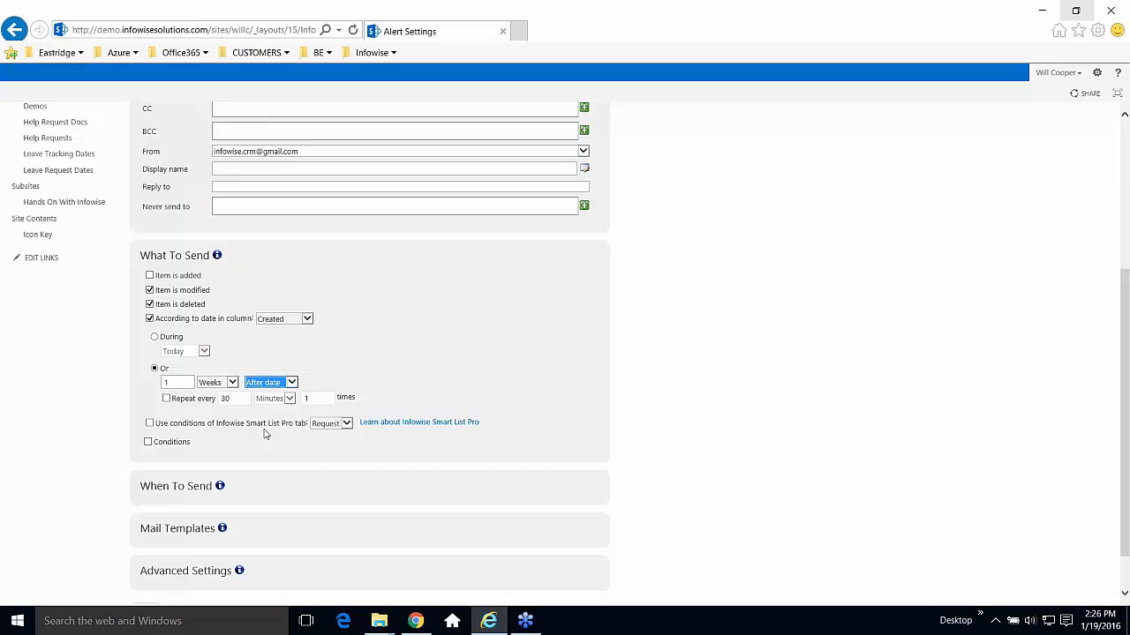
pyautogui.click(166, 399)
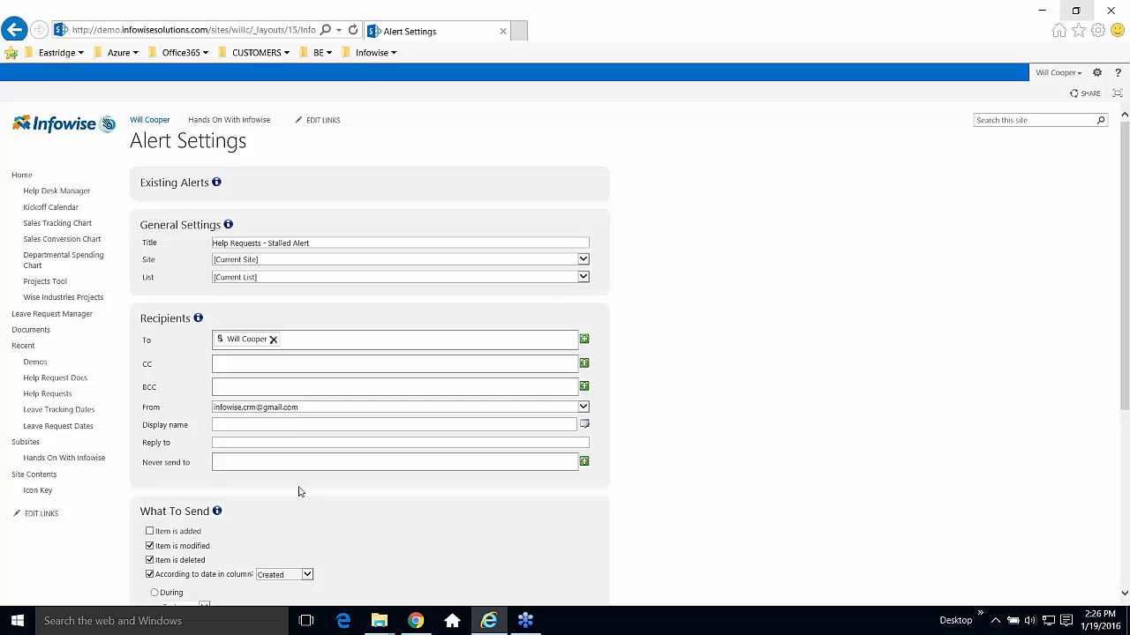
# Repeat the alert every 1 week, 100 times, and enable conditions.
pyautogui.moveTo(1127, 359); pyautogui.dragTo(1119, 522)
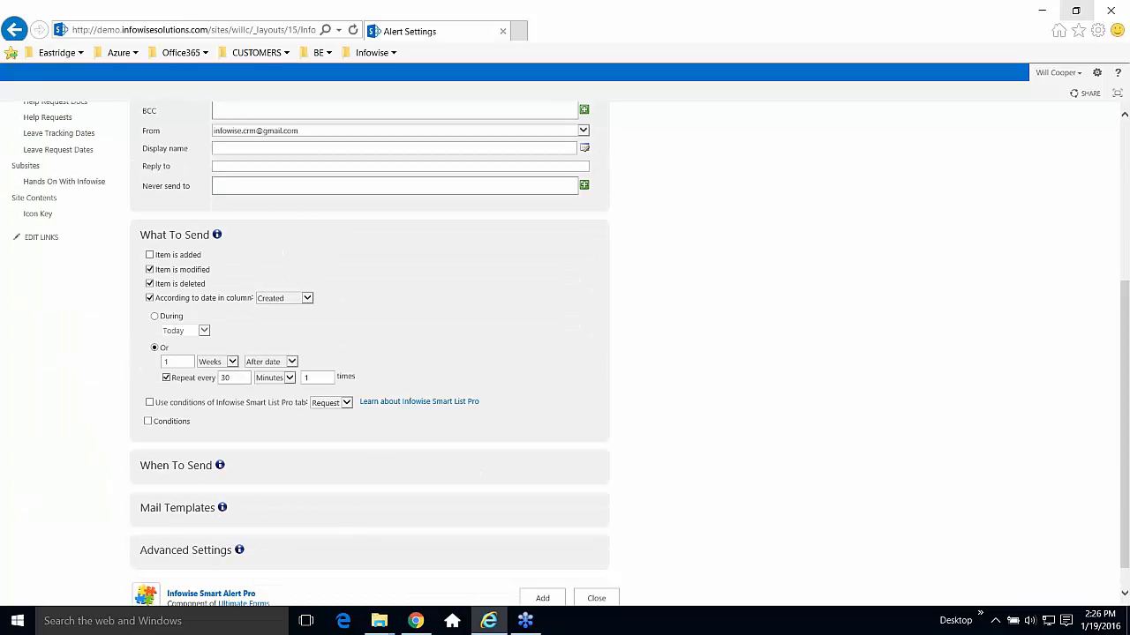
pyautogui.moveTo(238, 378); pyautogui.dragTo(156, 377)
pyautogui.write('1')
pyautogui.click(288, 378)
pyautogui.click(268, 409)
pyautogui.click(309, 378)
pyautogui.write('00')
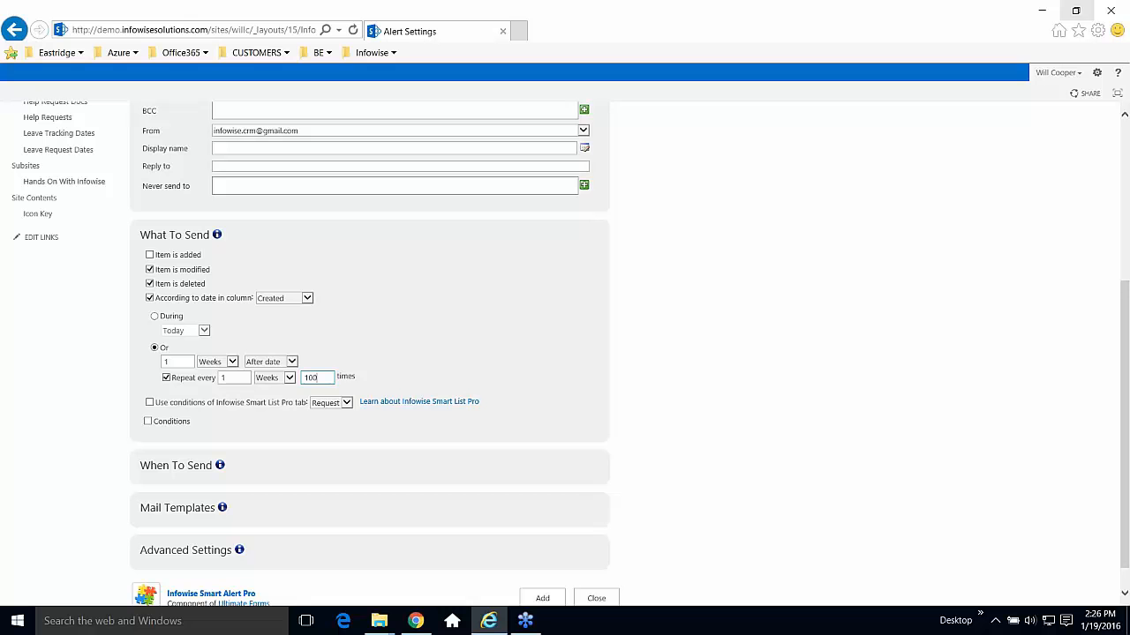
pyautogui.click(148, 422)
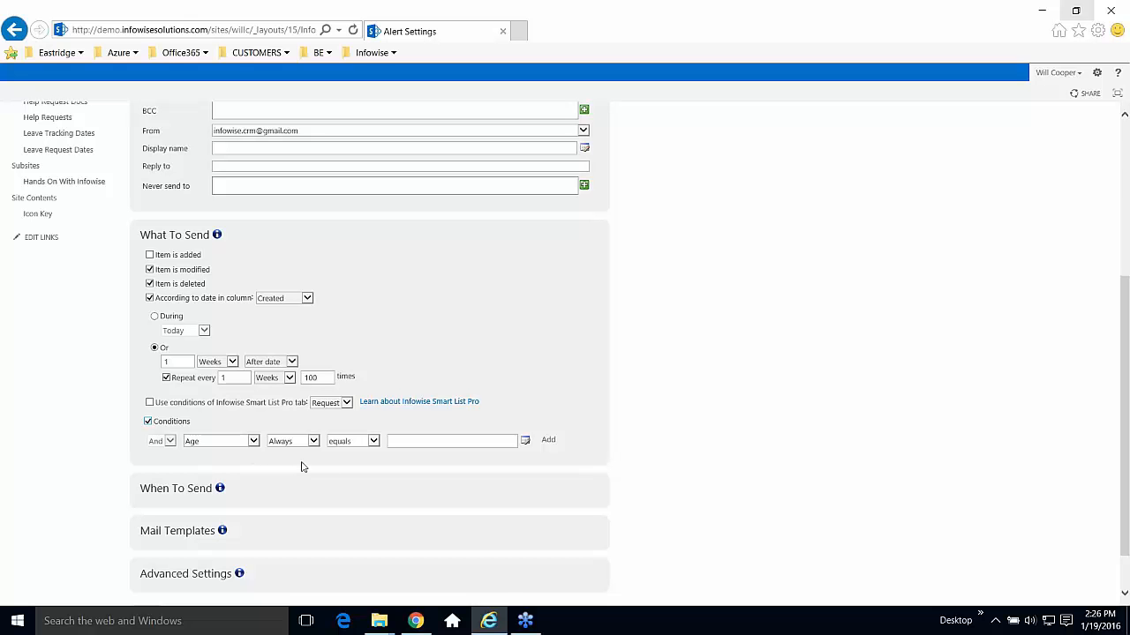
# Add the alert condition Age greater or equal 14.
pyautogui.click(374, 441)
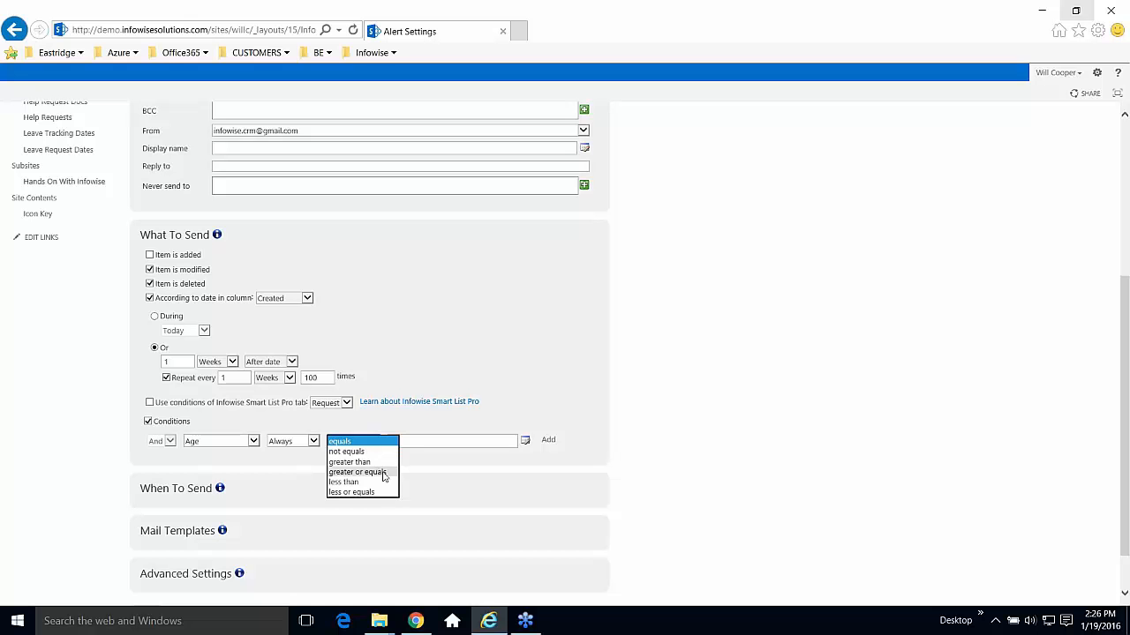
pyautogui.click(385, 473)
pyautogui.click(411, 442)
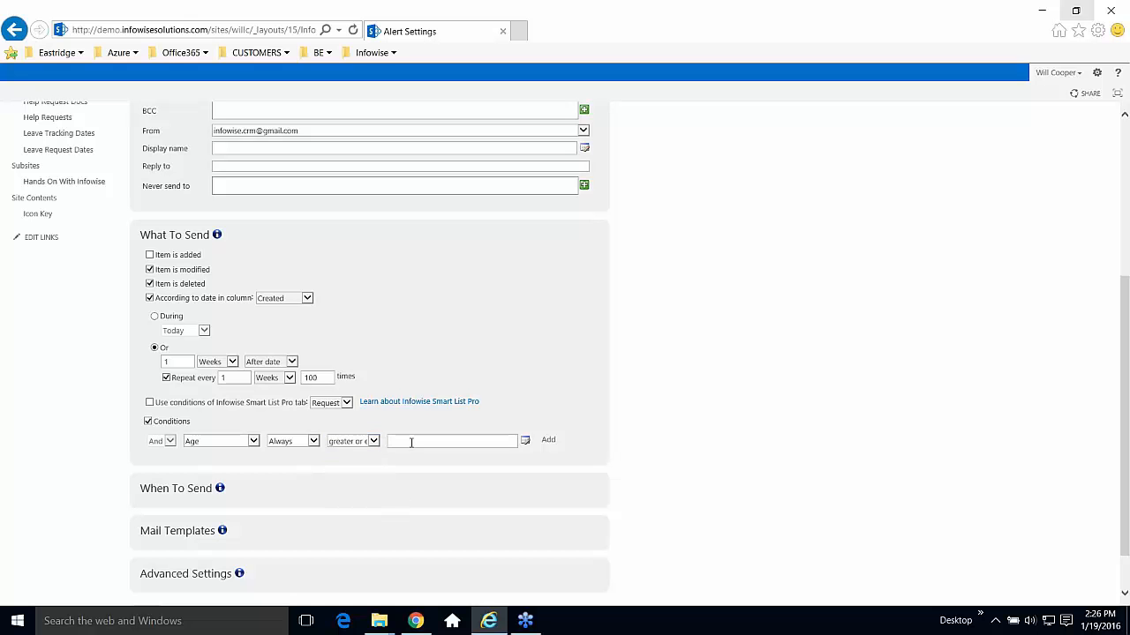
pyautogui.write('14')
pyautogui.click(549, 442)
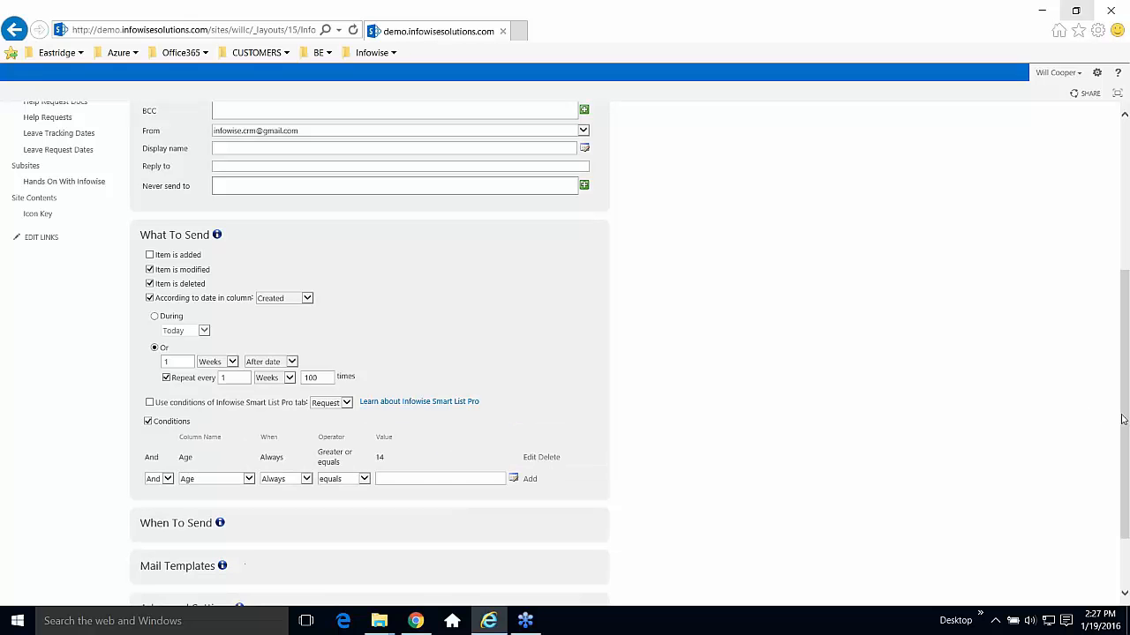
# Expand the When To Send and Mail Templates sections of the alert.
pyautogui.scroll(-2, 1123, 415)
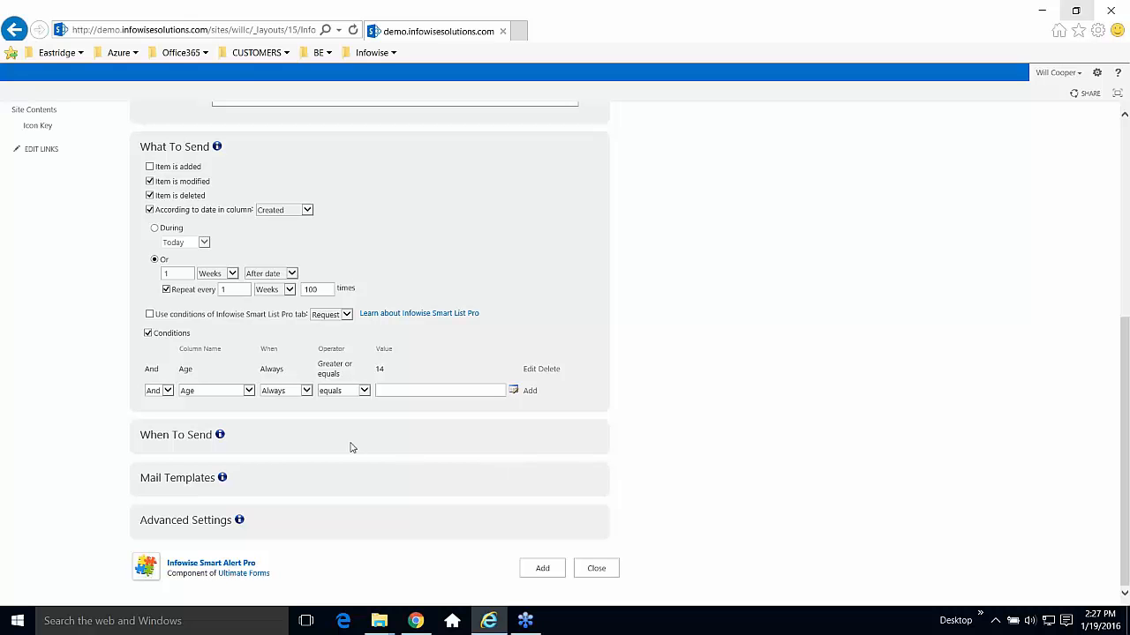
pyautogui.click(196, 436)
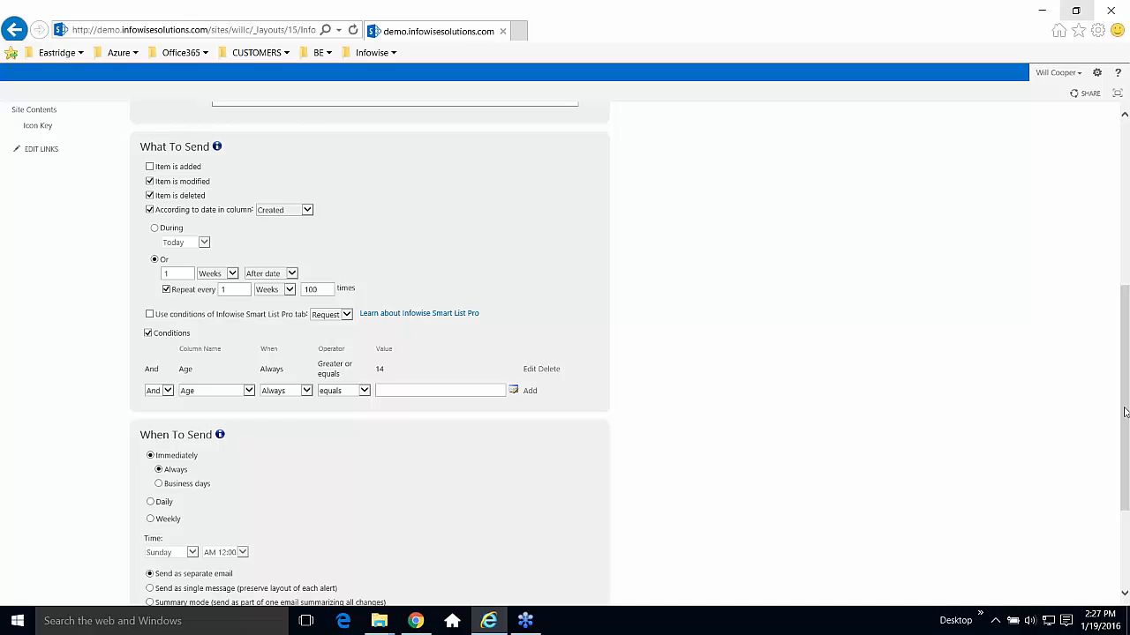
pyautogui.scroll(-3, 1125, 411)
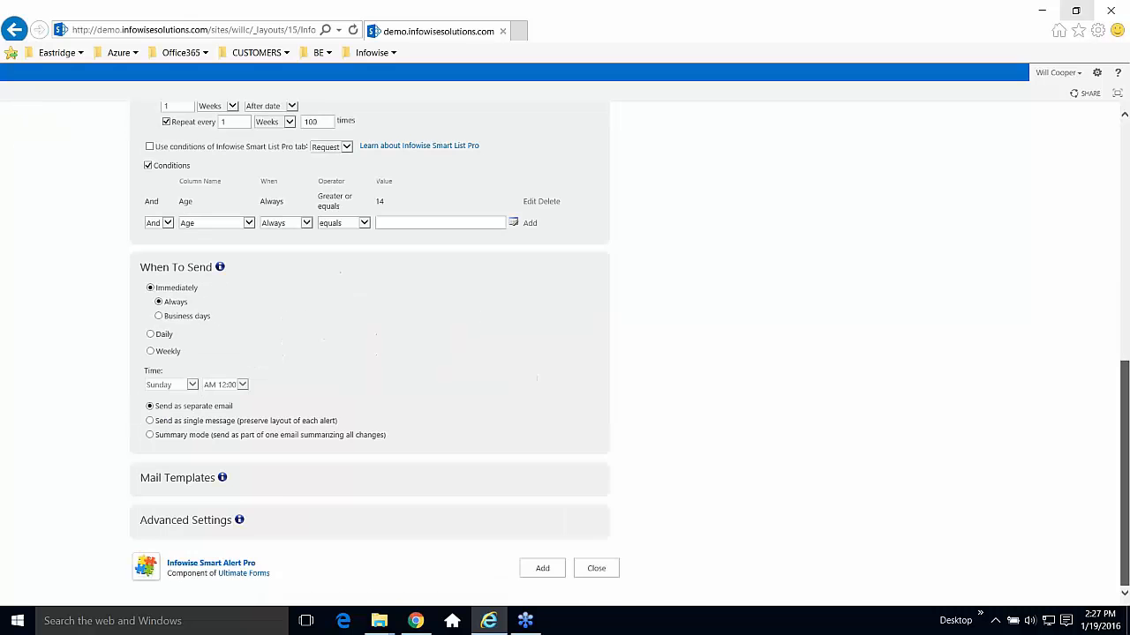
pyautogui.click(200, 479)
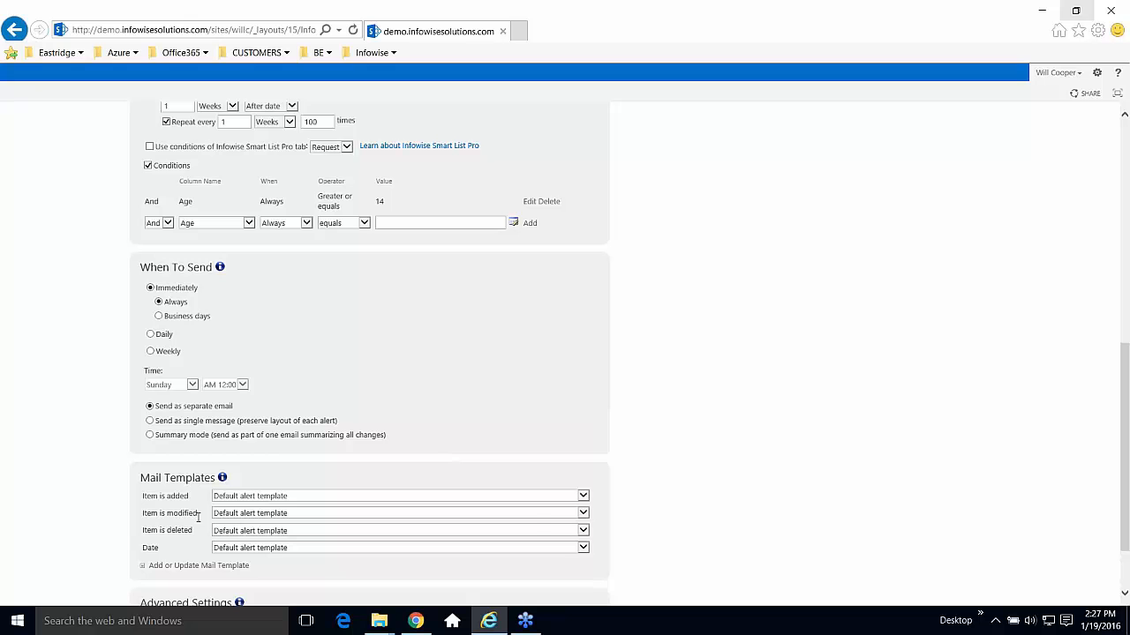
# Choose the Help Desk - Ticket Update template for added and modified items, then close Alert Settings.
pyautogui.click(583, 499)
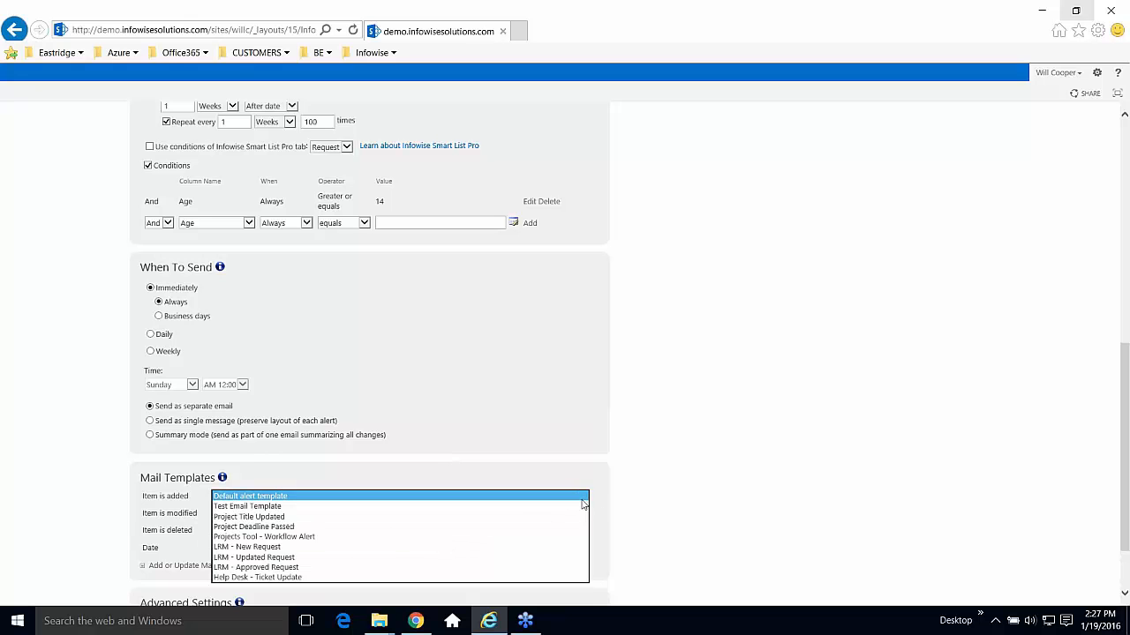
pyautogui.click(530, 577)
pyautogui.click(586, 514)
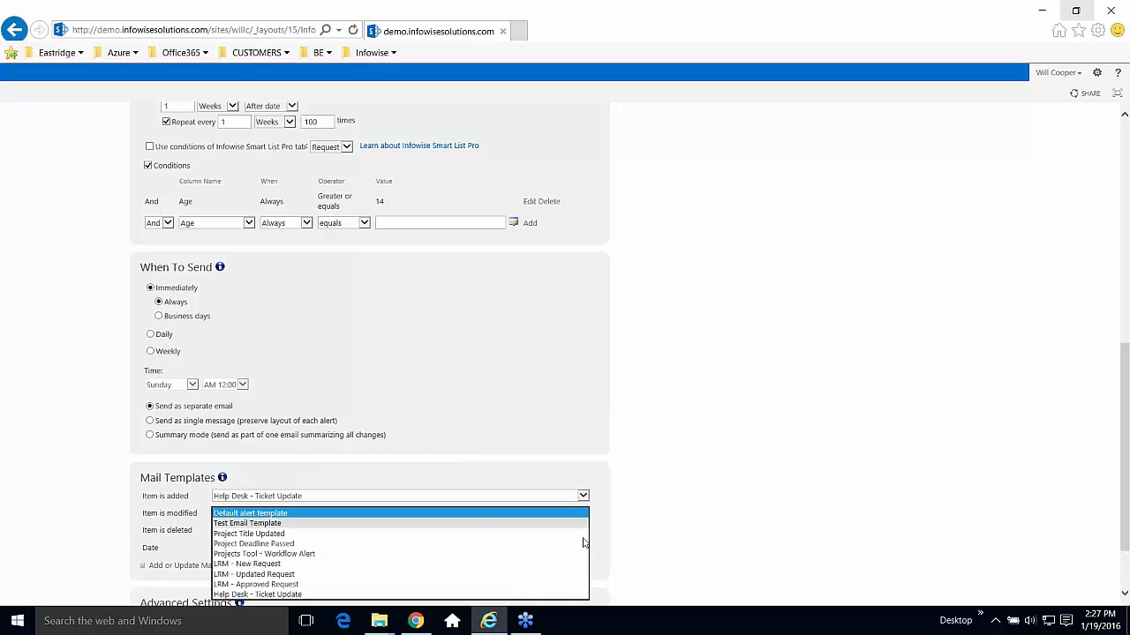
pyautogui.click(530, 594)
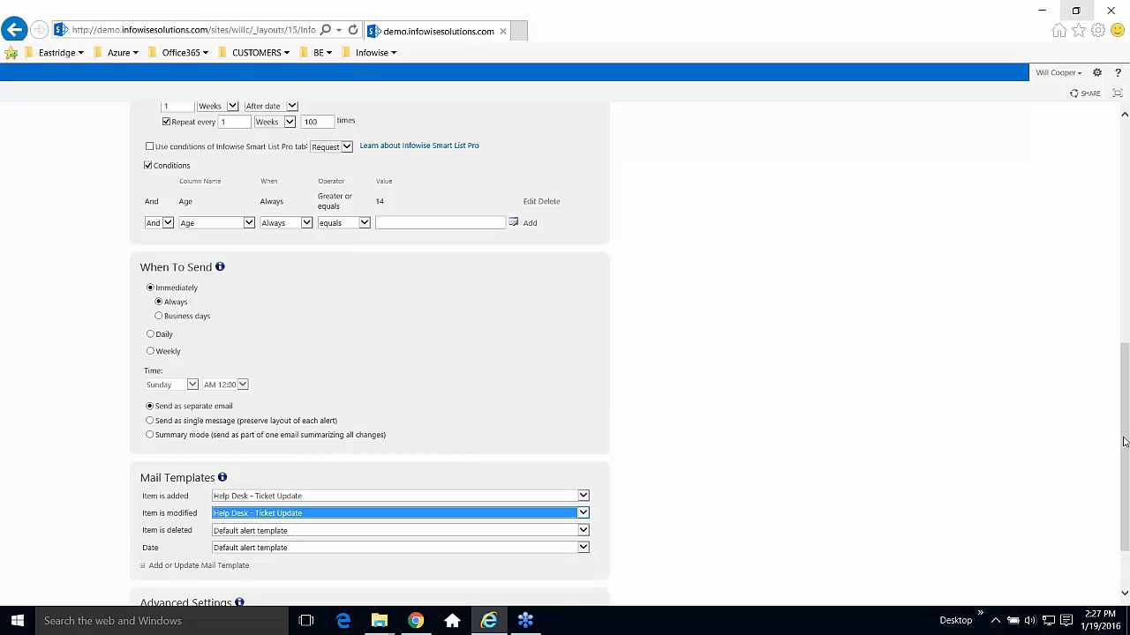
pyautogui.moveTo(1124, 440); pyautogui.dragTo(1125, 481)
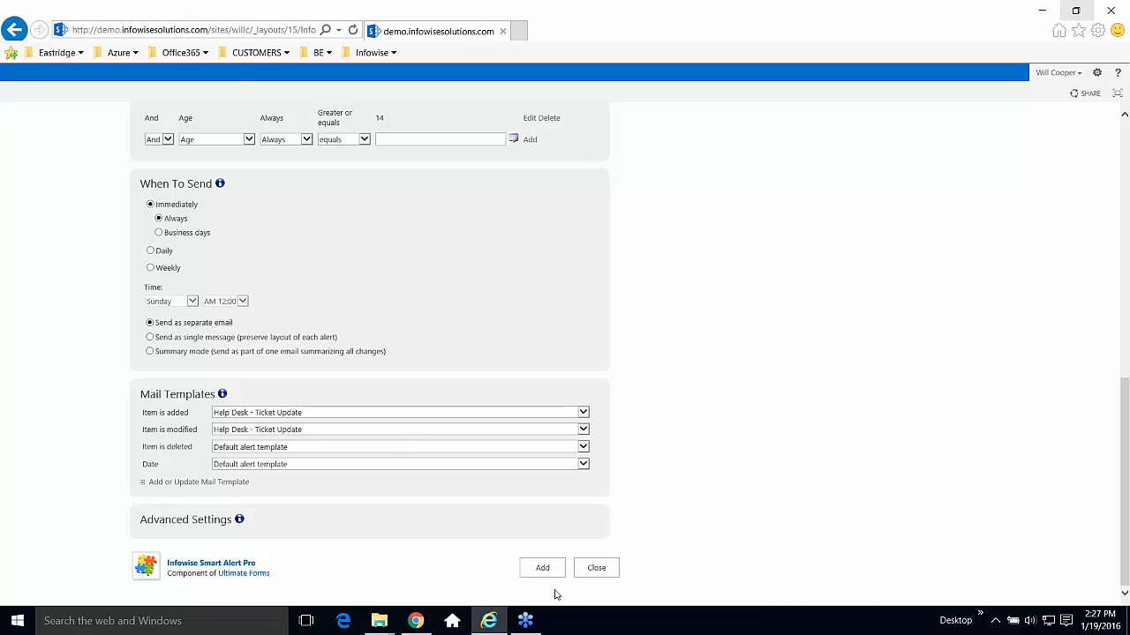
pyautogui.click(596, 568)
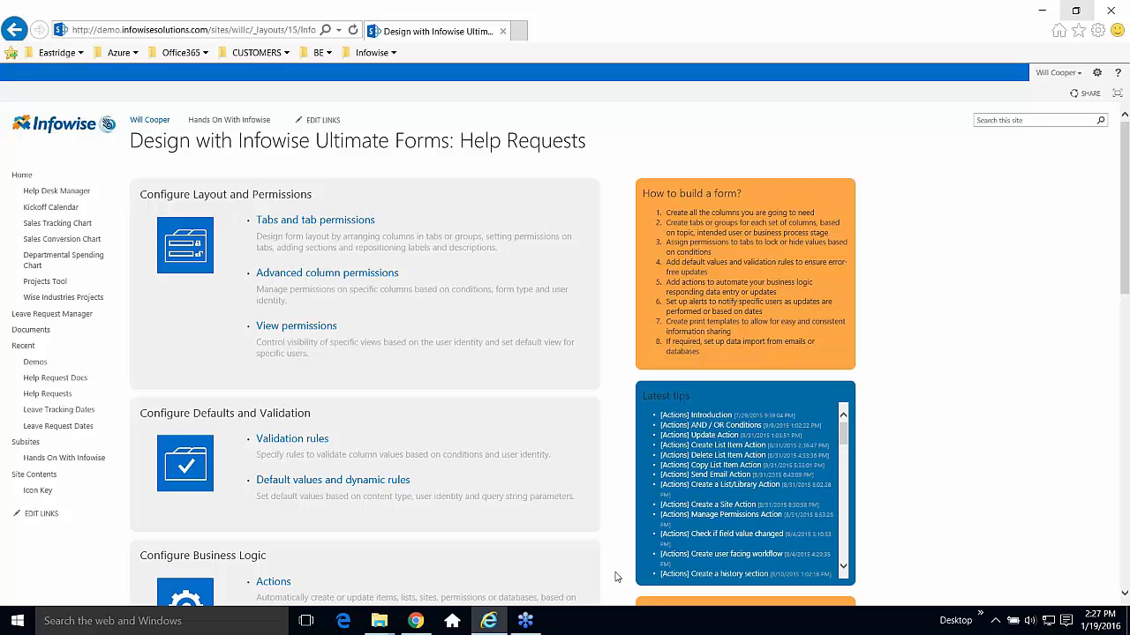
# Scroll down to Configure Business Logic and open the Actions settings for Help Requests.
pyautogui.scroll(-2, 1119, 344)
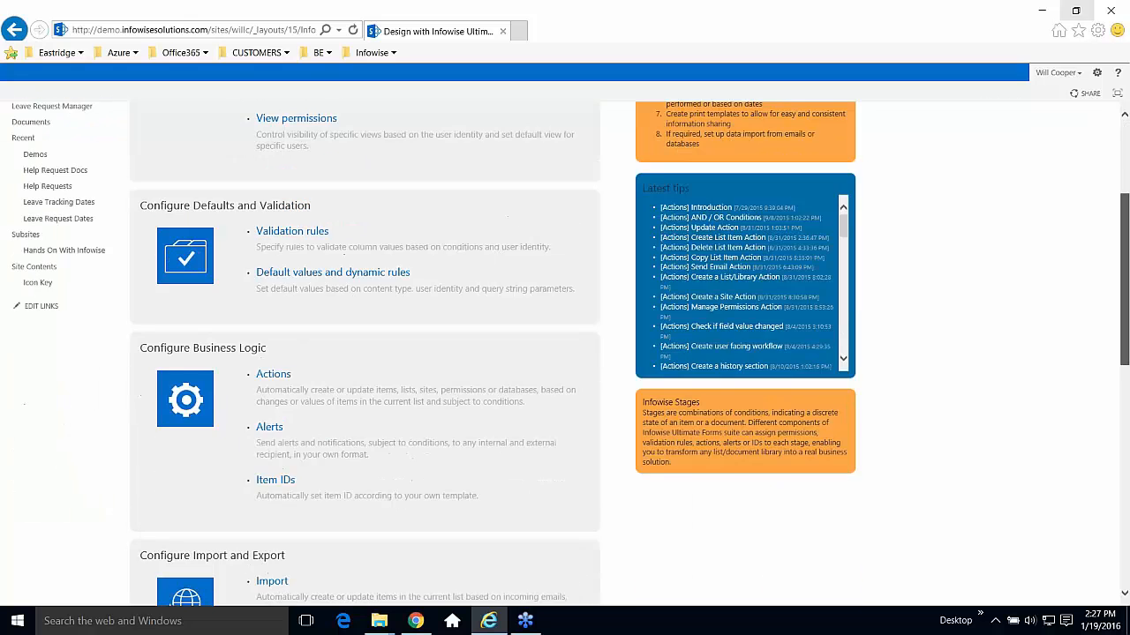
pyautogui.scroll(-1, 1119, 345)
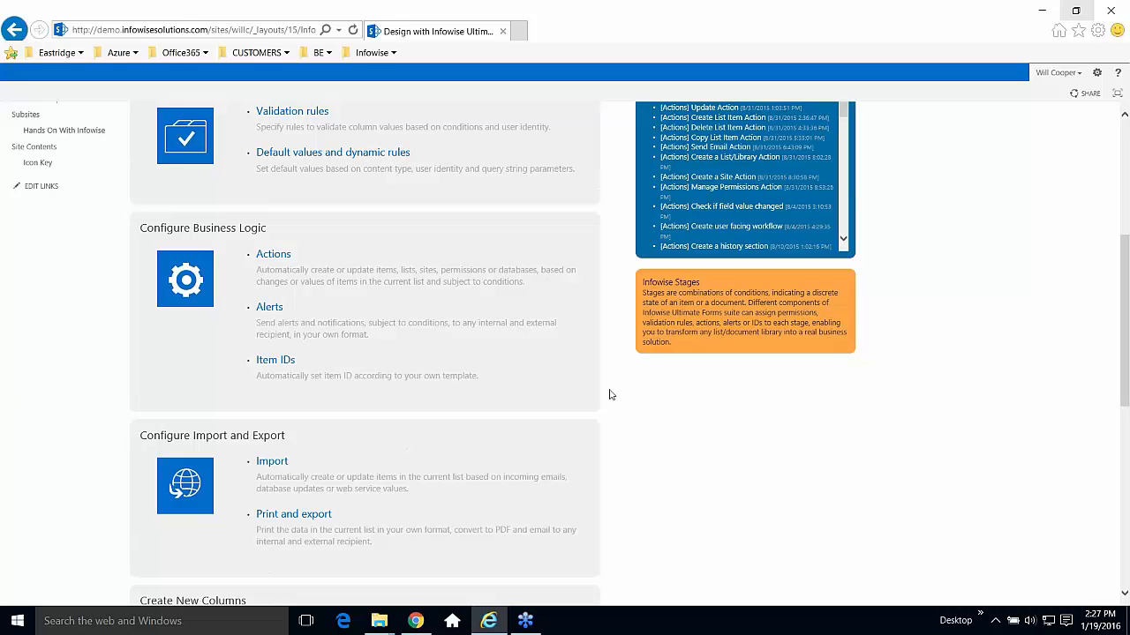
pyautogui.click(274, 256)
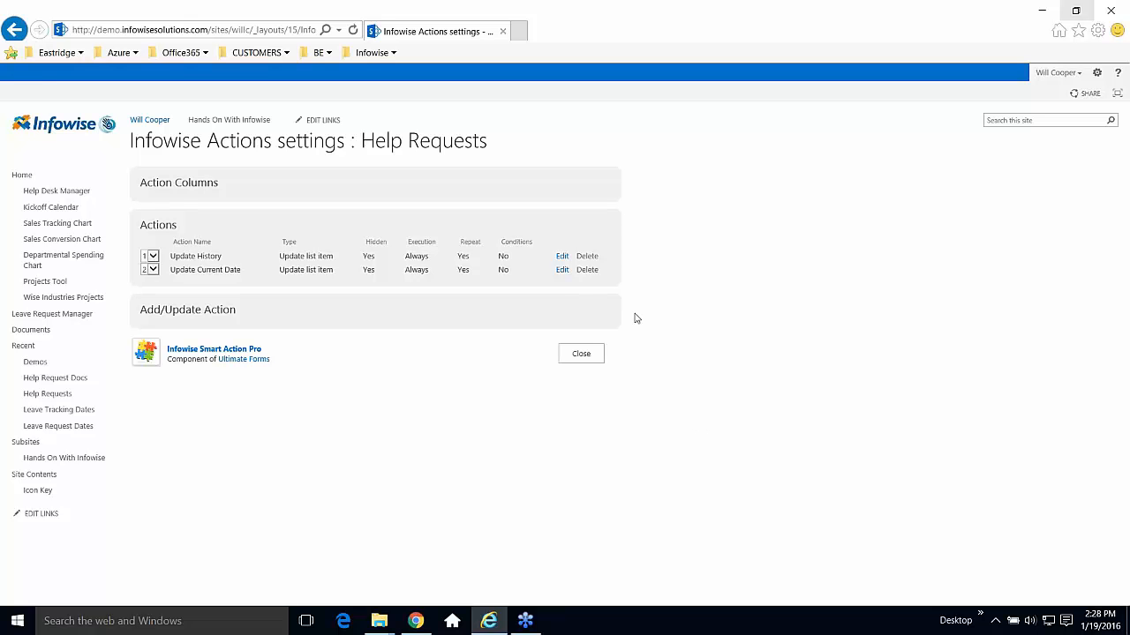
# Open the Update History action for editing, then cancel without changes.
pyautogui.click(562, 256)
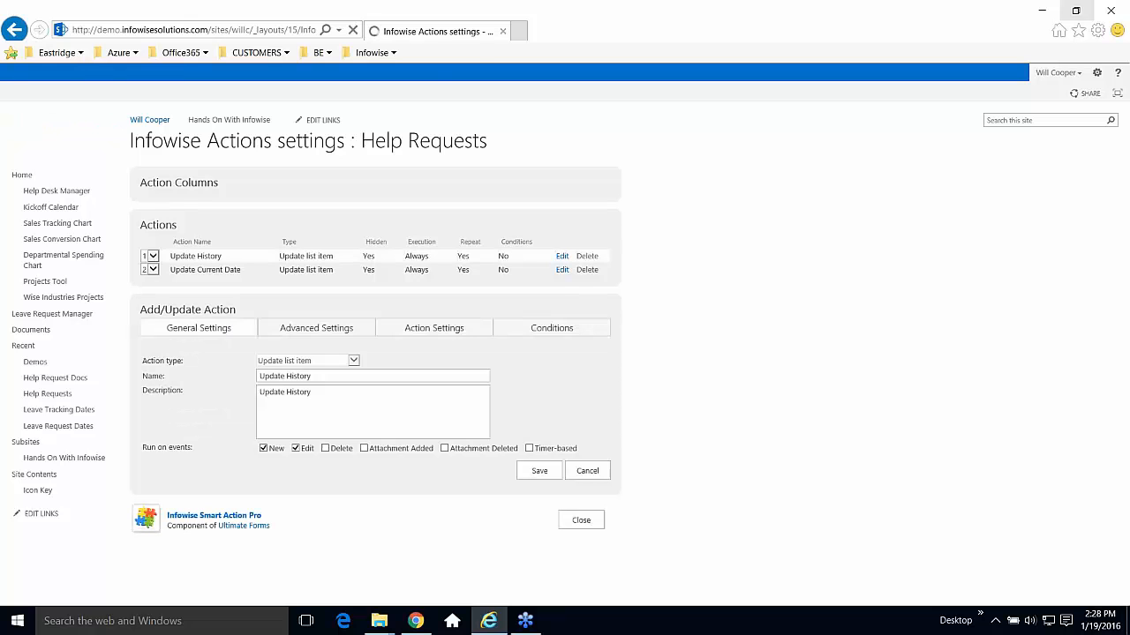
pyautogui.click(366, 377)
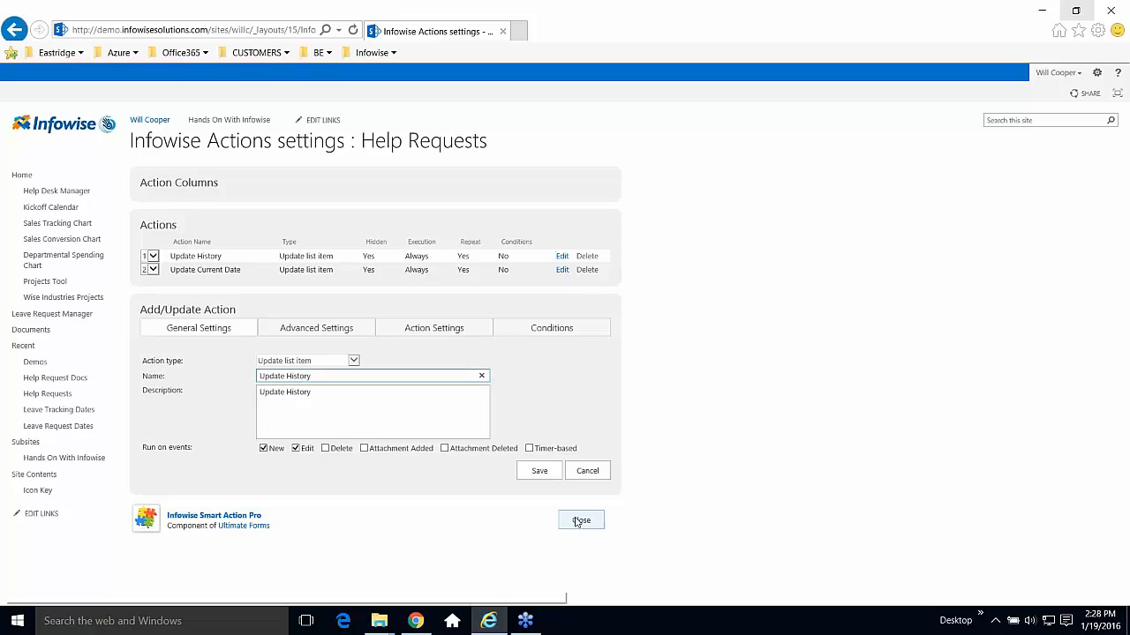
pyautogui.click(587, 473)
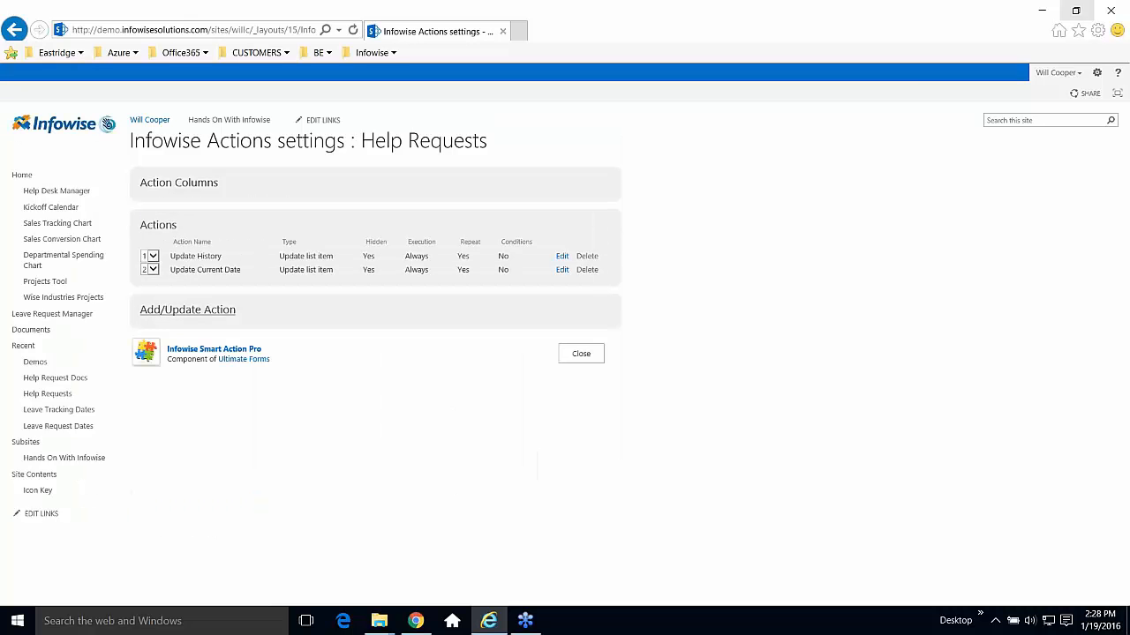
# Start a new action, look through its types, advanced settings and set values, then discard it.
pyautogui.click(210, 312)
pyautogui.click(355, 361)
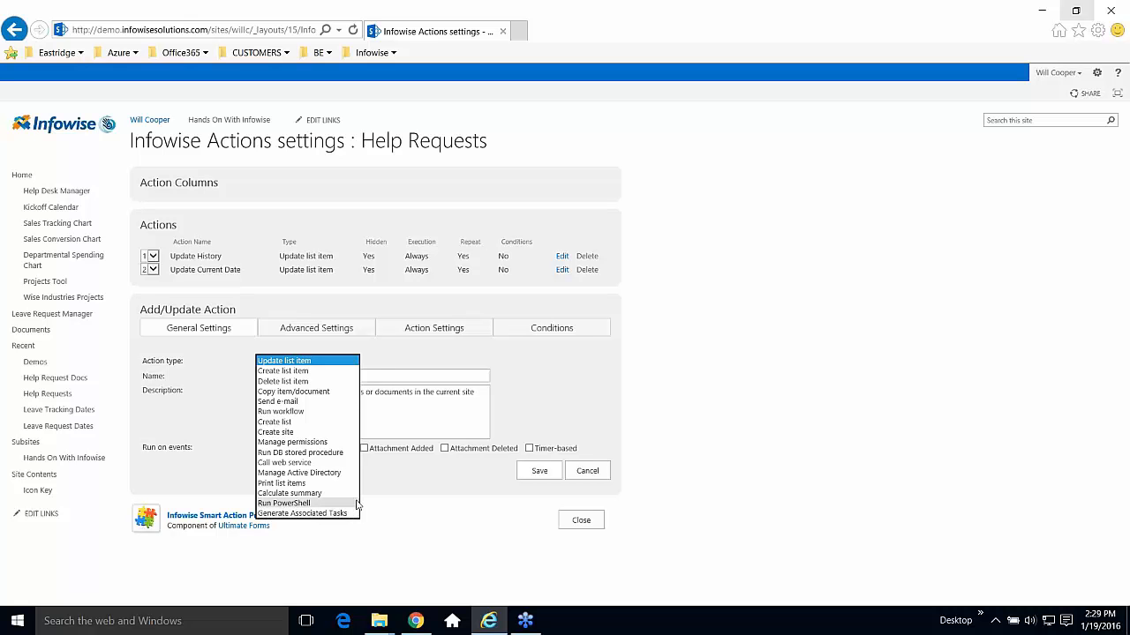
pyautogui.click(379, 362)
pyautogui.click(344, 332)
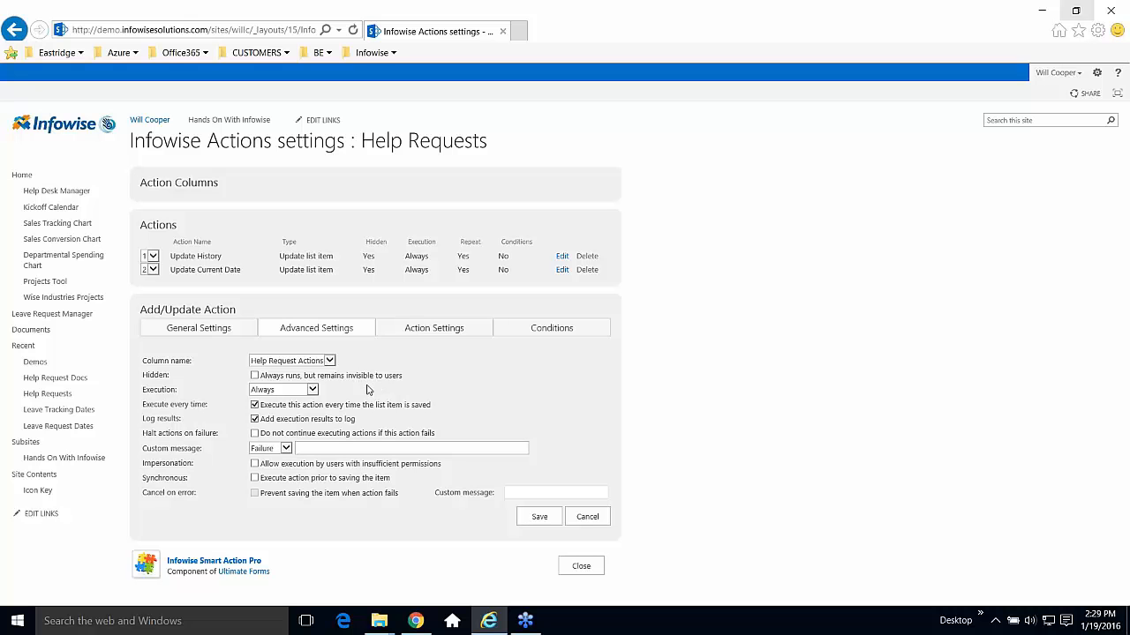
pyautogui.click(436, 334)
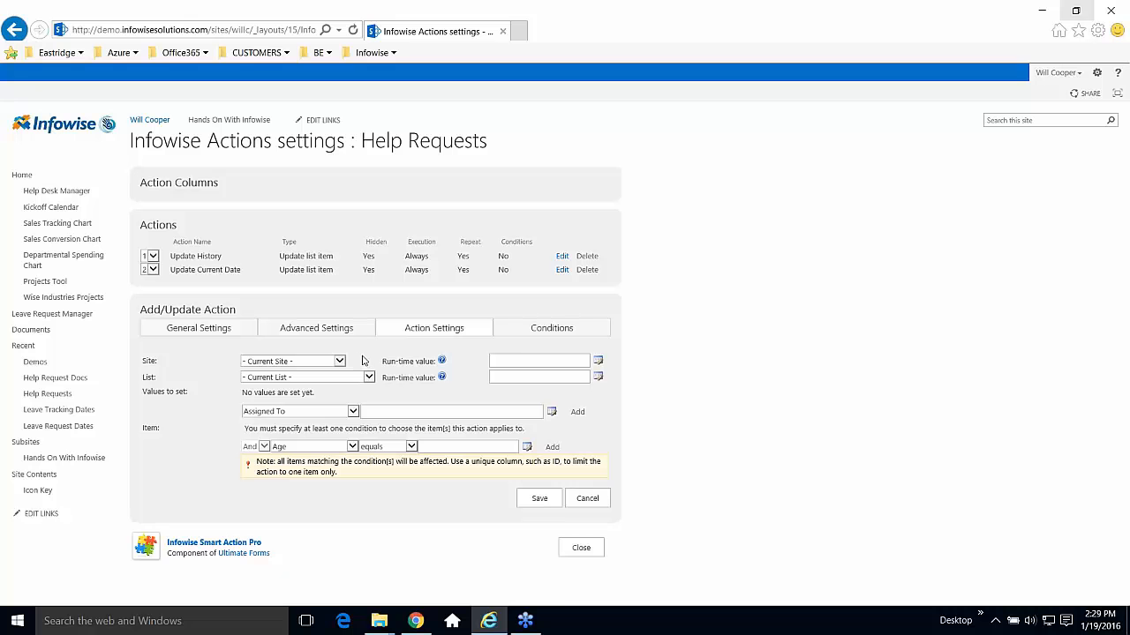
pyautogui.click(580, 500)
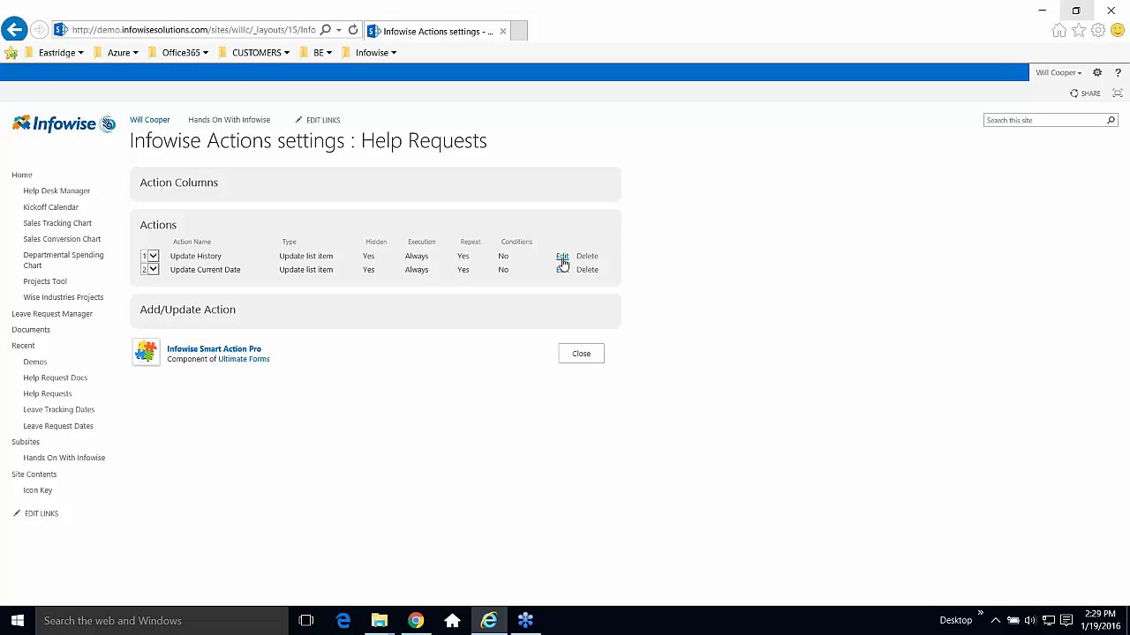
# Open Update History's action settings and inspect the History value, including Status: [Status].
pyautogui.click(562, 257)
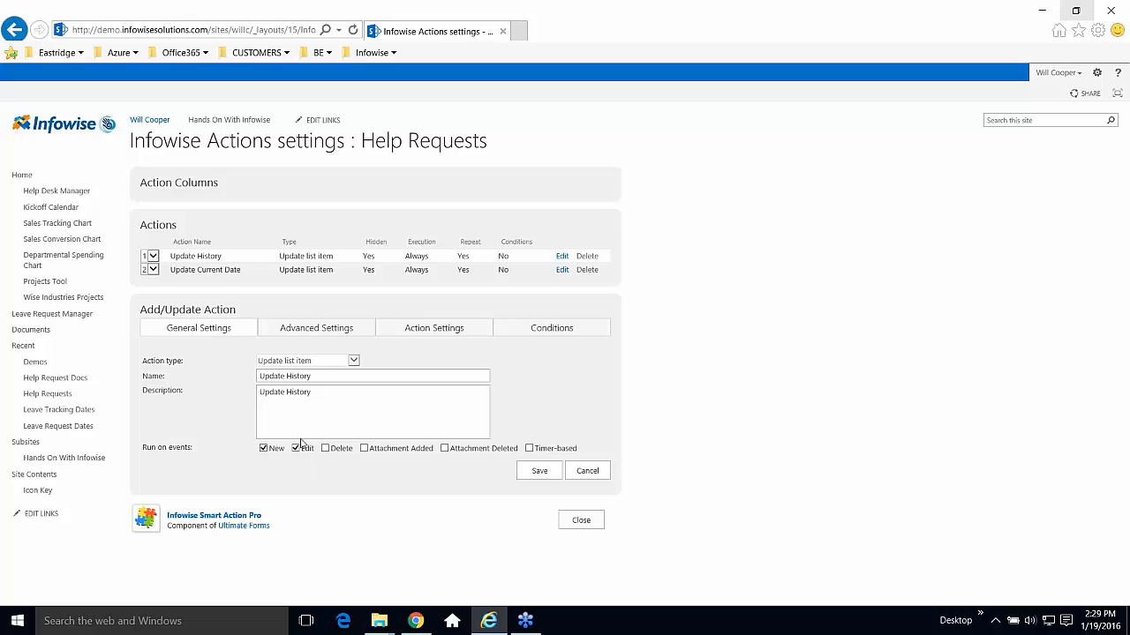
pyautogui.click(434, 332)
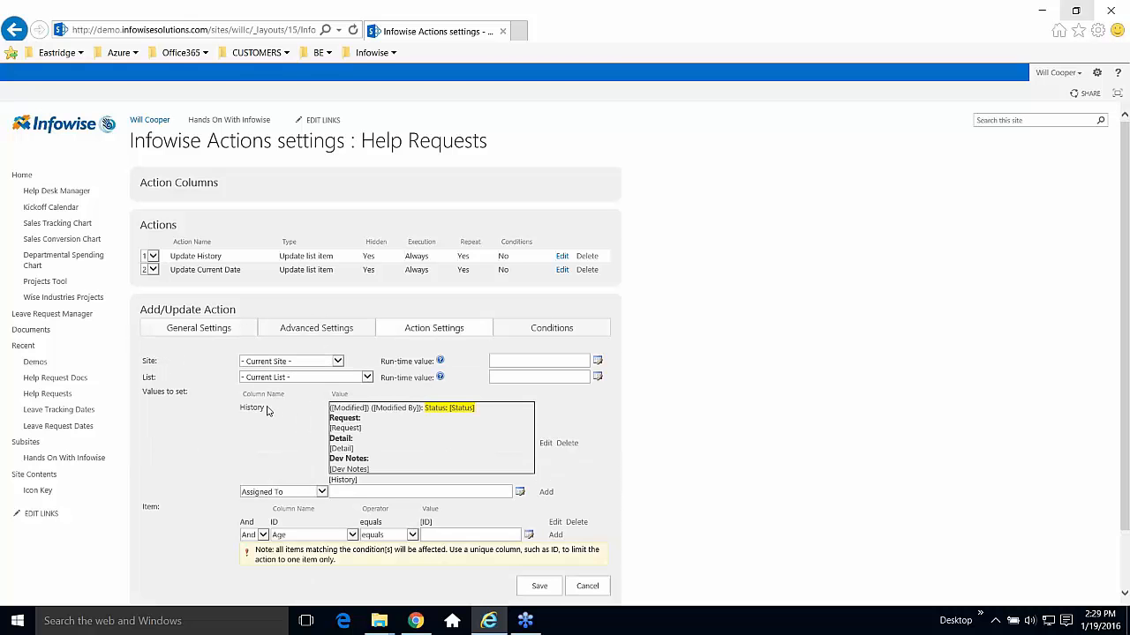
pyautogui.moveTo(267, 412); pyautogui.dragTo(245, 409)
pyautogui.moveTo(370, 469); pyautogui.dragTo(332, 406)
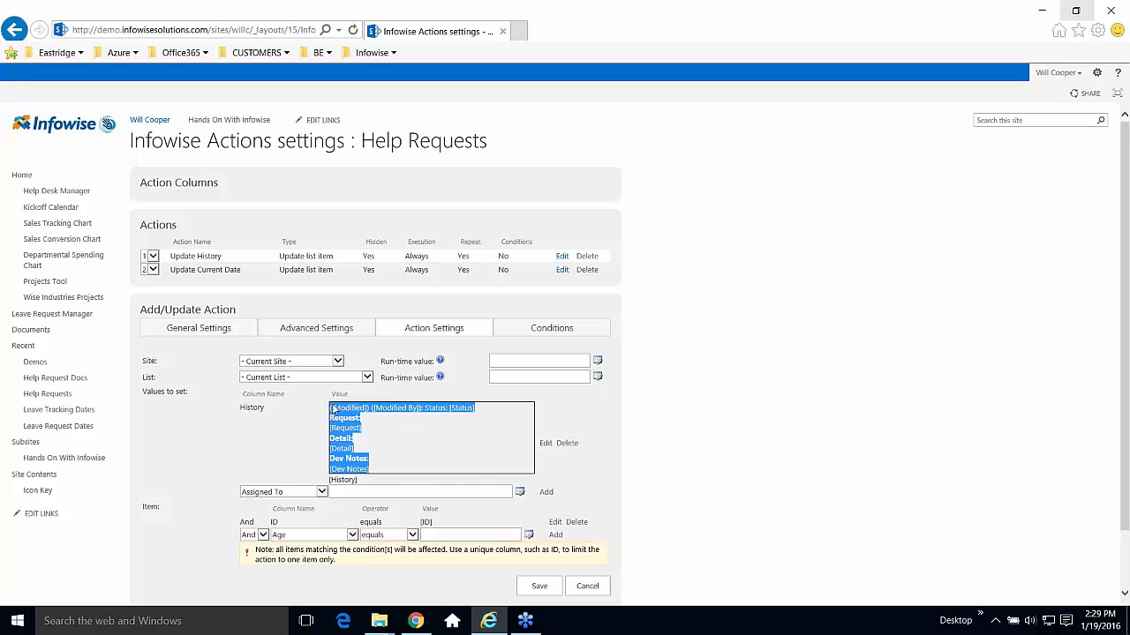
pyautogui.click(403, 439)
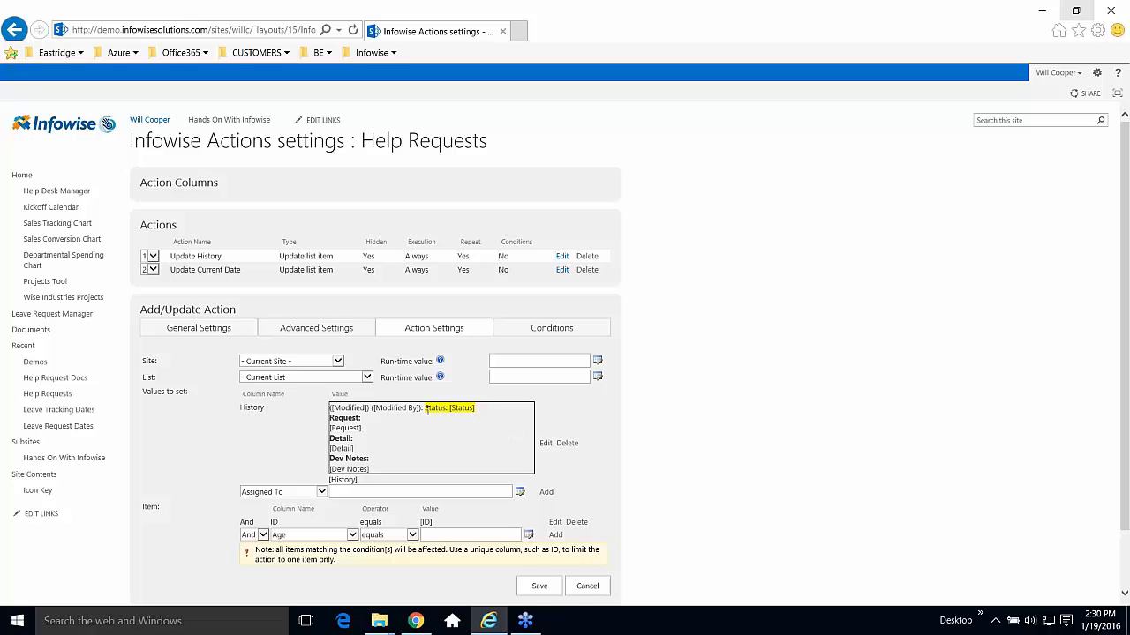
pyautogui.moveTo(424, 408); pyautogui.dragTo(478, 408)
pyautogui.click(478, 423)
# Review the Detail and Dev Notes lines and the ID equals [ID] condition, then cancel.
pyautogui.moveTo(379, 471); pyautogui.dragTo(331, 408)
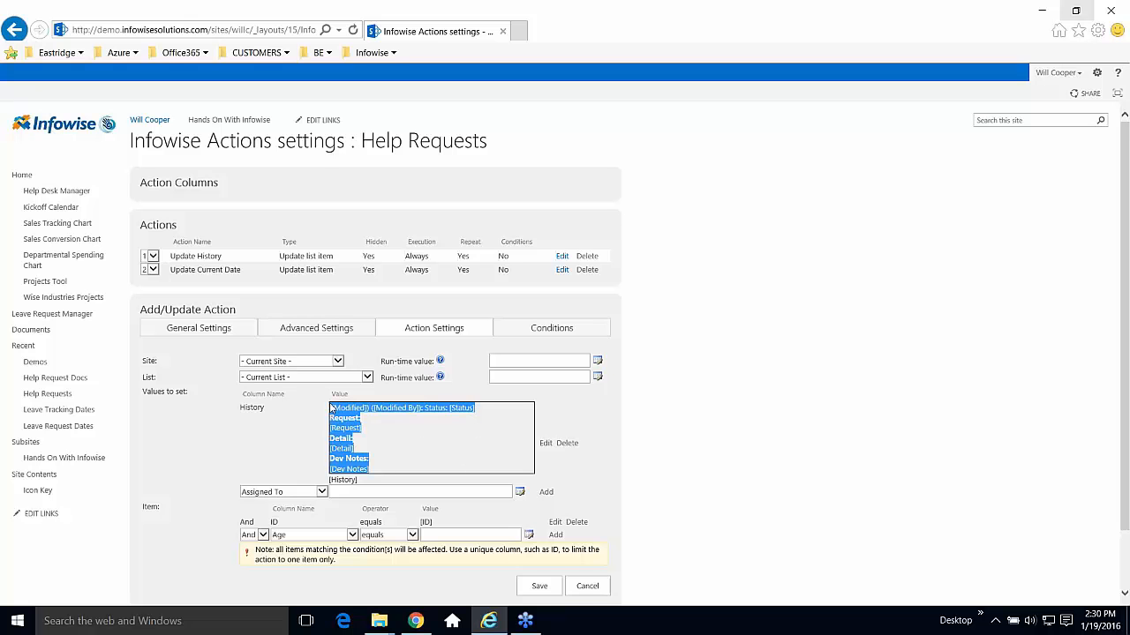
pyautogui.click(284, 441)
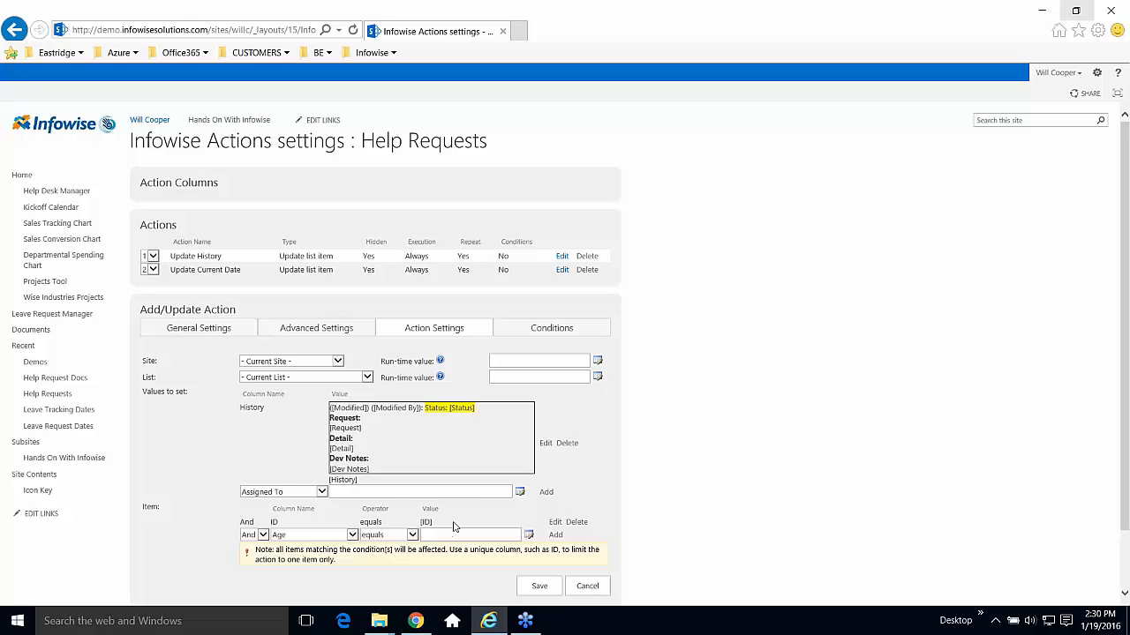
pyautogui.moveTo(456, 527); pyautogui.dragTo(294, 526)
pyautogui.click(259, 511)
pyautogui.click(586, 586)
# Review Update Current Date, which sets Current Date to [Today] on a daily timer, and cancel.
pyautogui.click(563, 269)
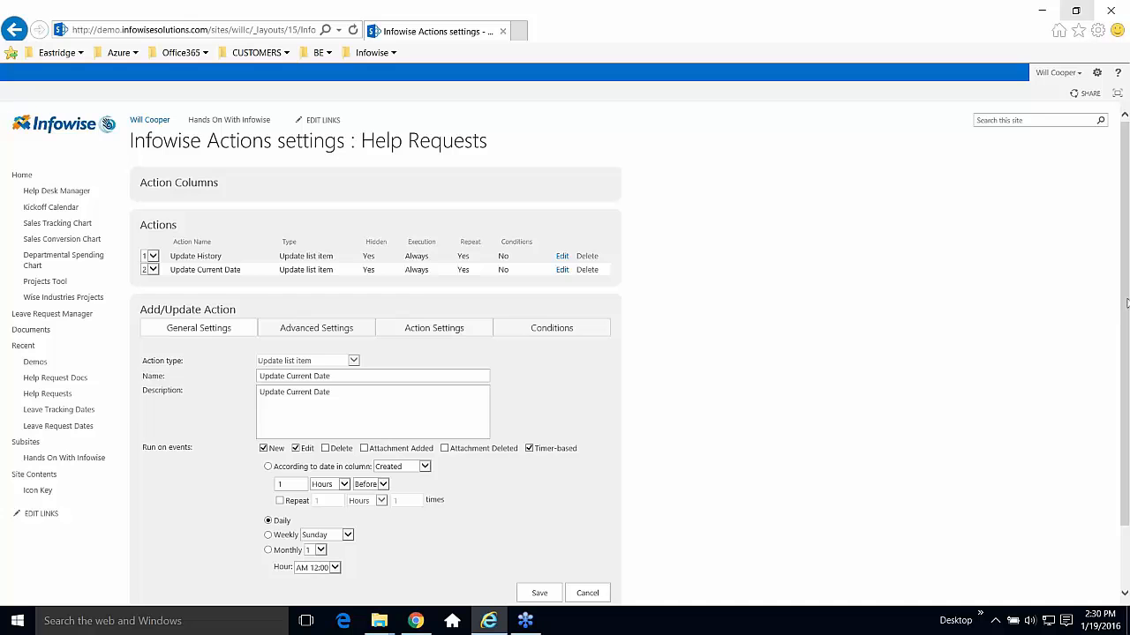
pyautogui.scroll(-2, 1126, 303)
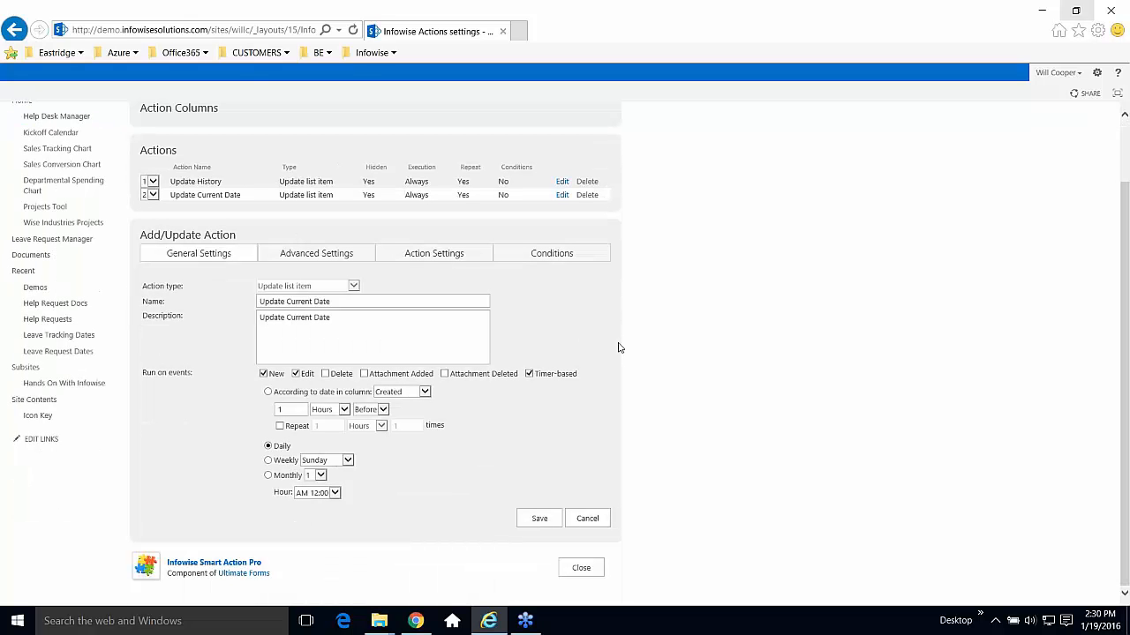
pyautogui.click(443, 255)
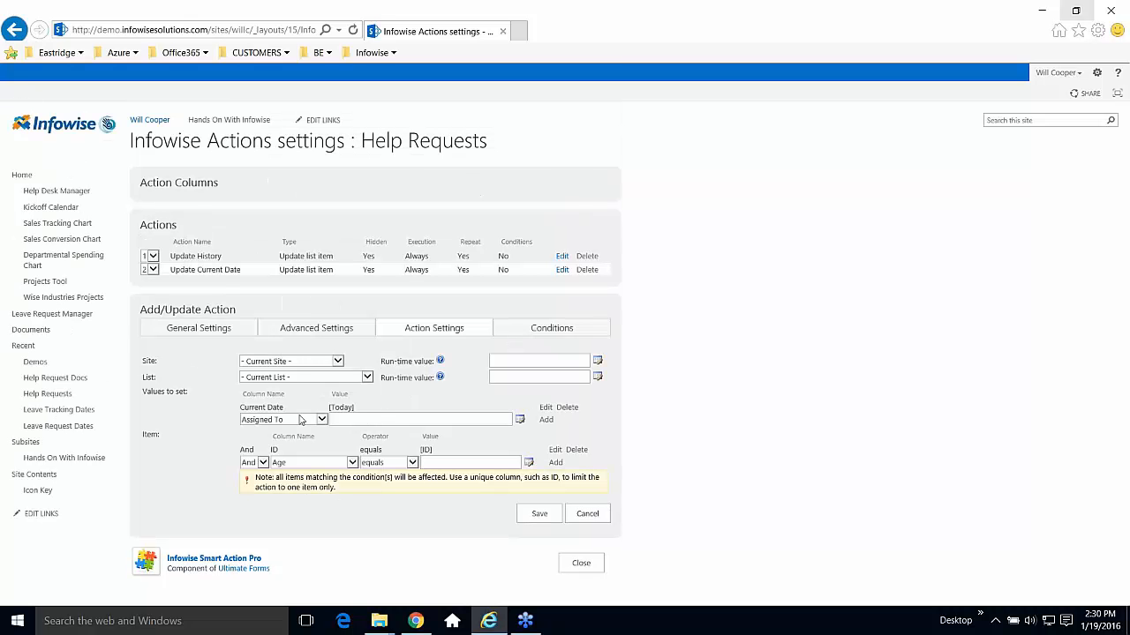
pyautogui.click(214, 329)
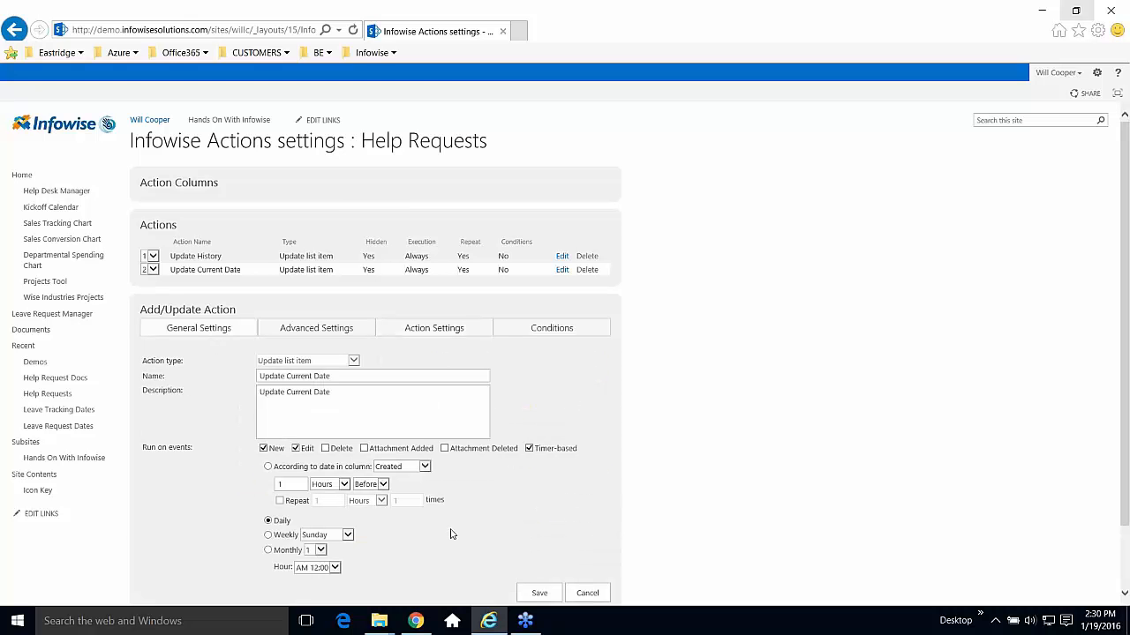
pyautogui.doubleClick(283, 522)
pyautogui.click(587, 593)
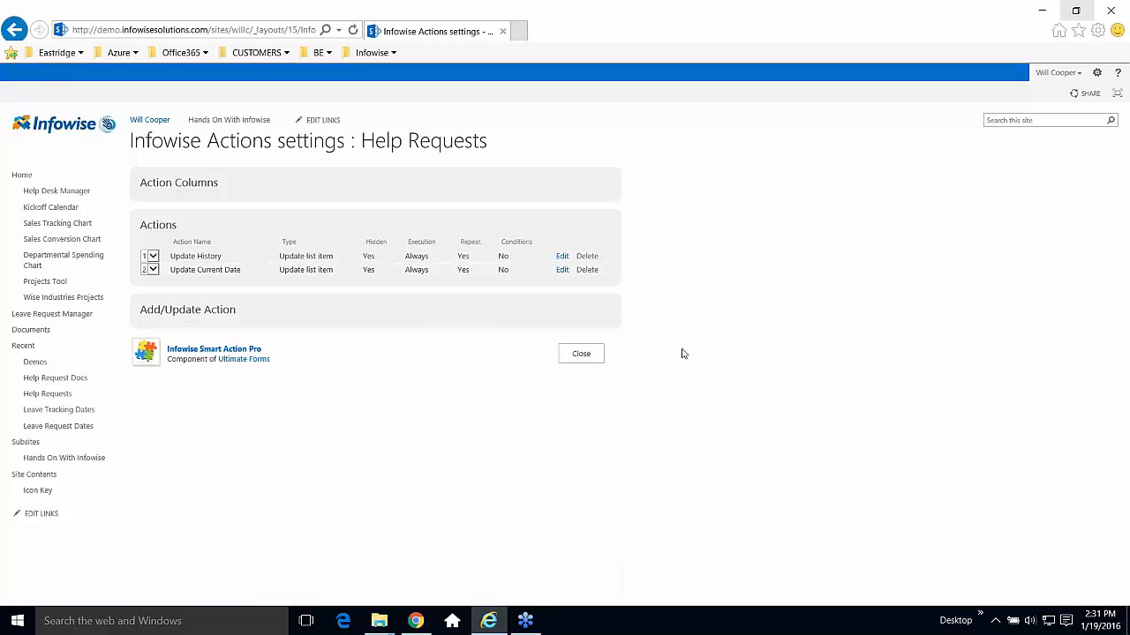
# Close the Actions settings and open Item IDs from Configure Business Logic.
pyautogui.click(581, 354)
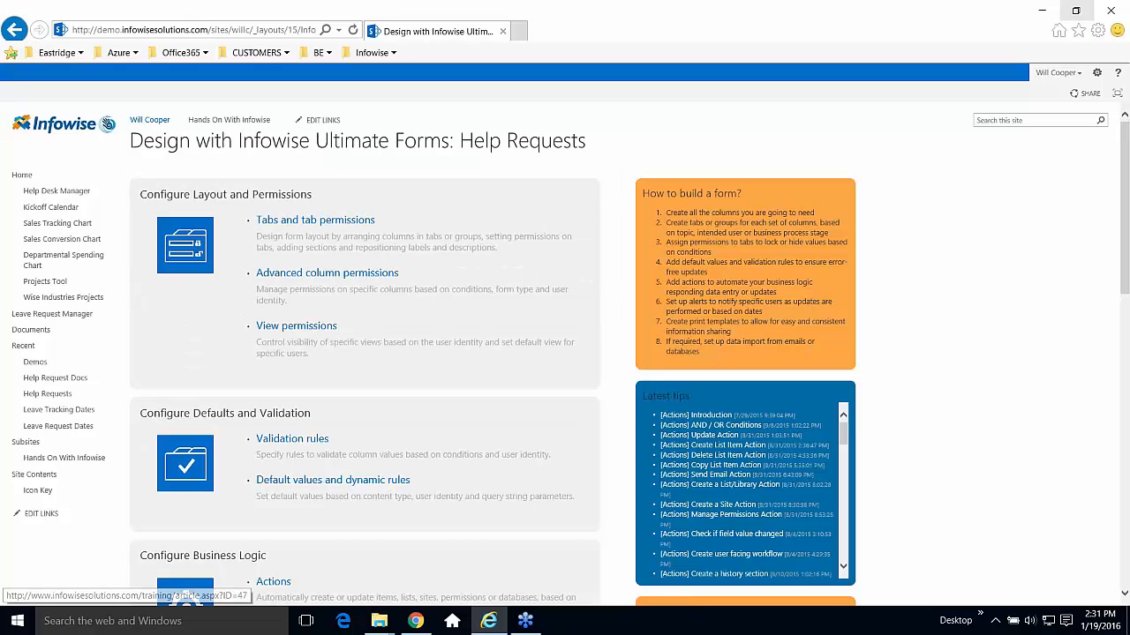
pyautogui.scroll(-1, 1119, 292)
pyautogui.scroll(-4, 608, 380)
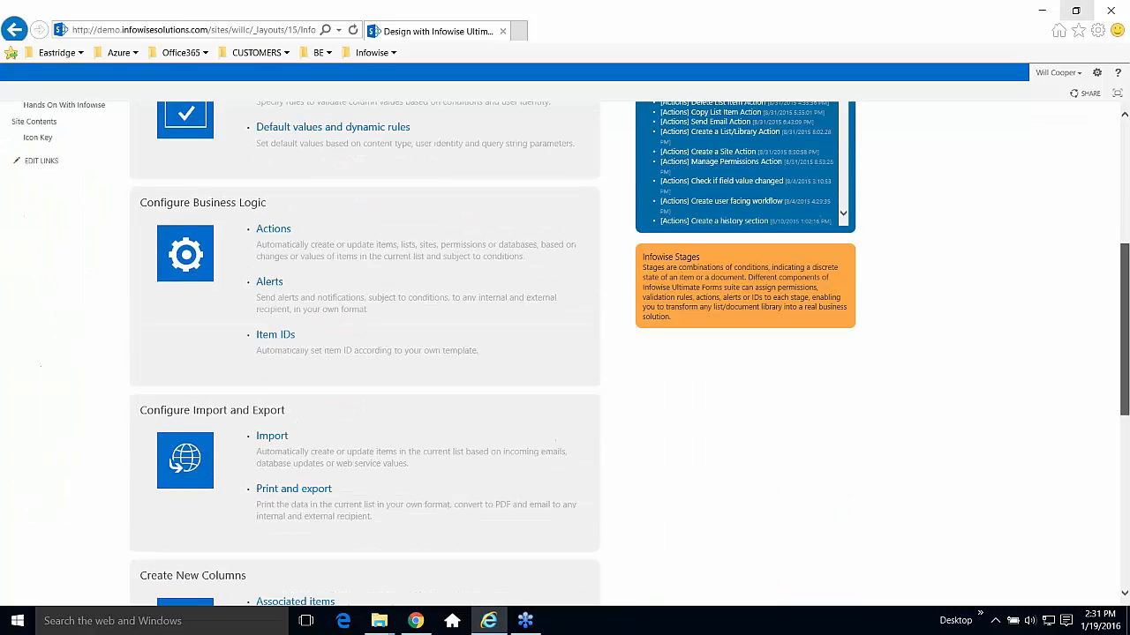
pyautogui.click(276, 259)
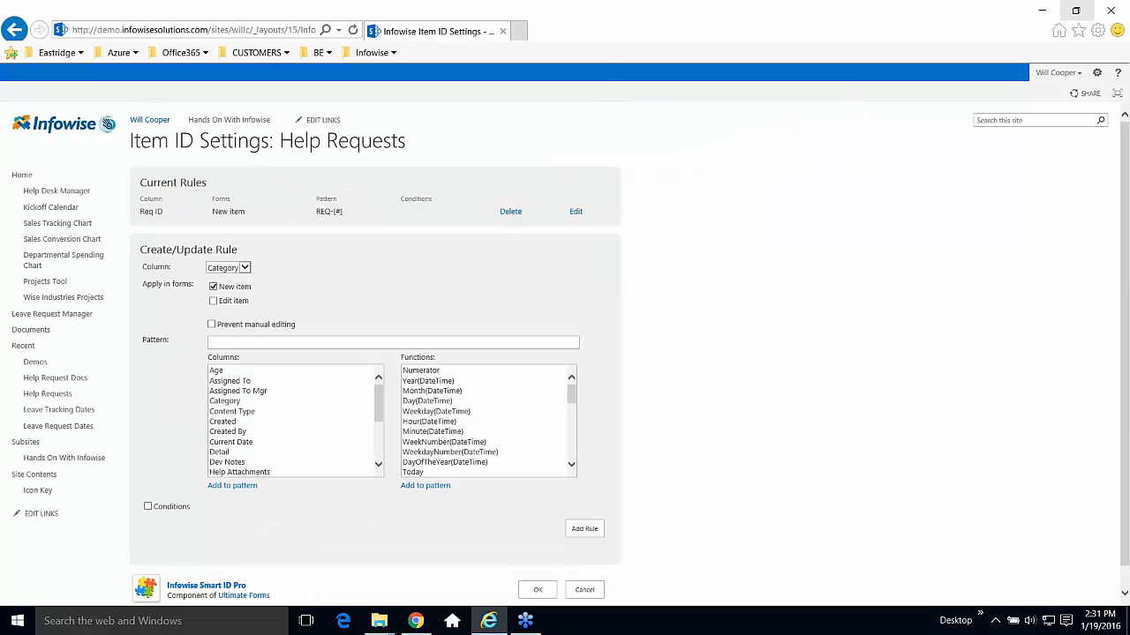
# Review the Req ID rule REQ-[#], leave Item ID settings unchanged and scroll the design page.
pyautogui.moveTo(170, 215); pyautogui.dragTo(150, 215)
pyautogui.click(256, 236)
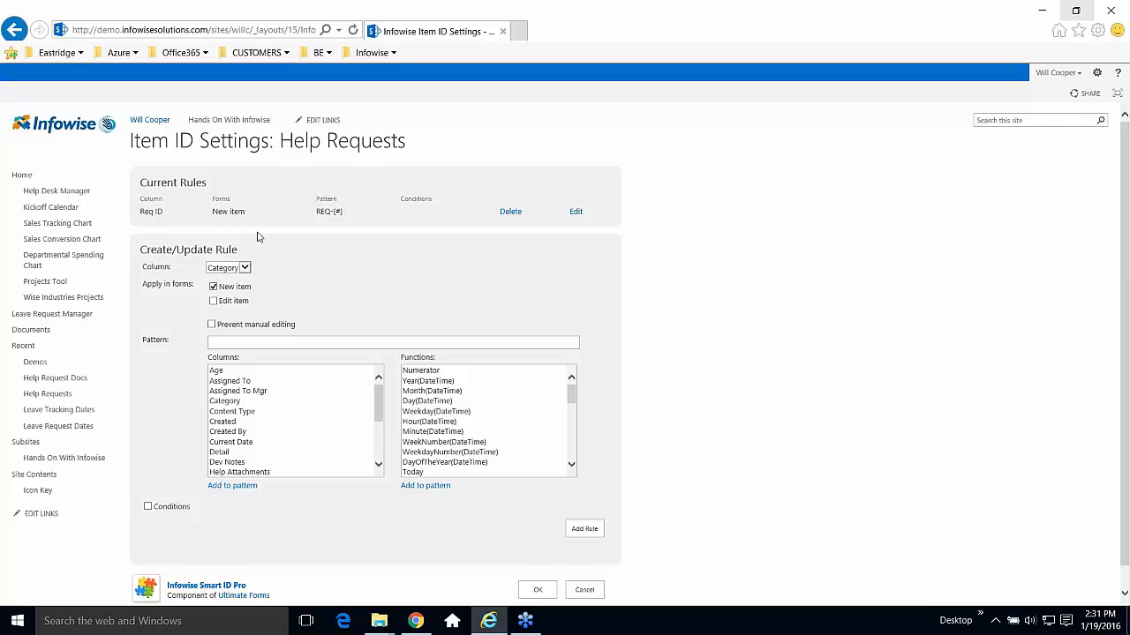
pyautogui.moveTo(345, 214); pyautogui.dragTo(318, 232)
pyautogui.click(323, 238)
pyautogui.scroll(-1, 1117, 420)
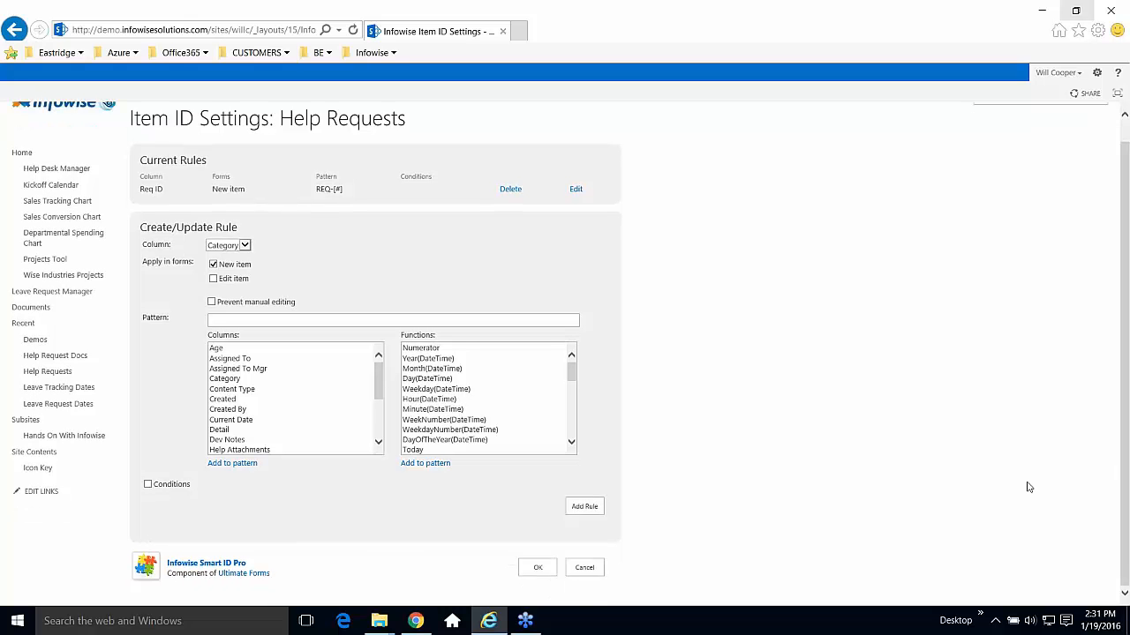
pyautogui.click(592, 567)
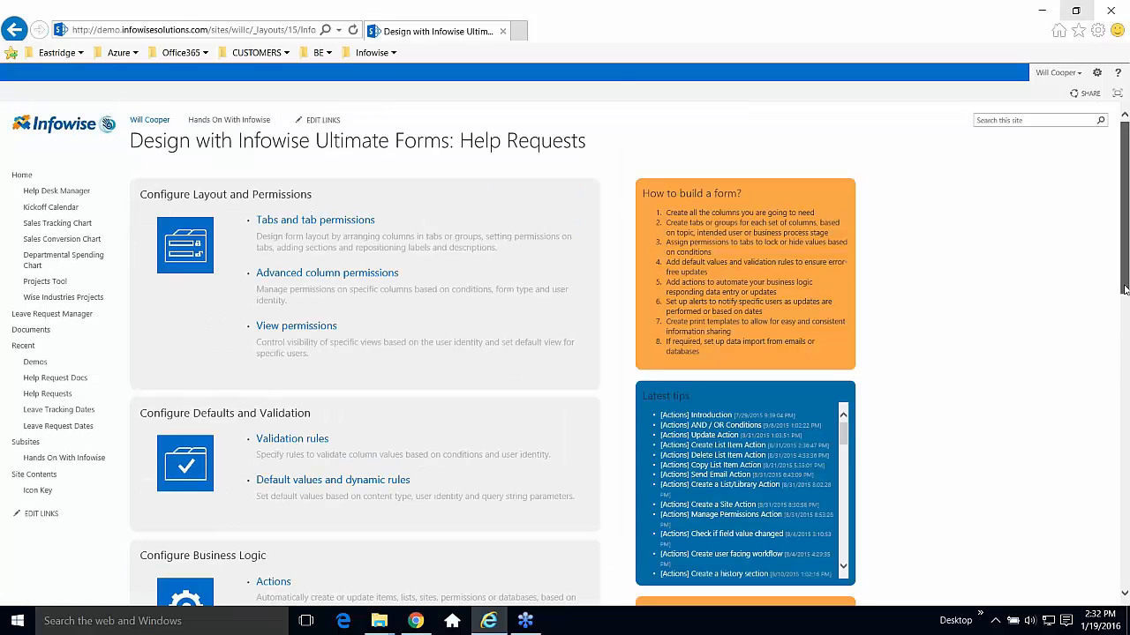
pyautogui.moveTo(1125, 289); pyautogui.dragTo(1124, 320)
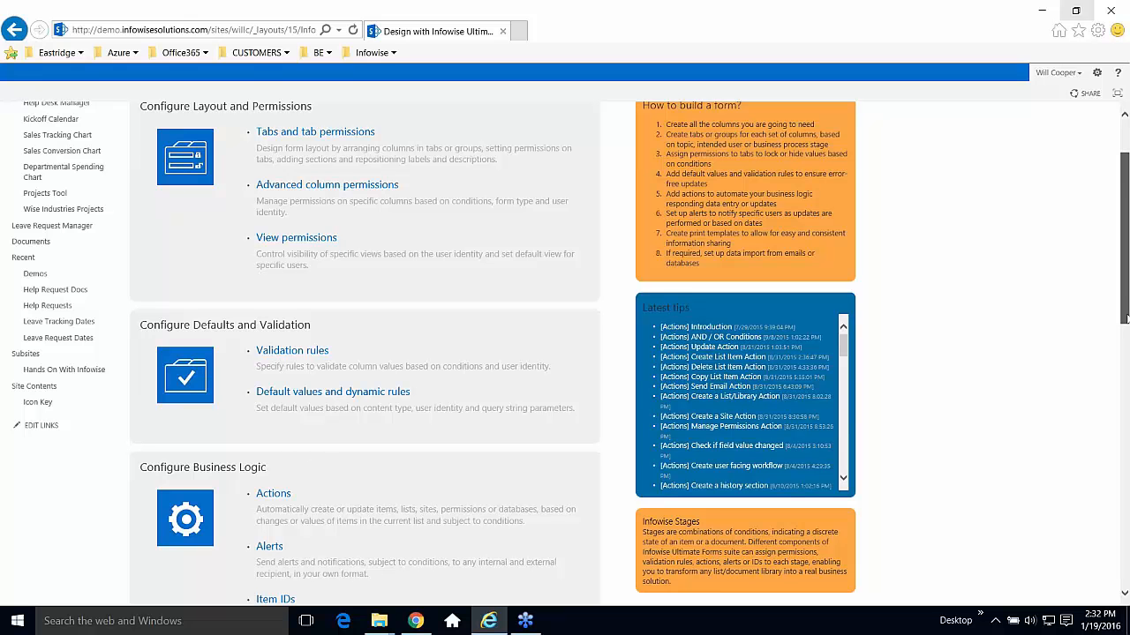
pyautogui.moveTo(1124, 319); pyautogui.dragTo(1122, 462)
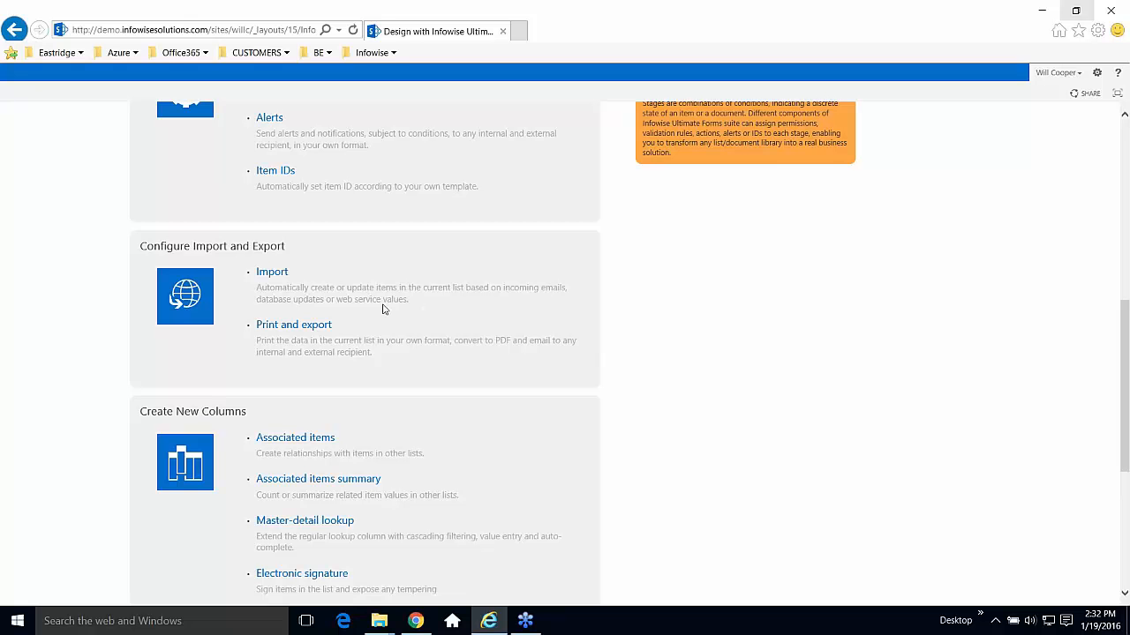
pyautogui.click(282, 276)
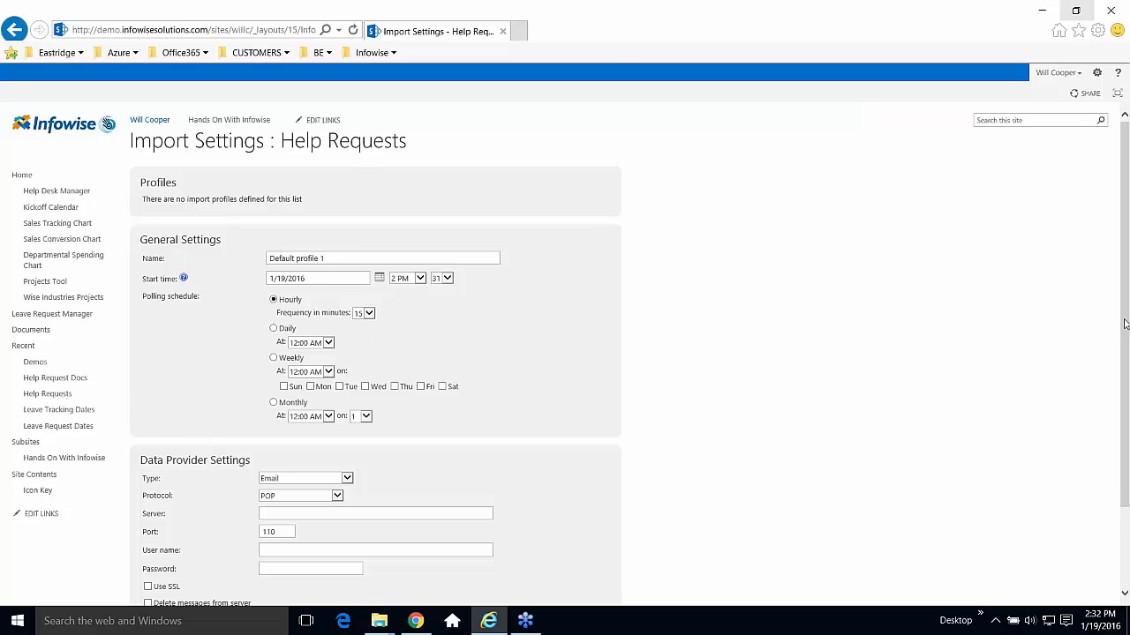
pyautogui.scroll(-2, 1124, 325)
pyautogui.moveTo(1126, 391)
pyautogui.mouseDown()
pyautogui.moveTo(1126, 344)
pyautogui.moveTo(1128, 370)
pyautogui.mouseUp()
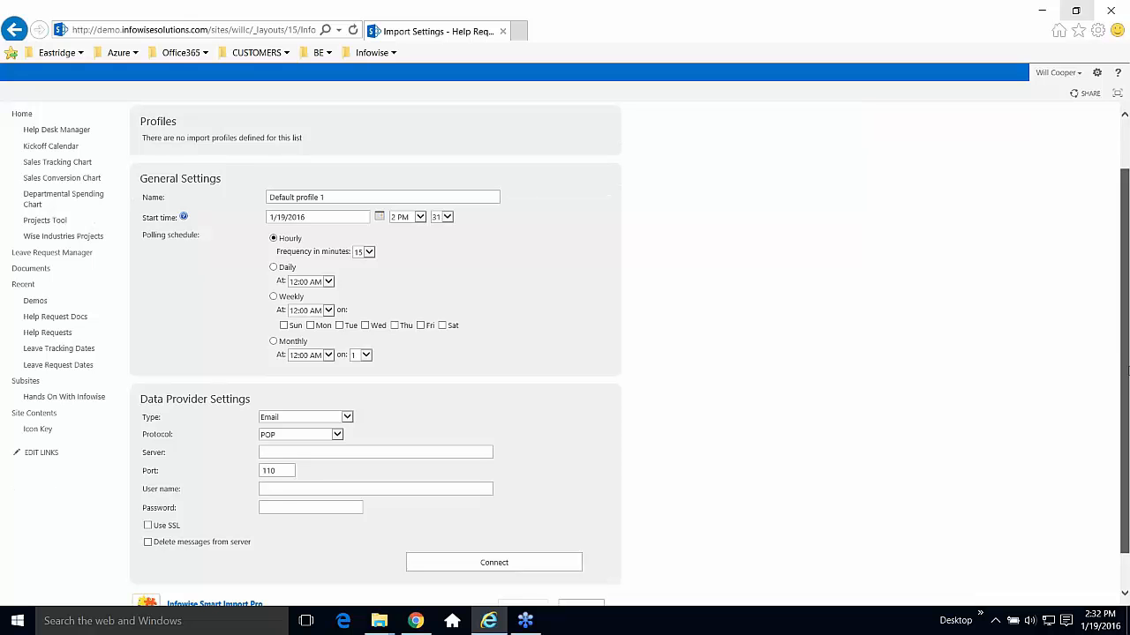
pyautogui.moveTo(1128, 371); pyautogui.dragTo(1128, 404)
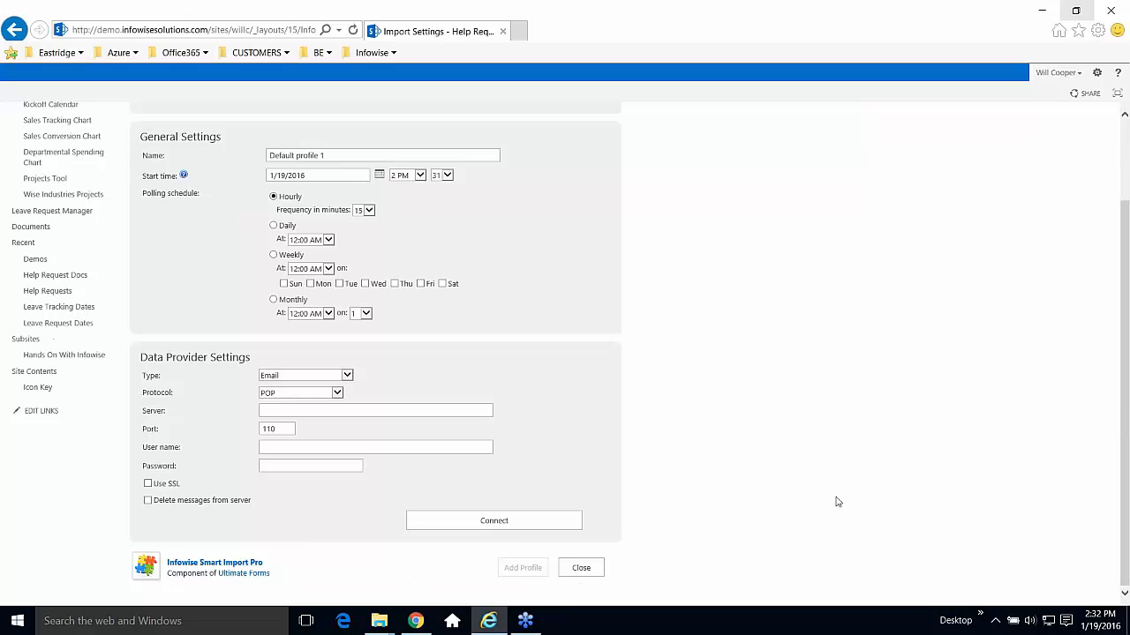
pyautogui.click(581, 567)
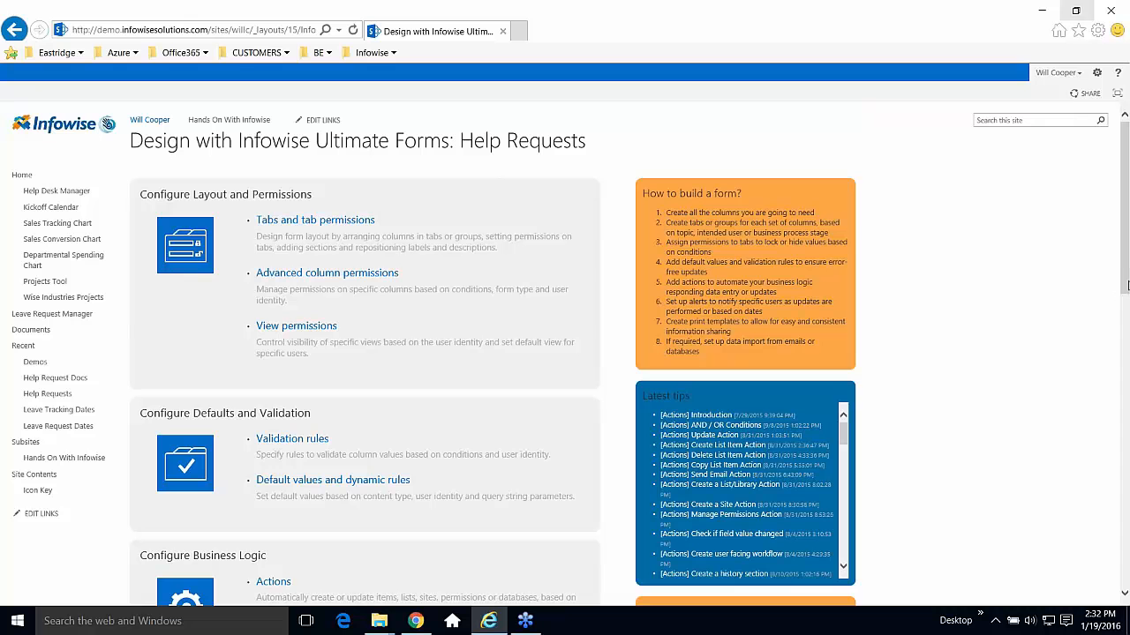
# Start a new Color Choice column, then cancel it from the bottom of the Create Column page.
pyautogui.moveTo(1125, 279); pyautogui.dragTo(1126, 570)
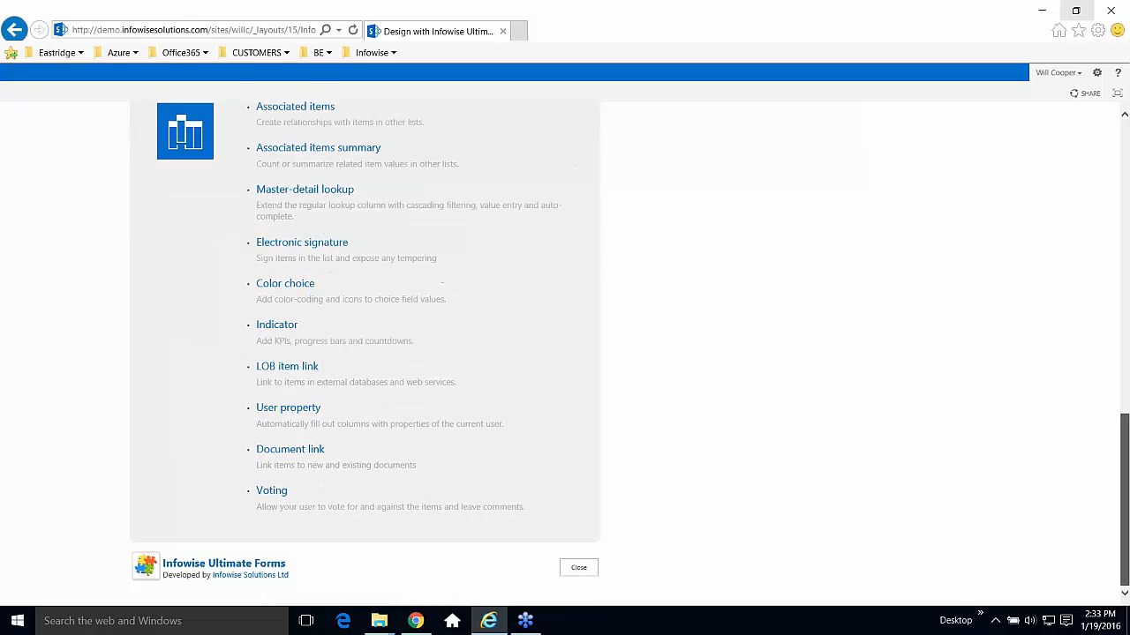
pyautogui.click(298, 290)
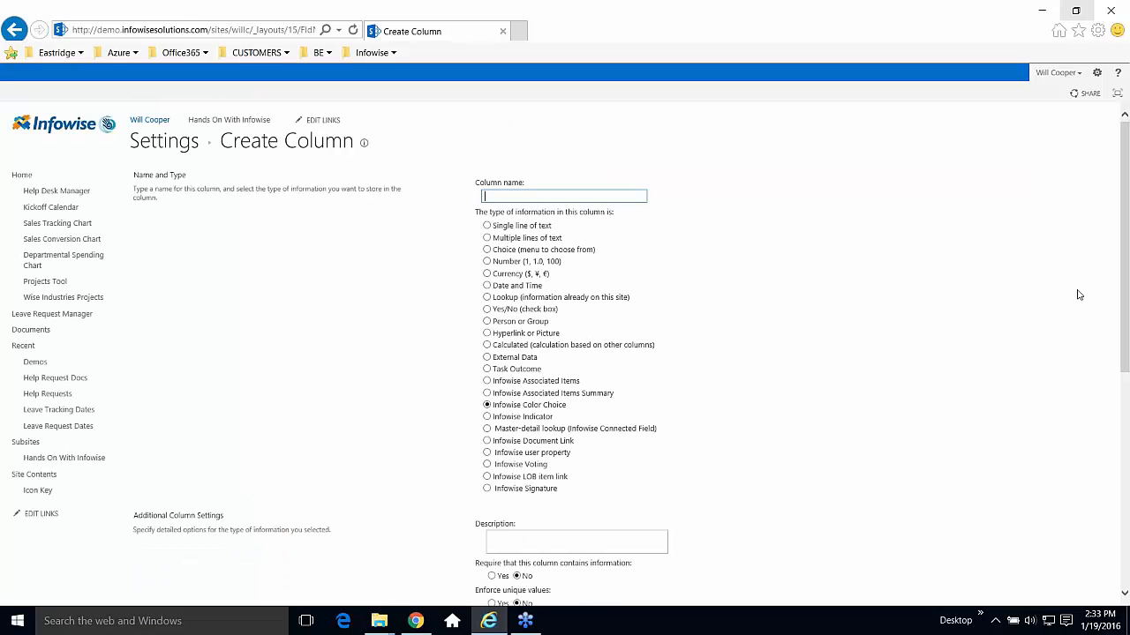
pyautogui.scroll(-3, 1125, 306)
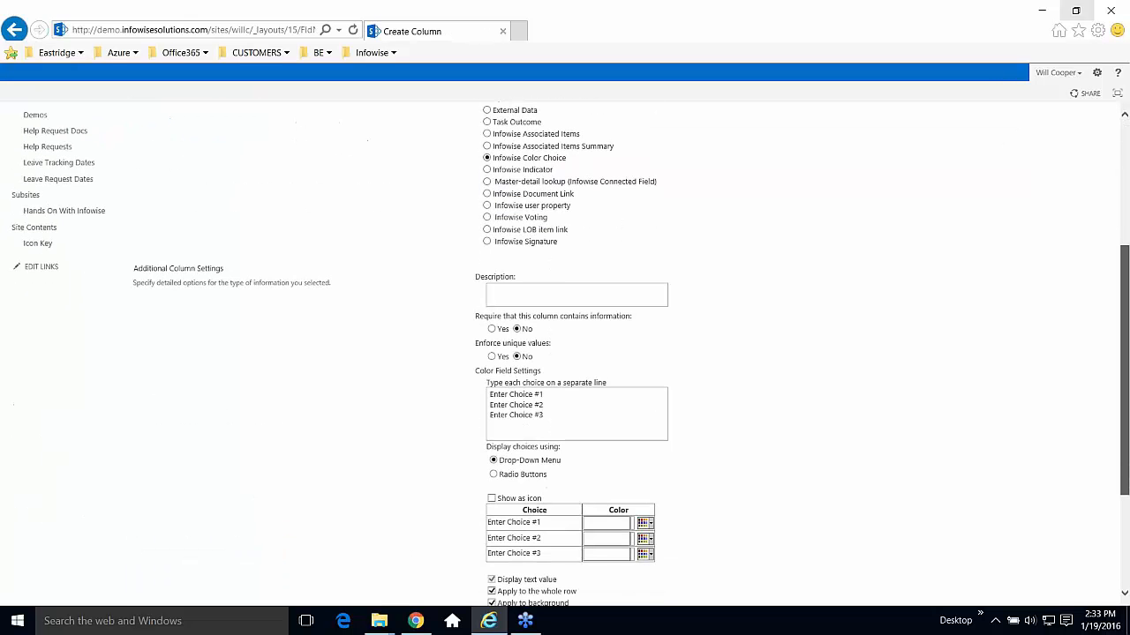
pyautogui.scroll(-2, 1124, 305)
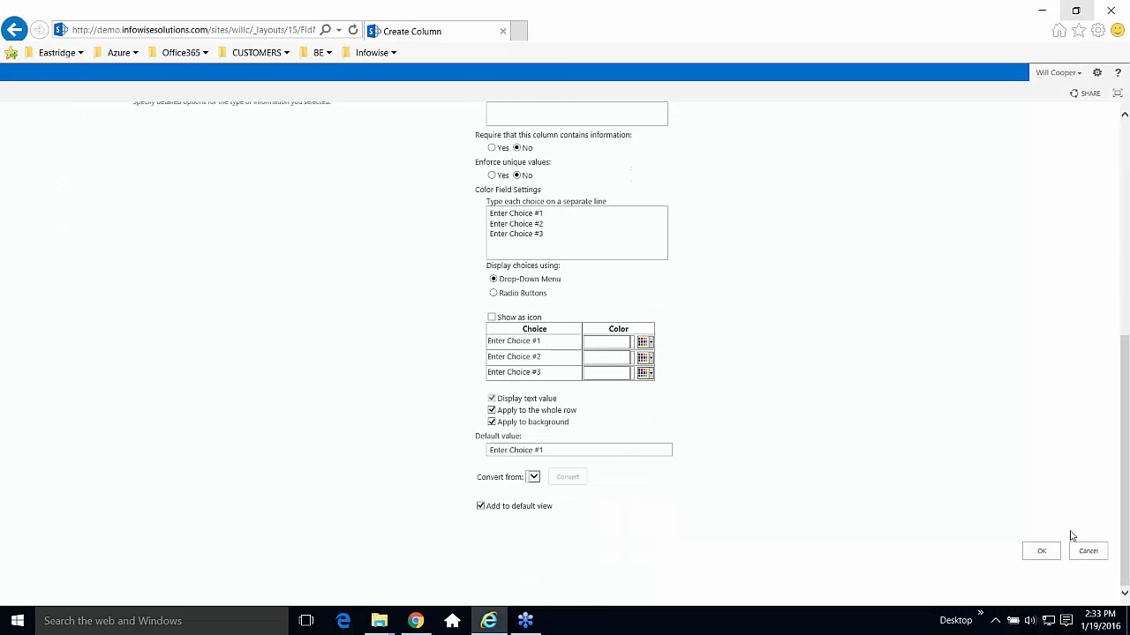
pyautogui.click(1082, 553)
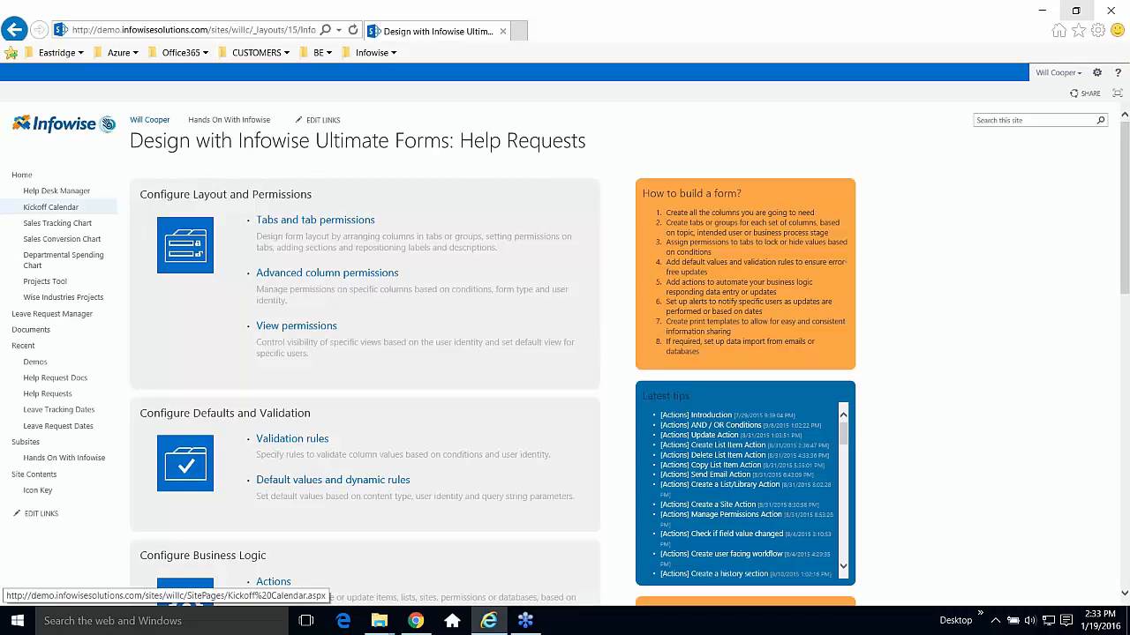
# From Help Desk Manager, open the Help Desk Status charts and scroll through the category and status charts.
pyautogui.click(49, 194)
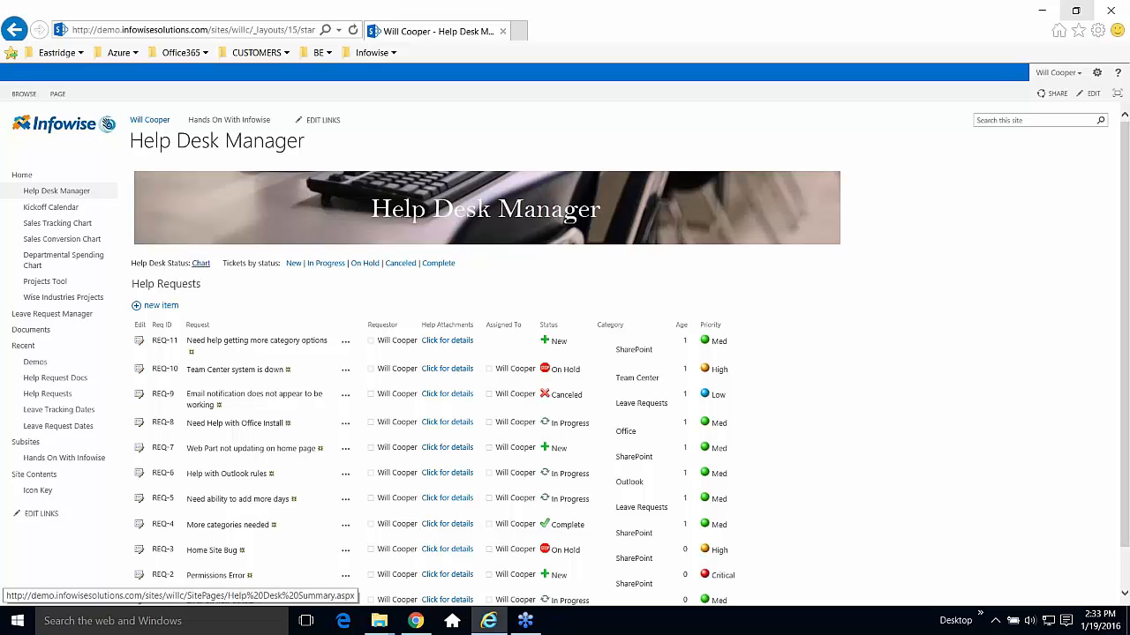
pyautogui.click(201, 264)
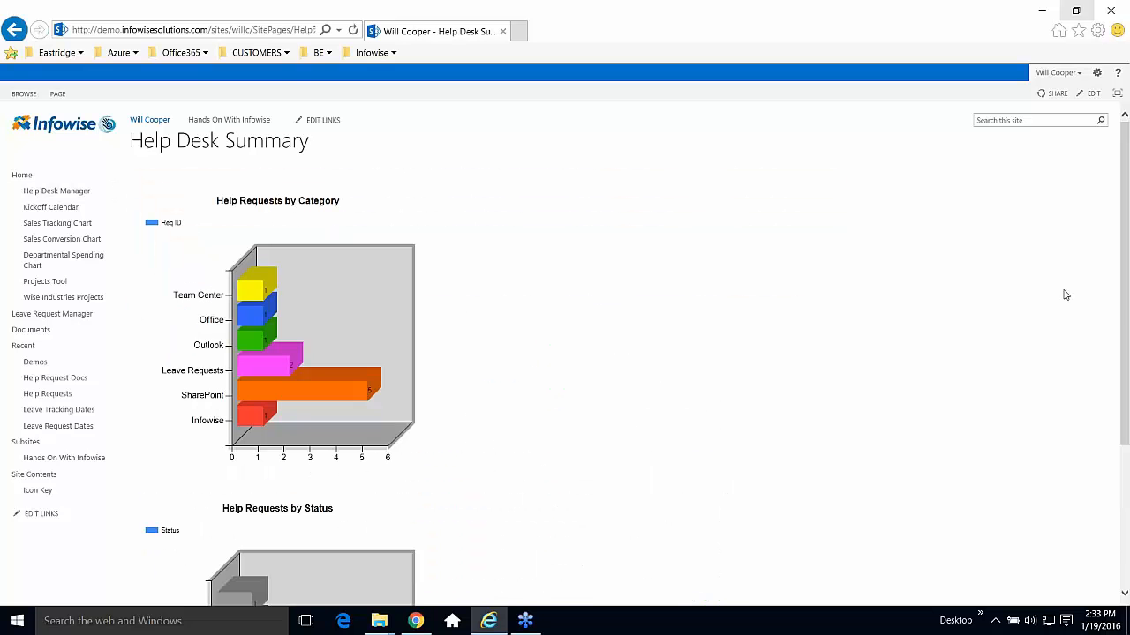
pyautogui.scroll(-3, 1124, 313)
pyautogui.scroll(-1, 1125, 313)
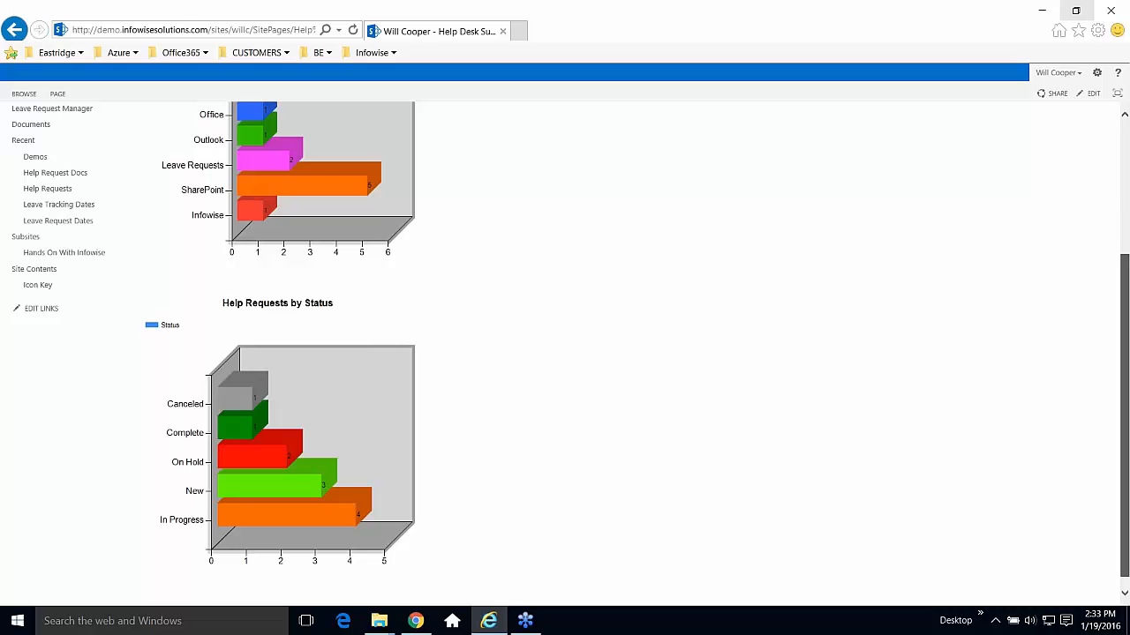
pyautogui.scroll(4, 565, 353)
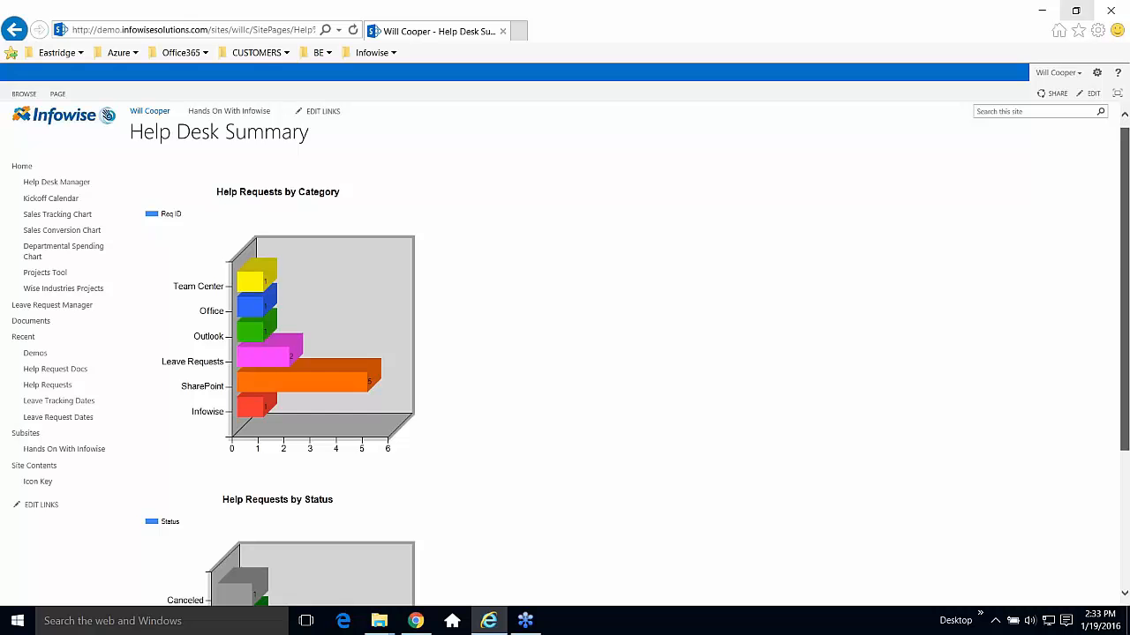
pyautogui.scroll(-4, 565, 353)
pyautogui.scroll(4, 565, 353)
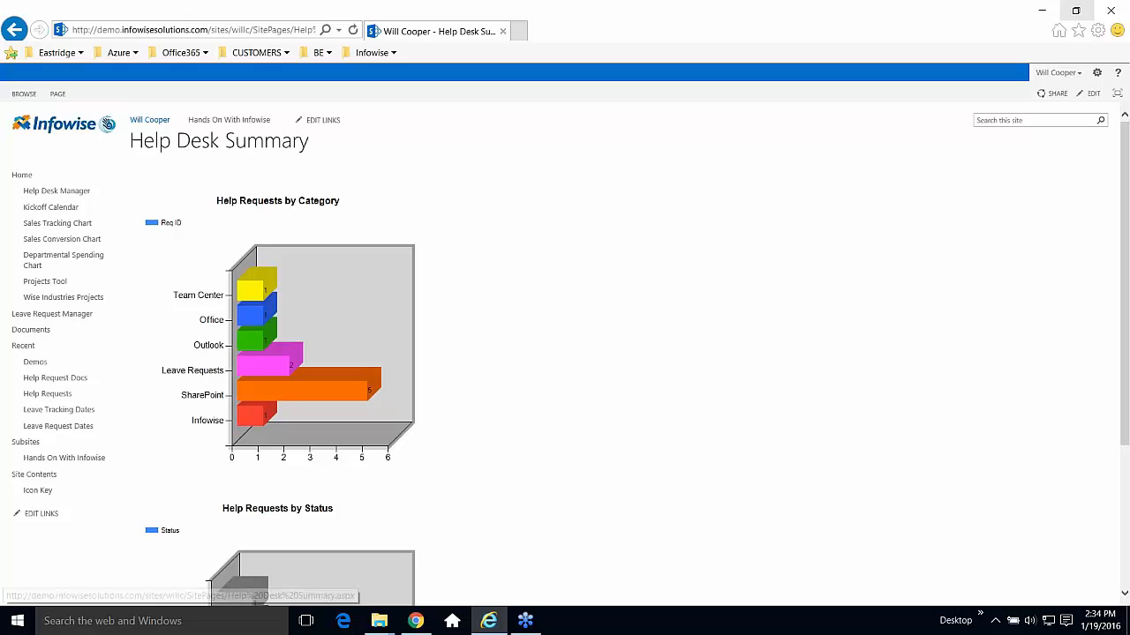
# Go back, open the full Help Requests list and its List Settings.
pyautogui.click(14, 32)
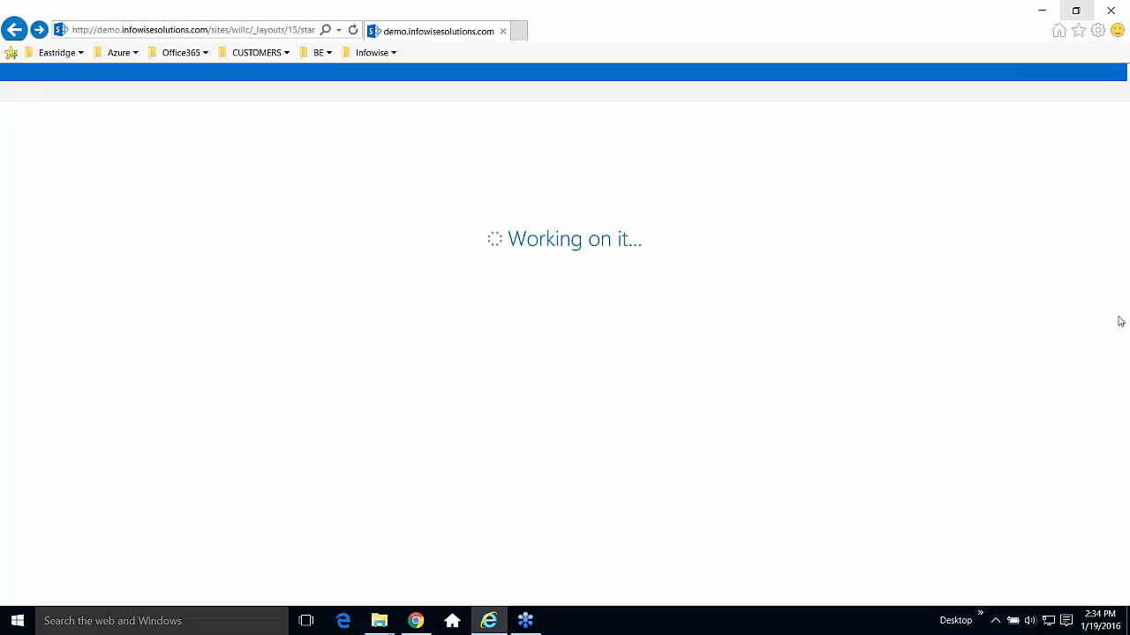
pyautogui.scroll(-1, 1125, 310)
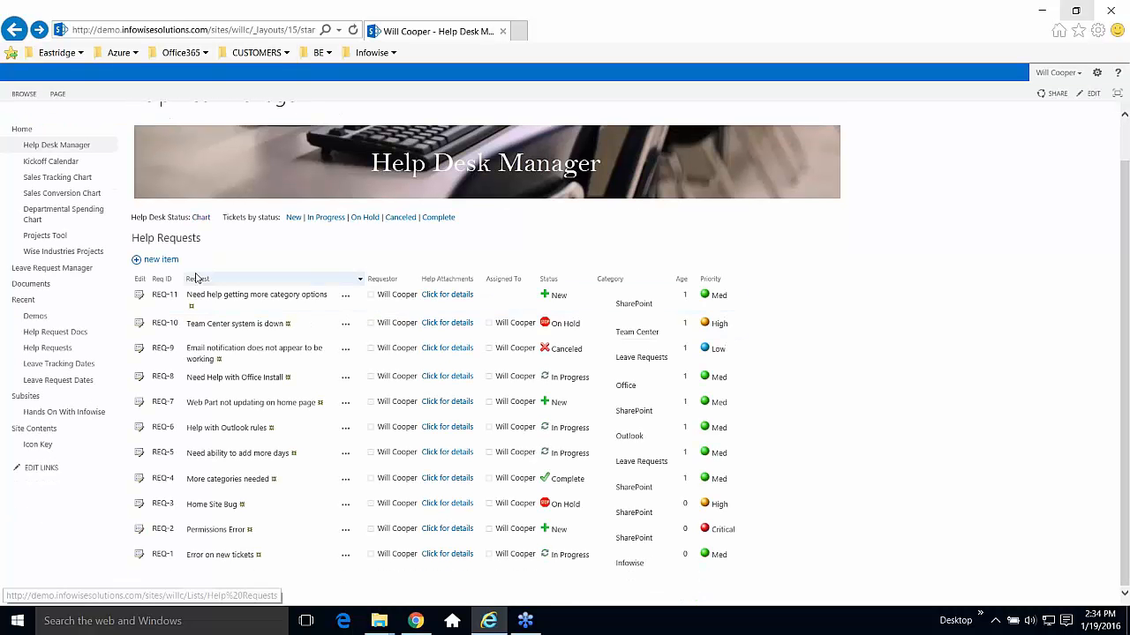
pyautogui.click(172, 244)
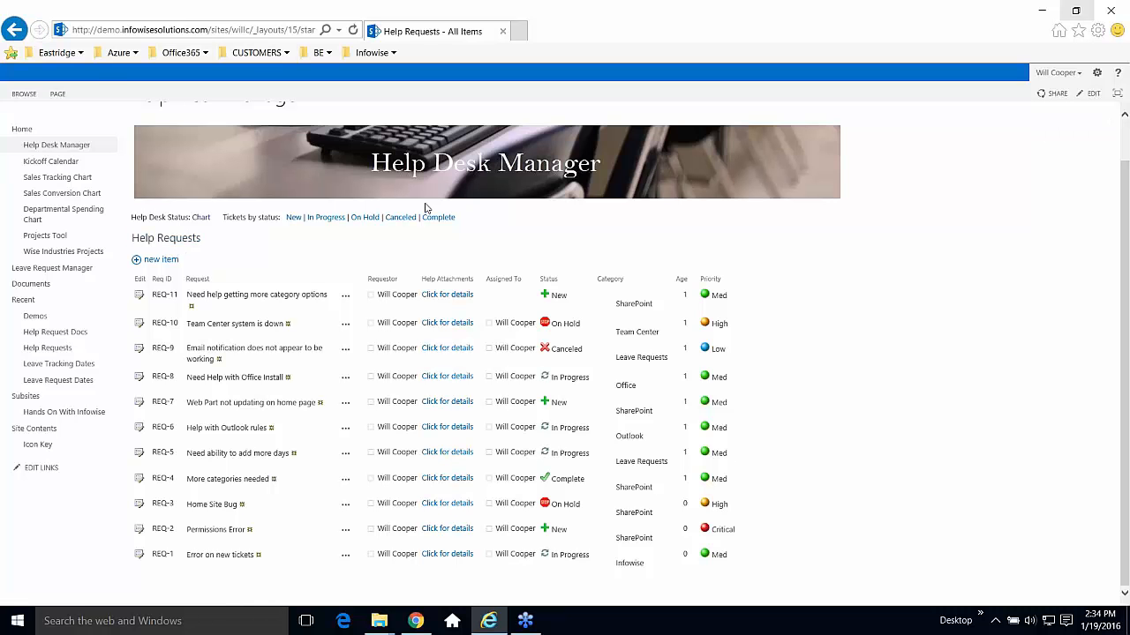
pyautogui.click(86, 93)
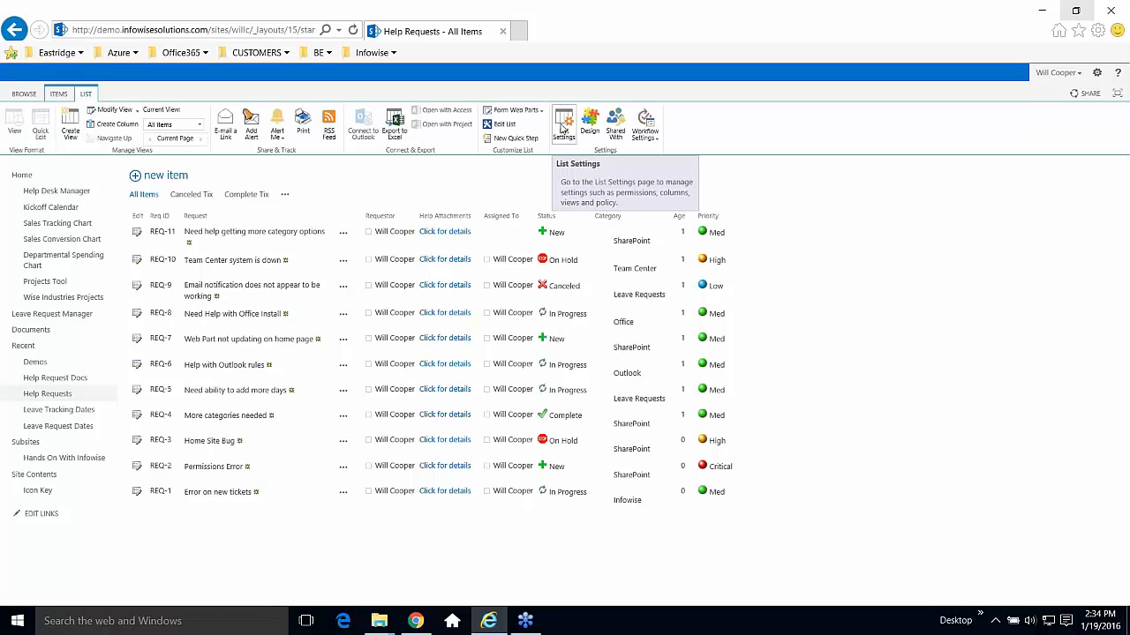
pyautogui.click(563, 128)
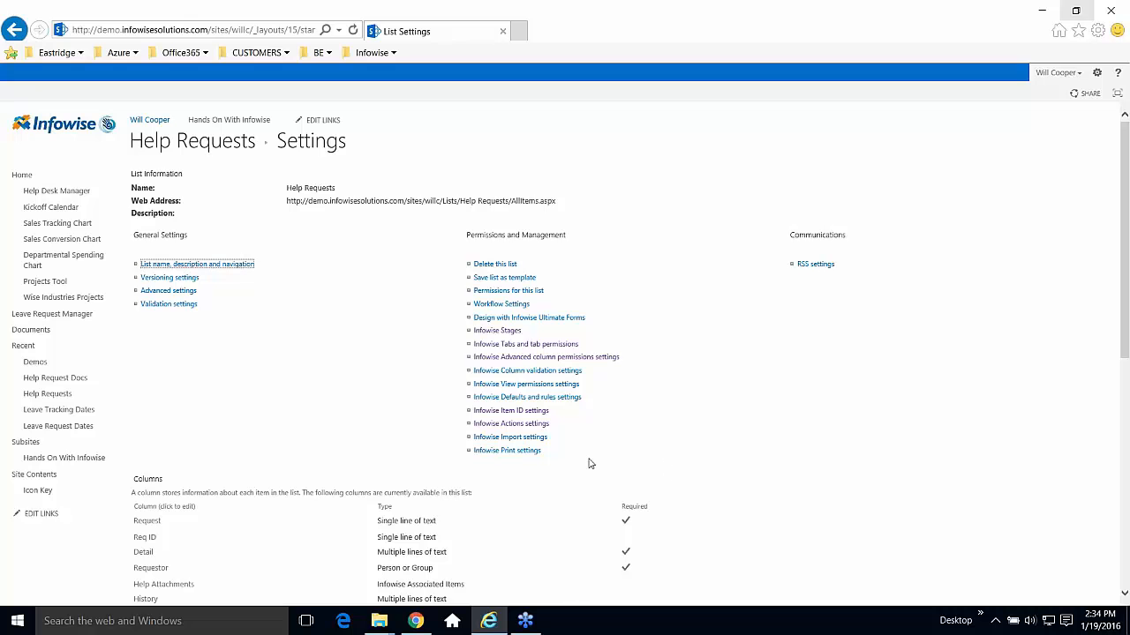
# Review the Infowise settings links and the Color Choice Status, Category and Priority columns.
pyautogui.moveTo(560, 459); pyautogui.dragTo(471, 328)
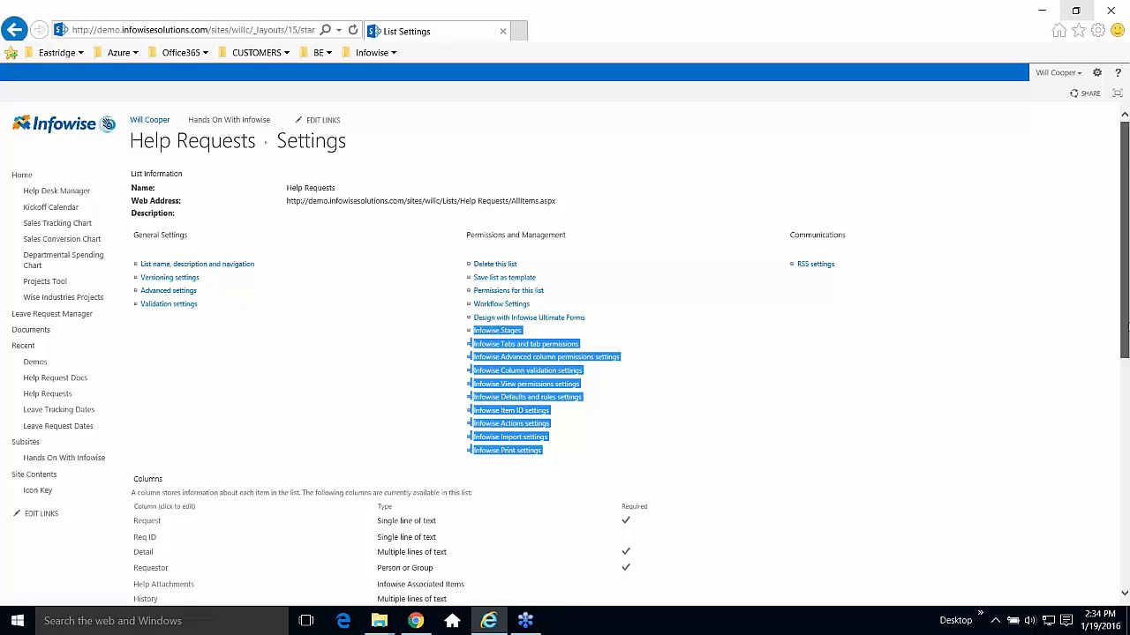
pyautogui.scroll(-3, 1126, 329)
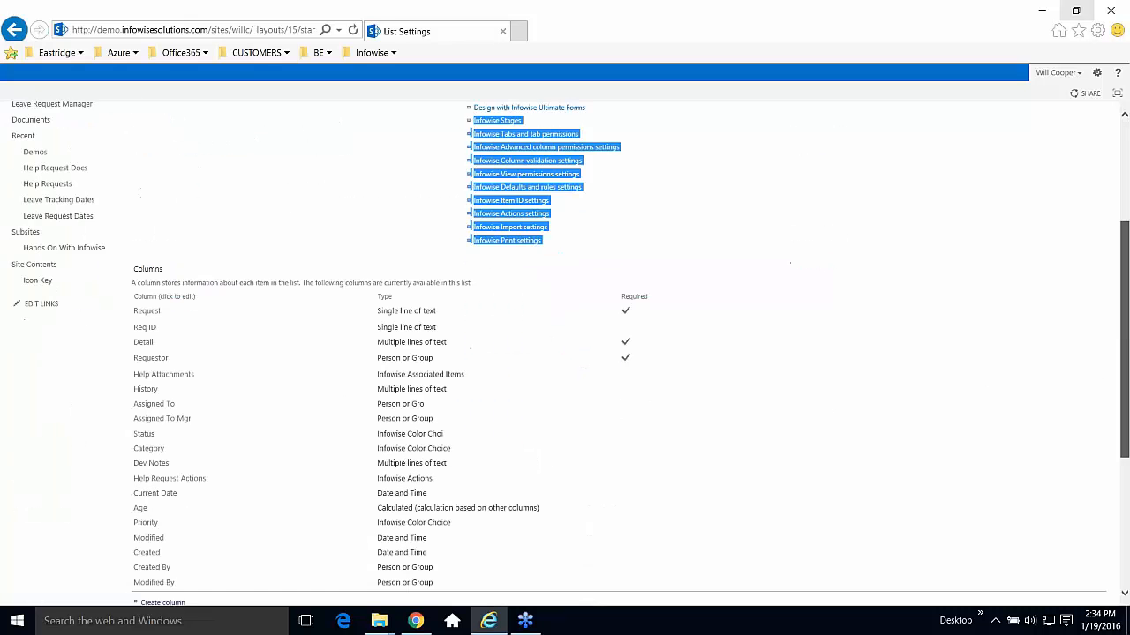
pyautogui.click(596, 396)
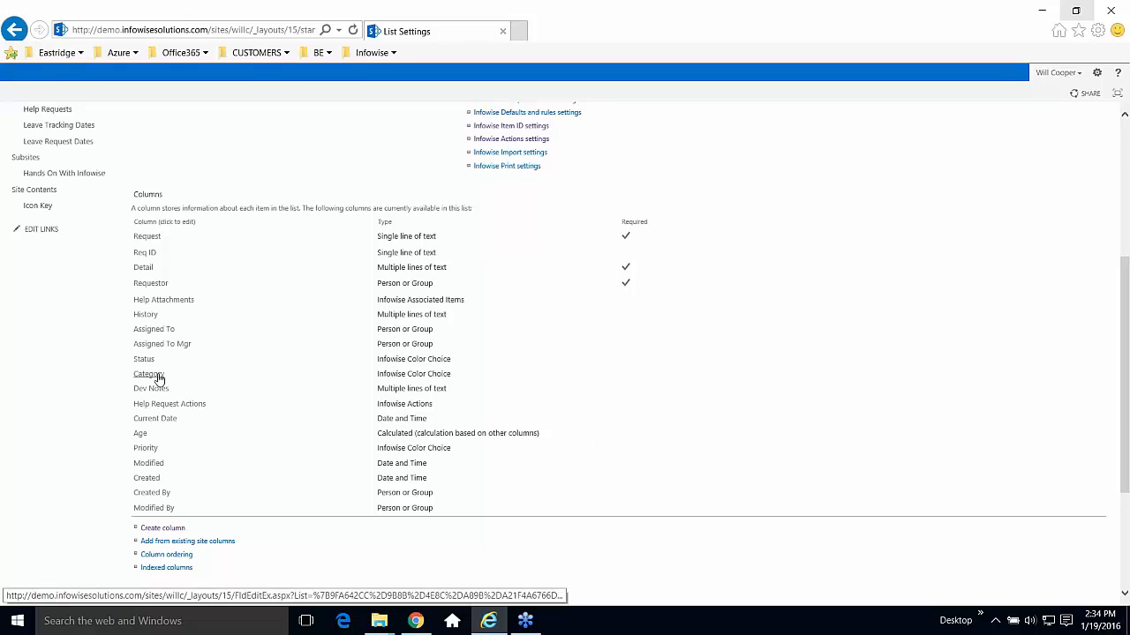
pyautogui.click(158, 376)
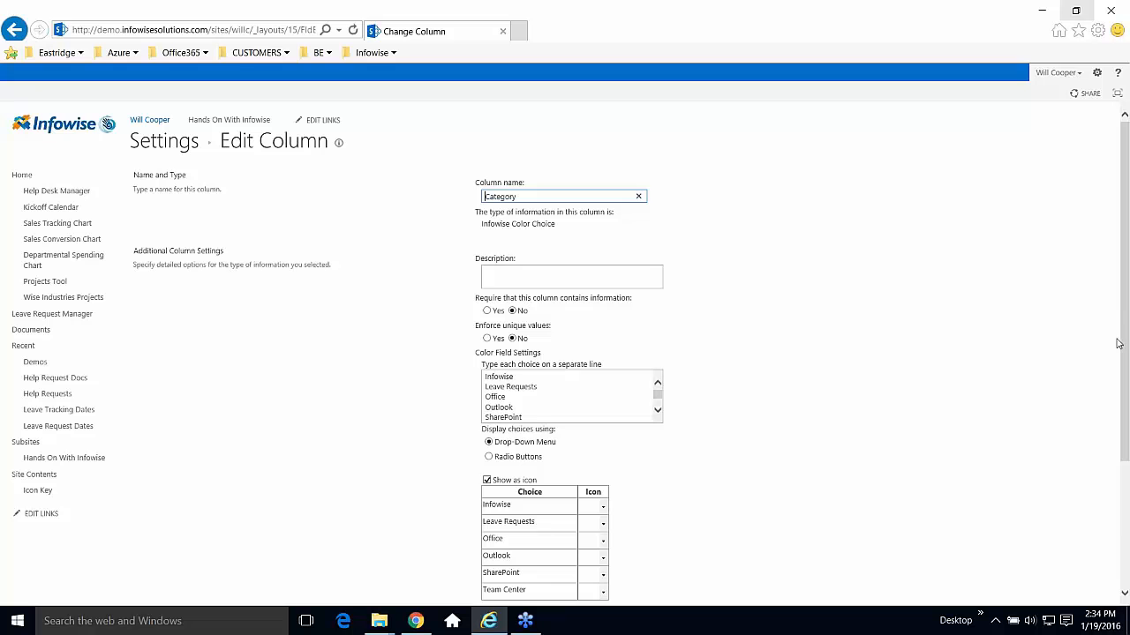
pyautogui.scroll(-2, 1122, 332)
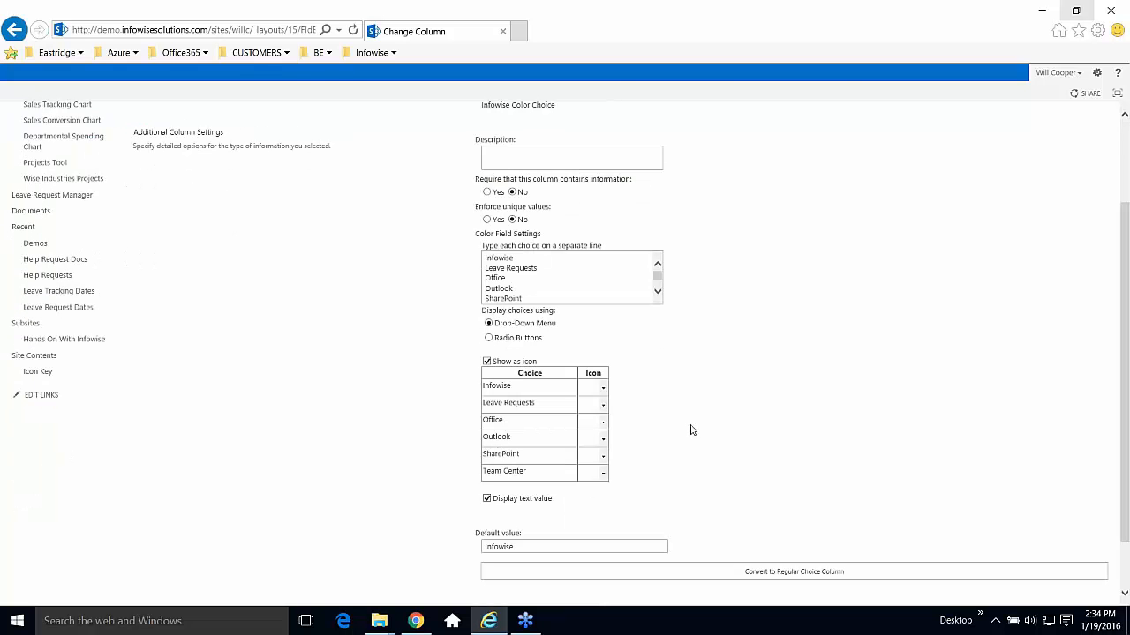
pyautogui.click(605, 389)
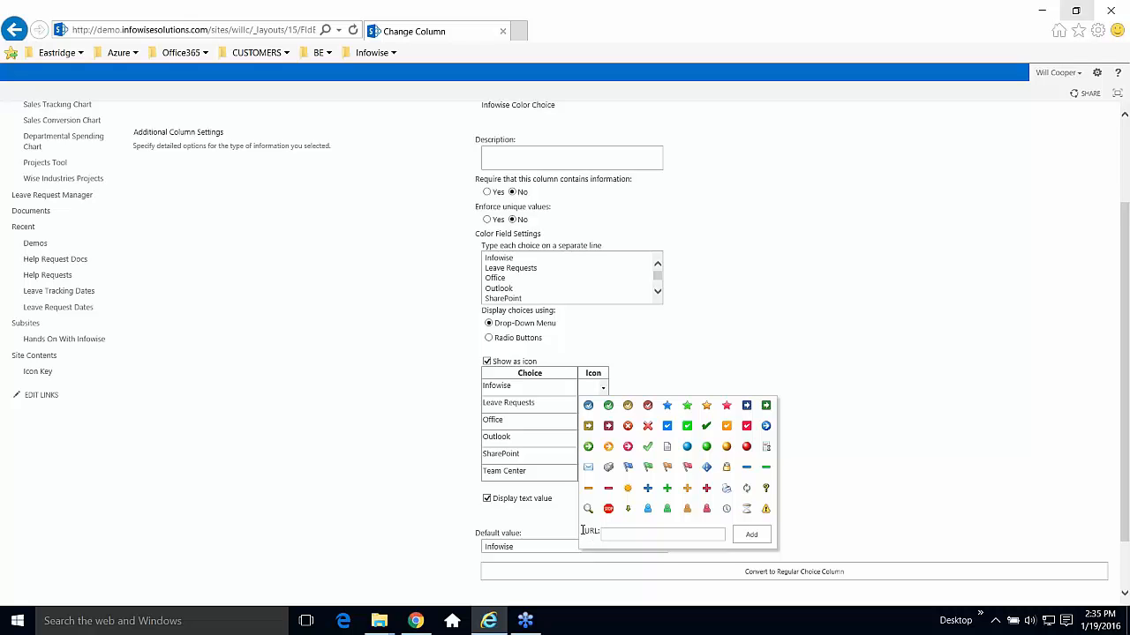
pyautogui.click(887, 476)
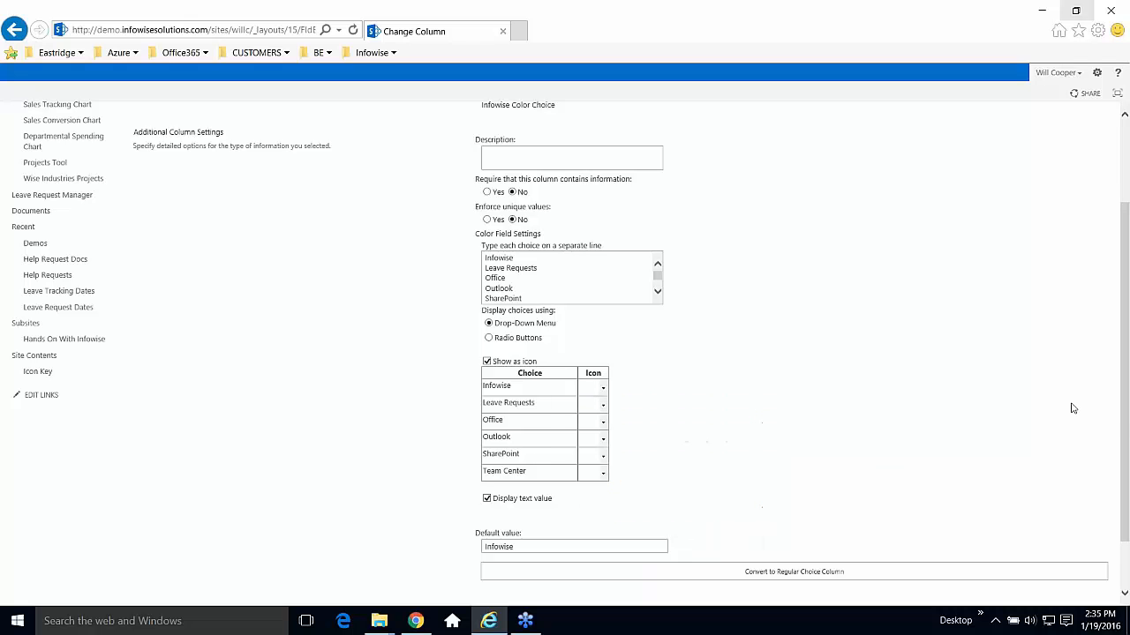
pyautogui.moveTo(1123, 408); pyautogui.dragTo(1121, 504)
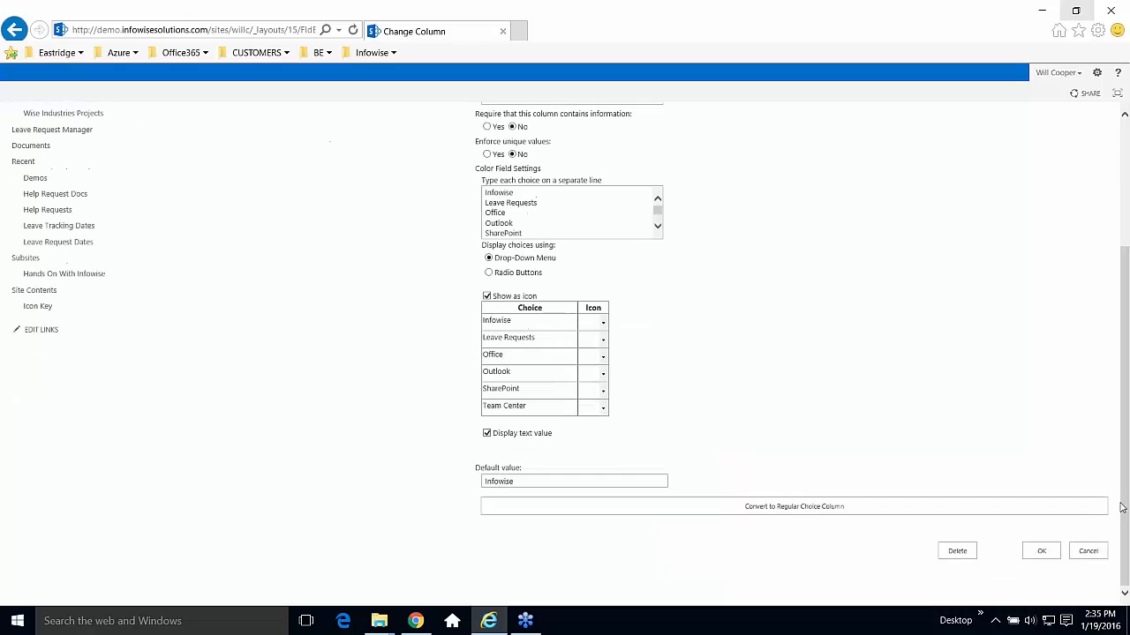
pyautogui.click(1082, 551)
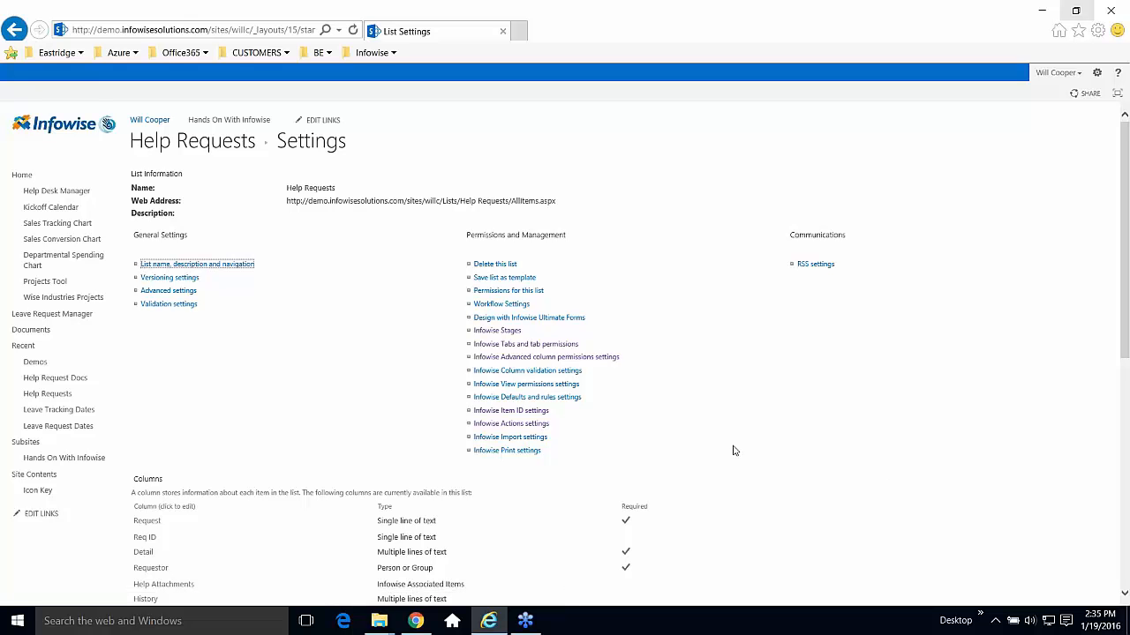
# Return to the Help Desk Manager page from the left navigation.
pyautogui.click(79, 192)
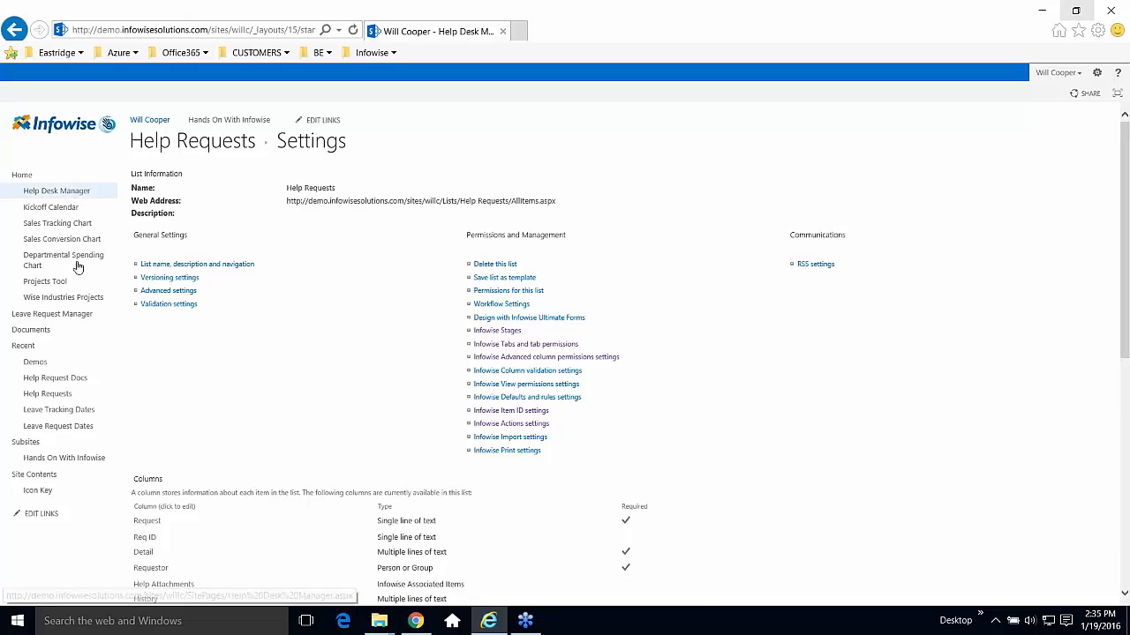